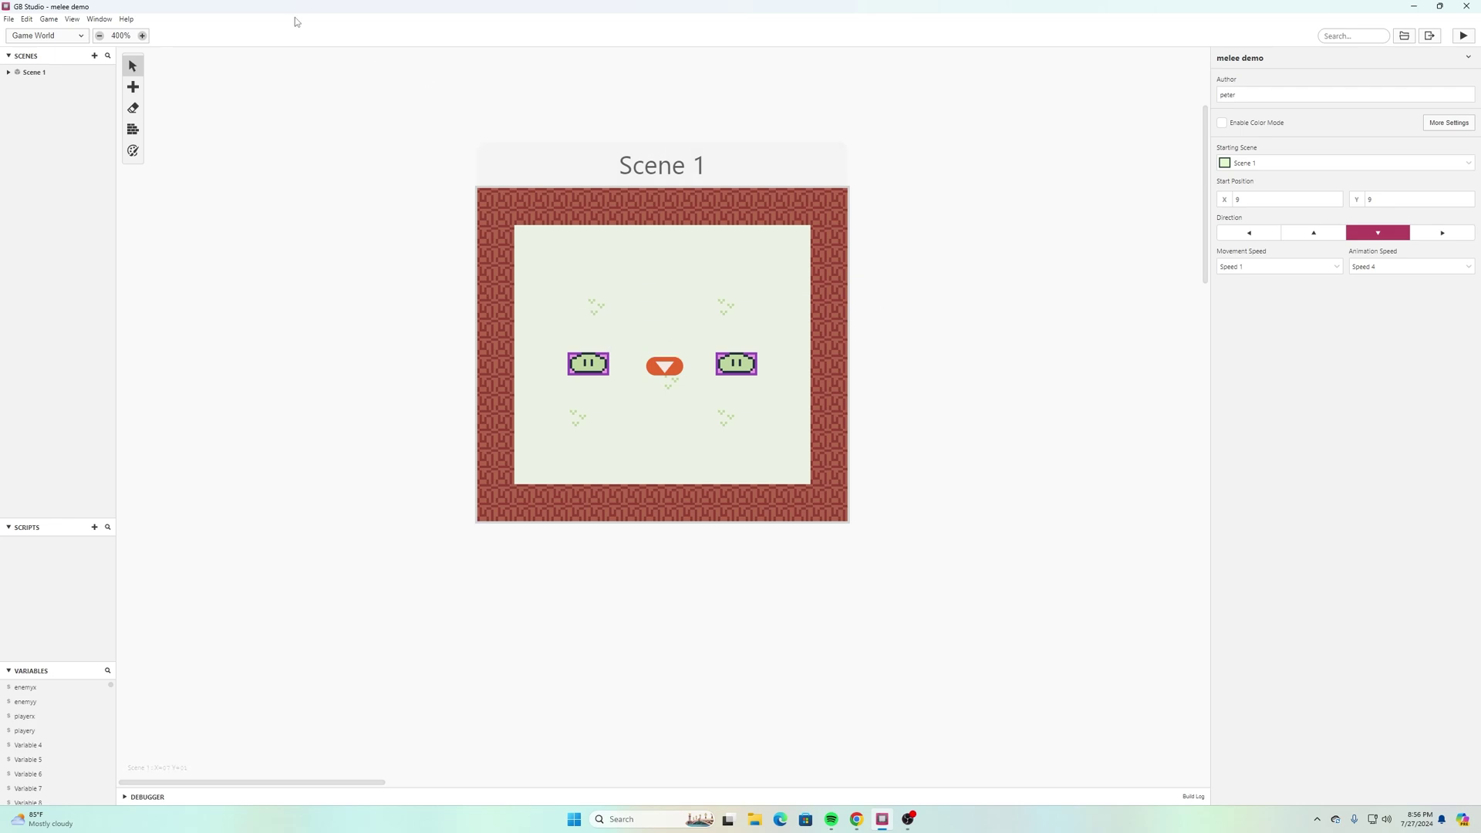
Step: Switch to the Sprites editor and browse blob, linksquare and static on the way to swoosh.png
{"action": "left_click", "coordinate": [80, 36]}
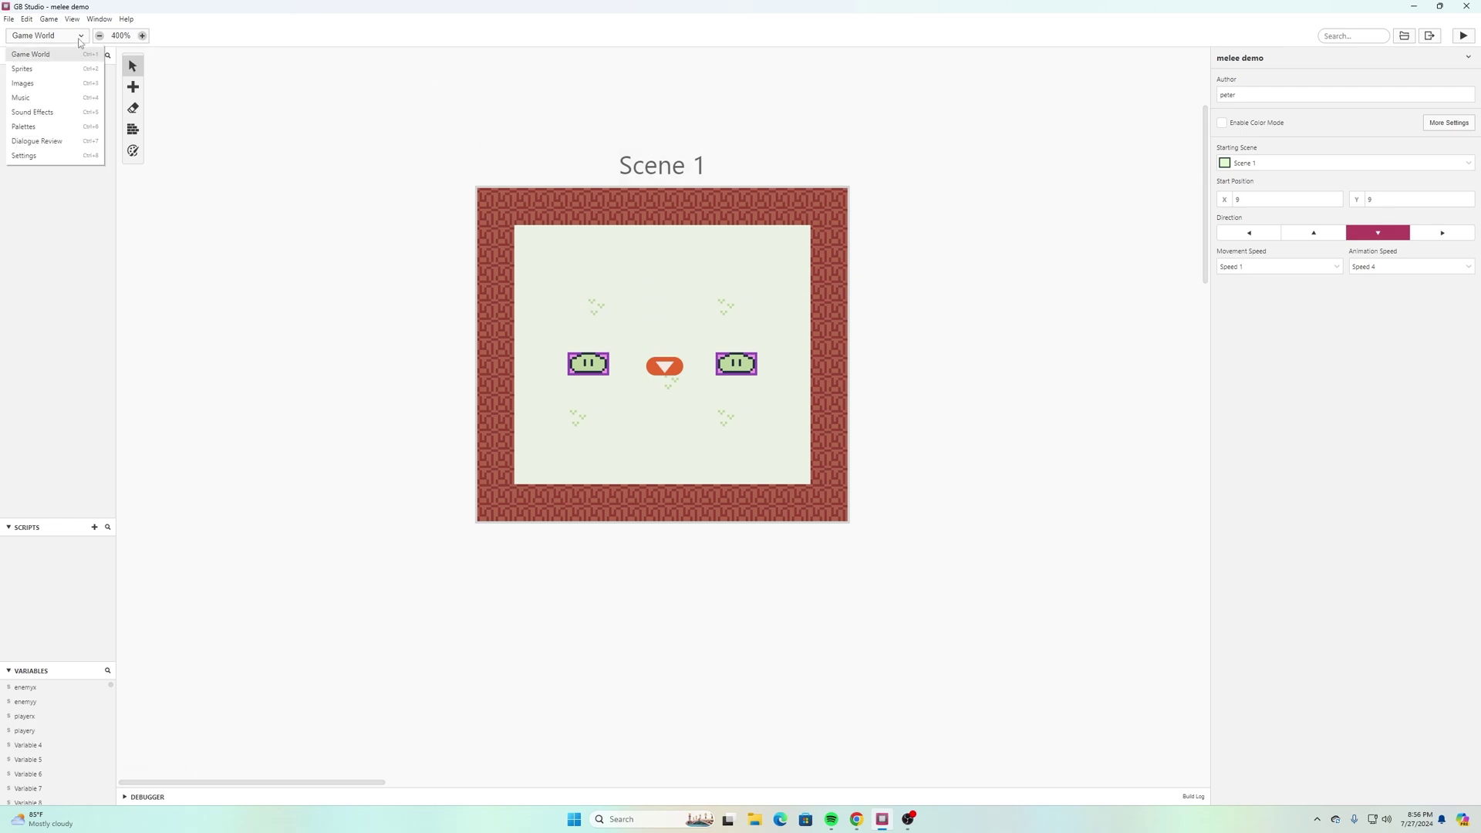
{"action": "left_click", "coordinate": [54, 69]}
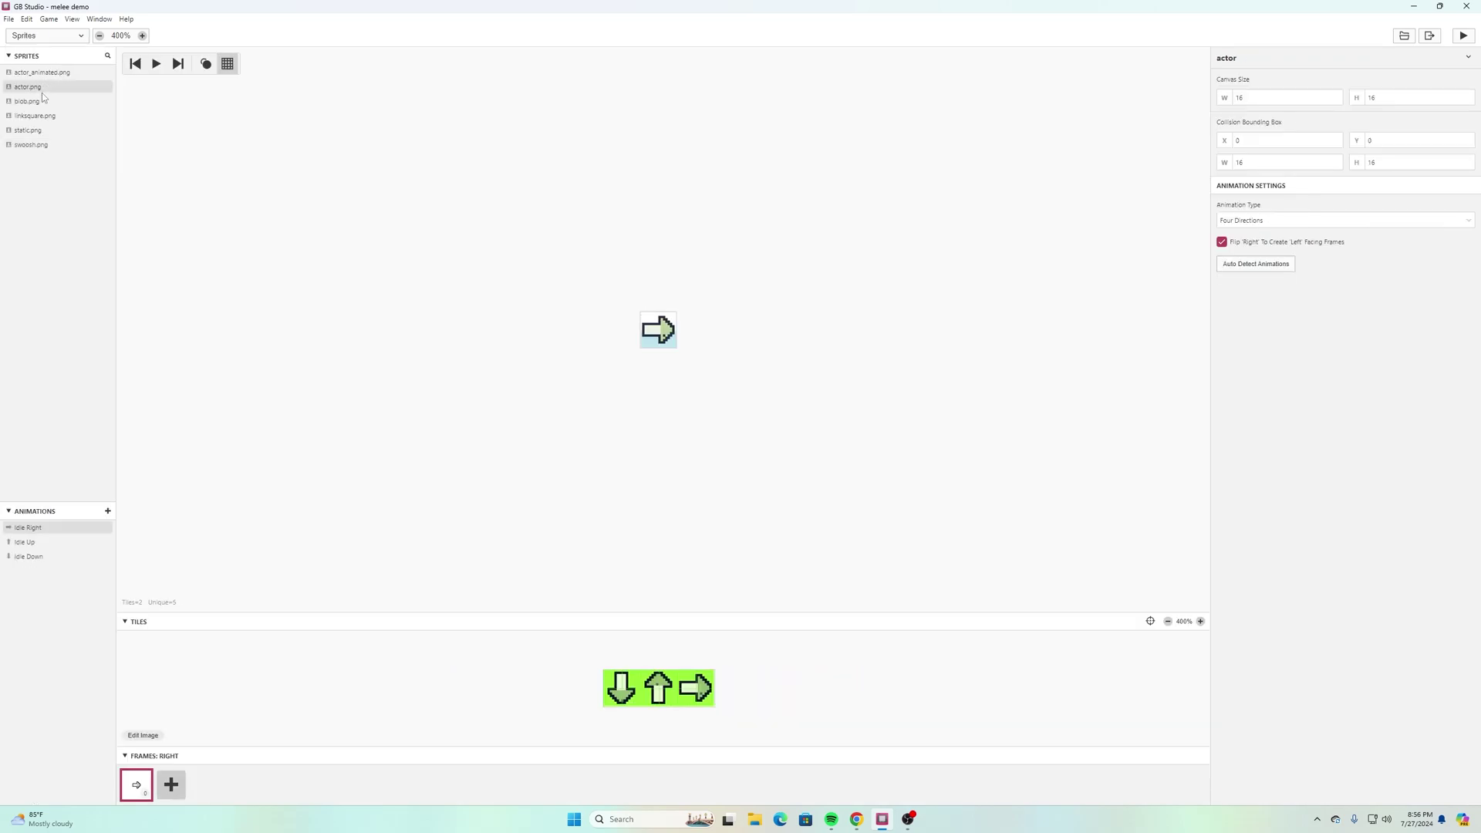
{"action": "left_click", "coordinate": [43, 101]}
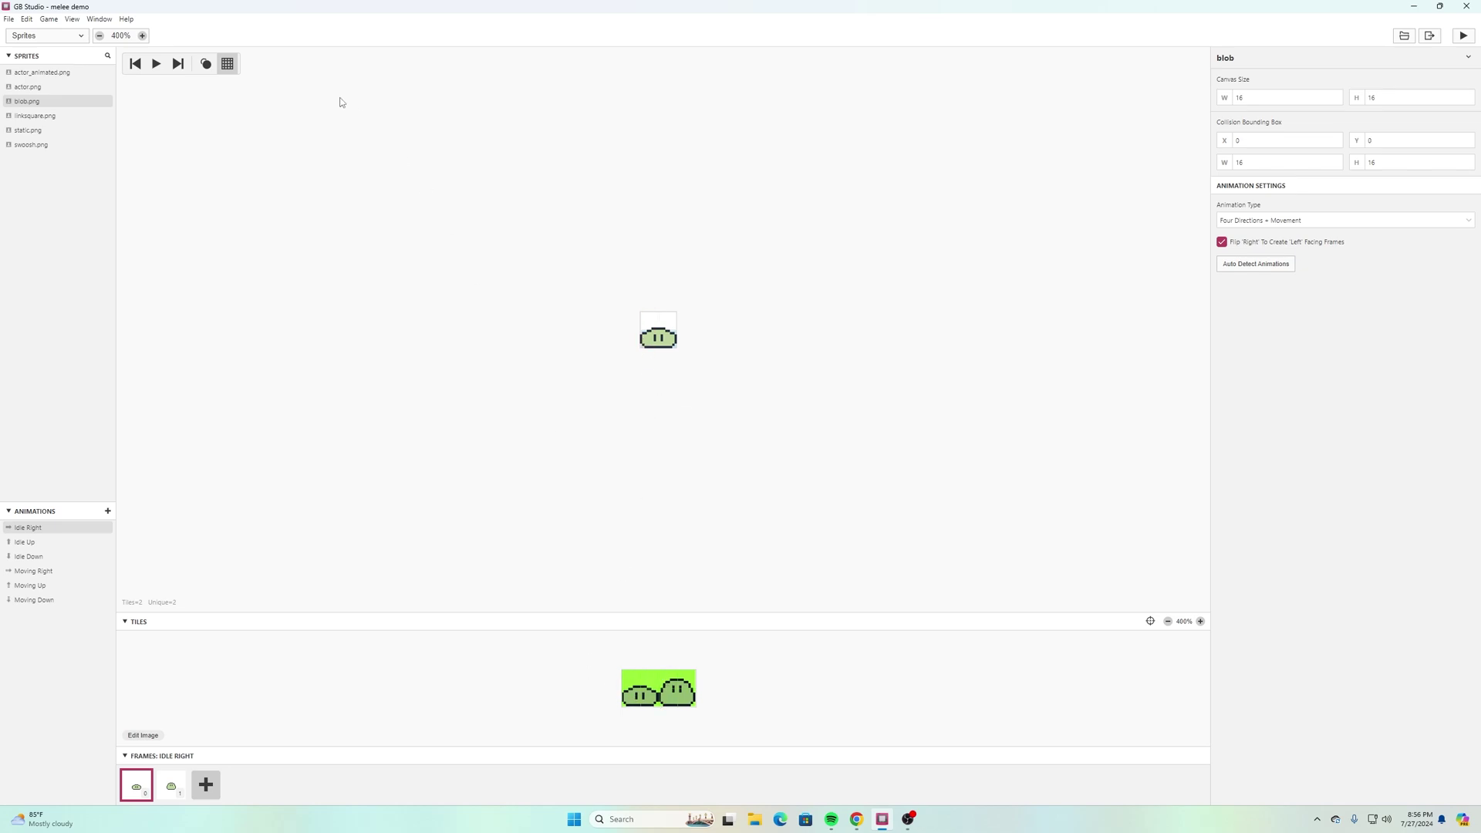
{"action": "left_click", "coordinate": [61, 119]}
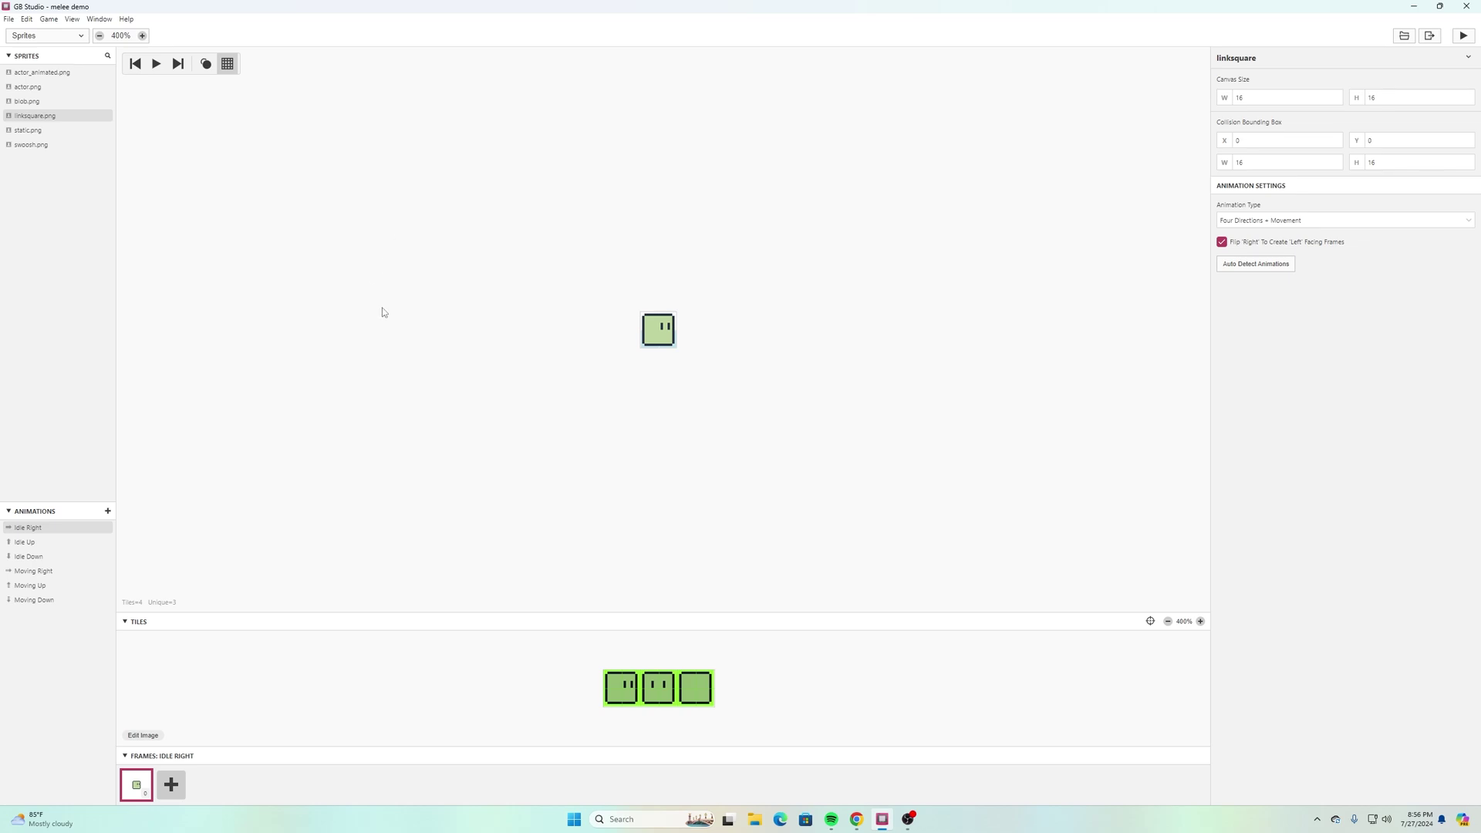
{"action": "left_click", "coordinate": [46, 130]}
{"action": "left_click", "coordinate": [36, 145]}
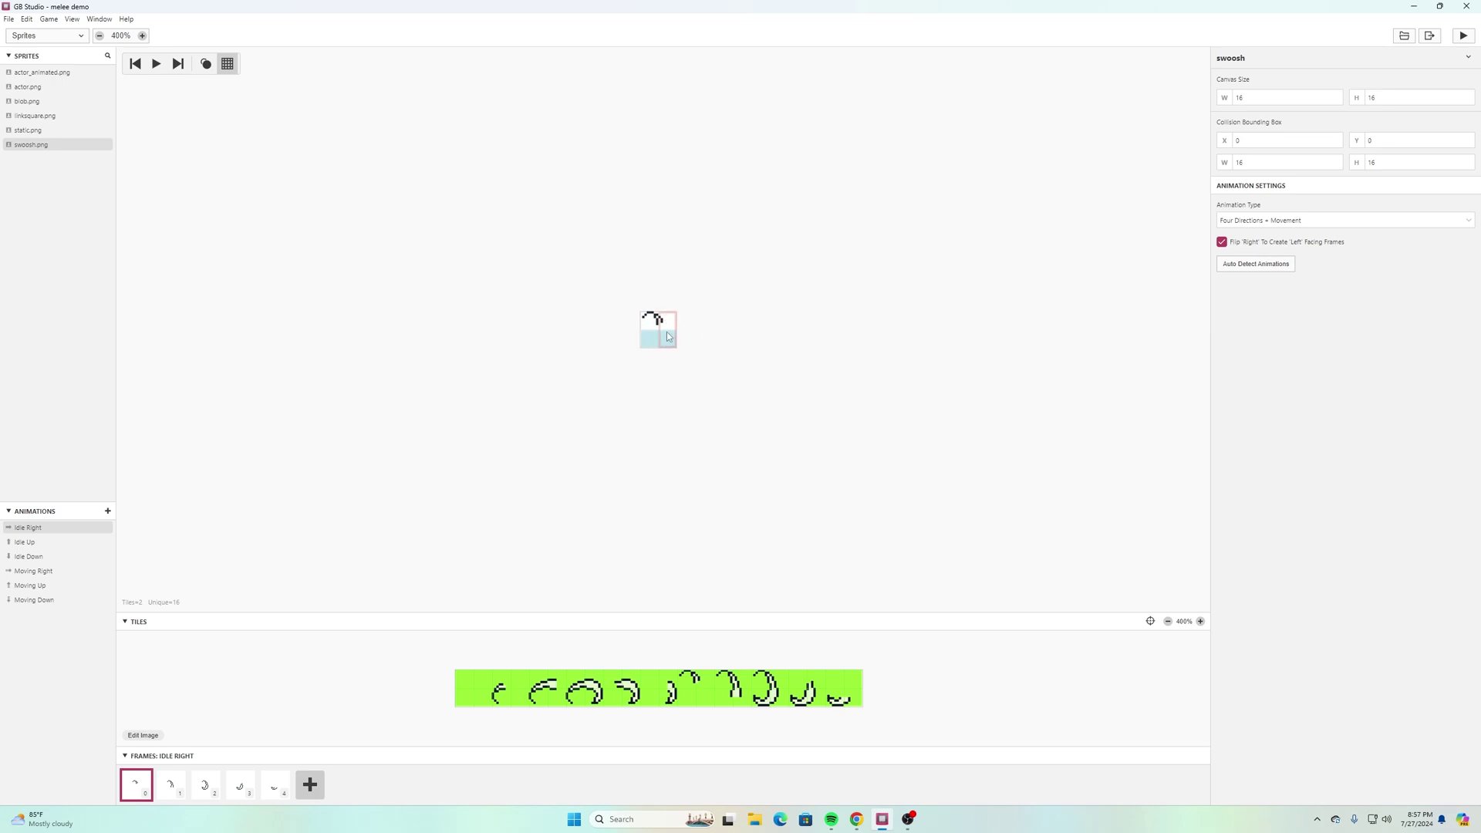
Step: Select the swoosh frame's right and left tiles on the canvas
{"action": "left_click", "coordinate": [672, 323]}
{"action": "left_click", "coordinate": [656, 324]}
{"action": "left_click_drag", "start_coordinate": [655, 323], "coordinate": [661, 319]}
Step: Compare the Idle Up, Idle Down and Idle Right animations and step through Idle Up's frames
{"action": "left_click", "coordinate": [36, 545]}
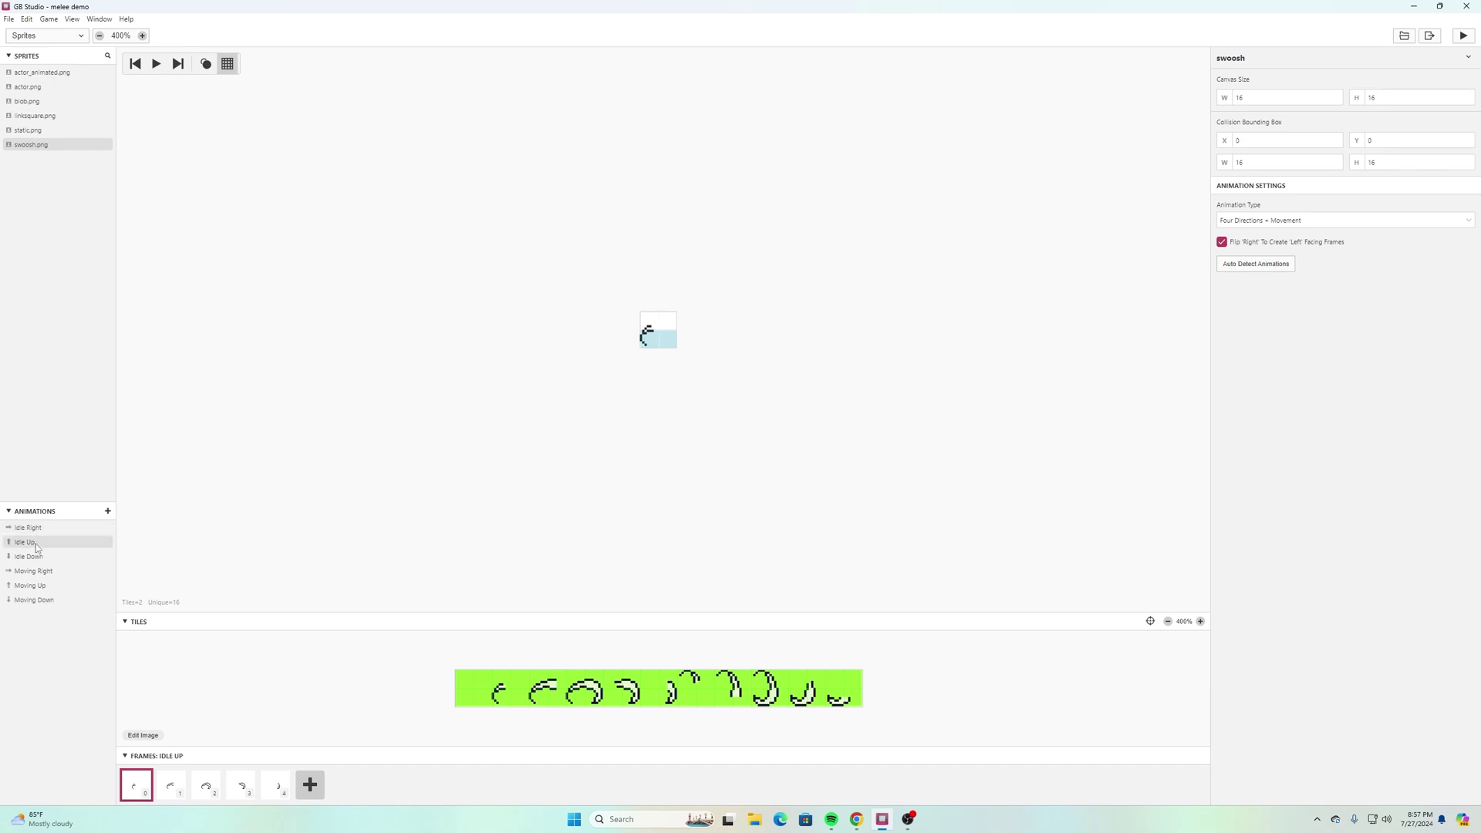
{"action": "left_click", "coordinate": [39, 561]}
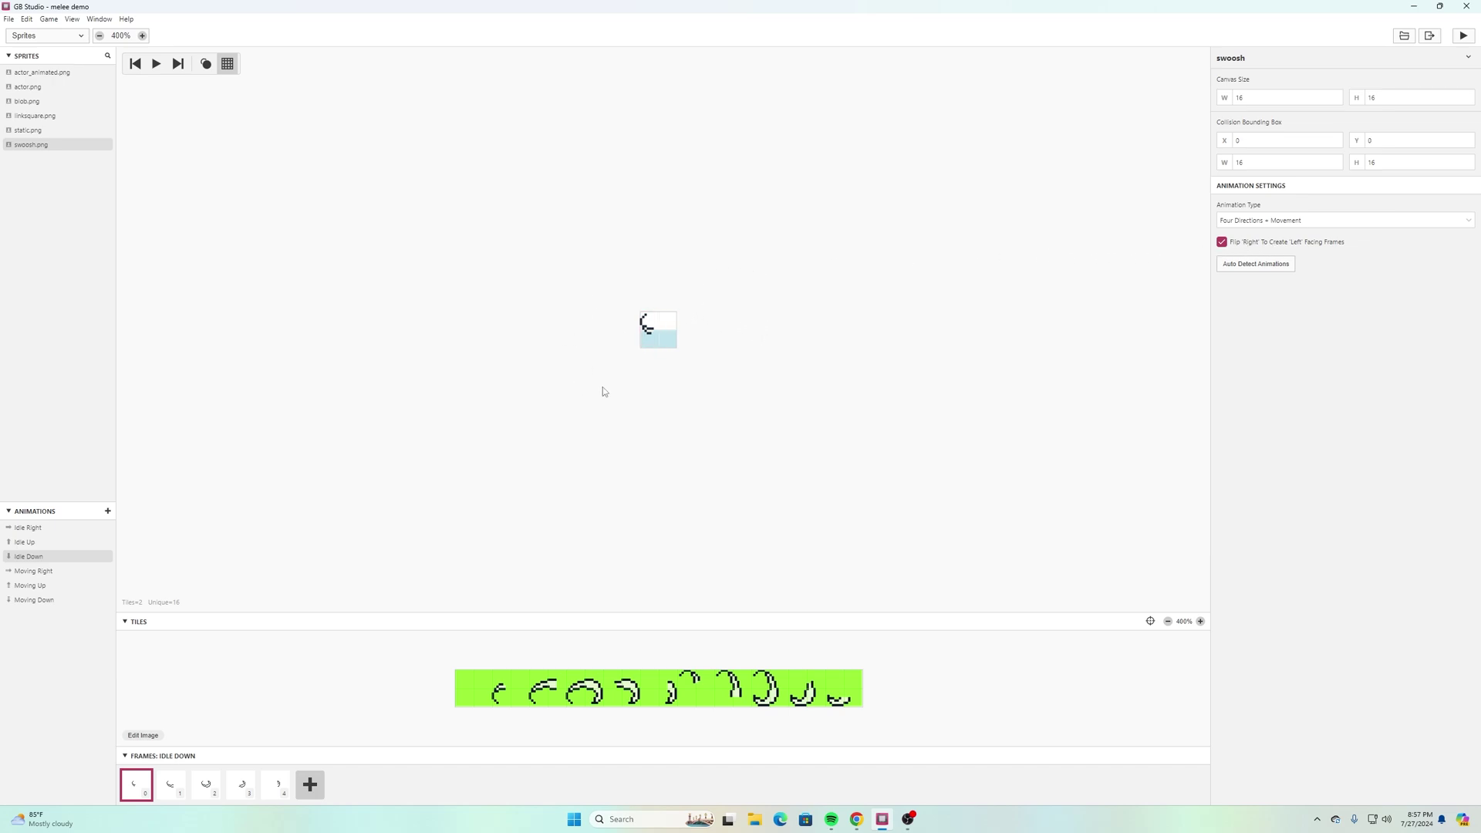
{"action": "left_click", "coordinate": [34, 530]}
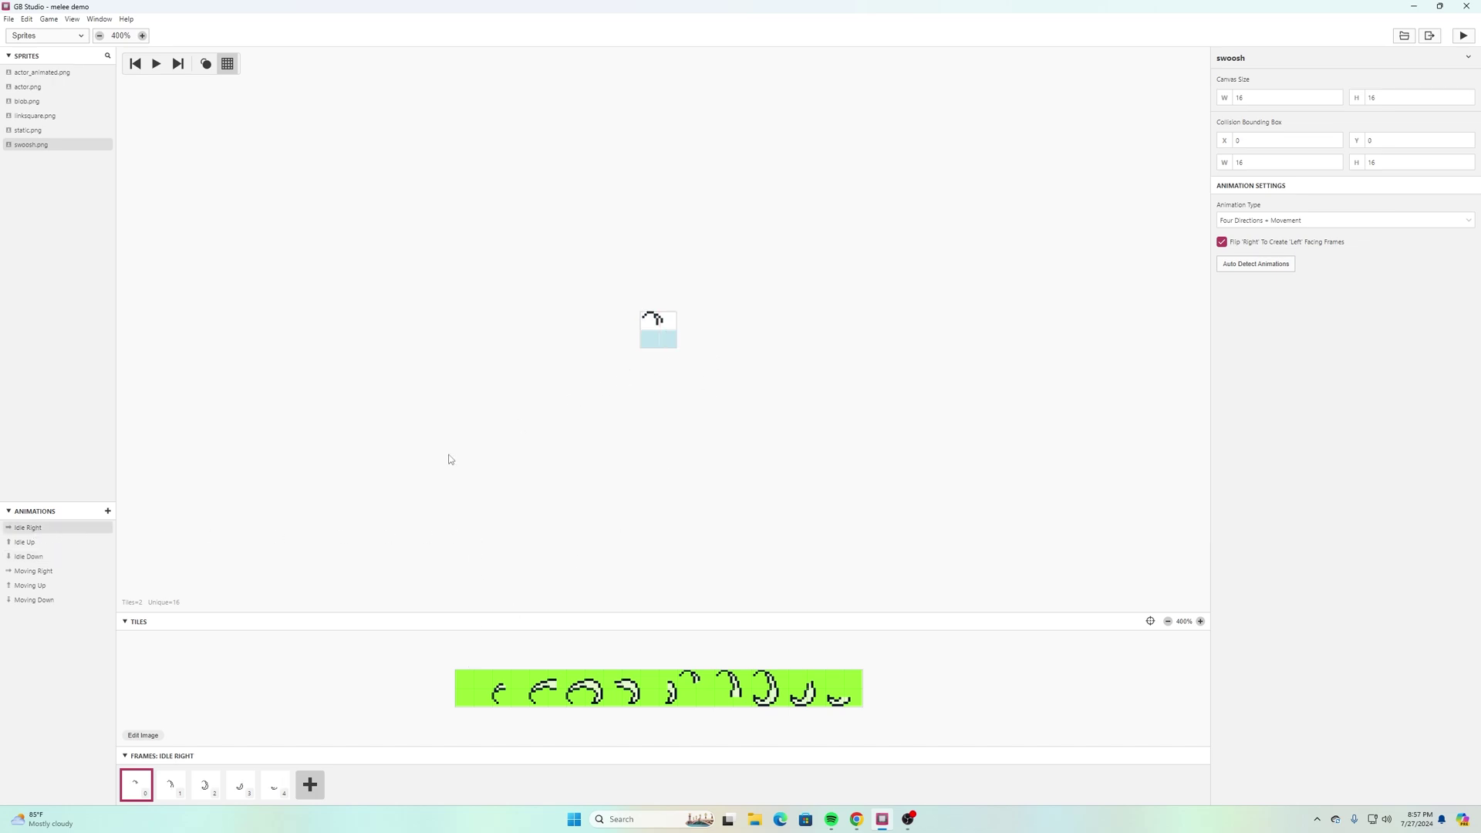
{"action": "left_click", "coordinate": [39, 544]}
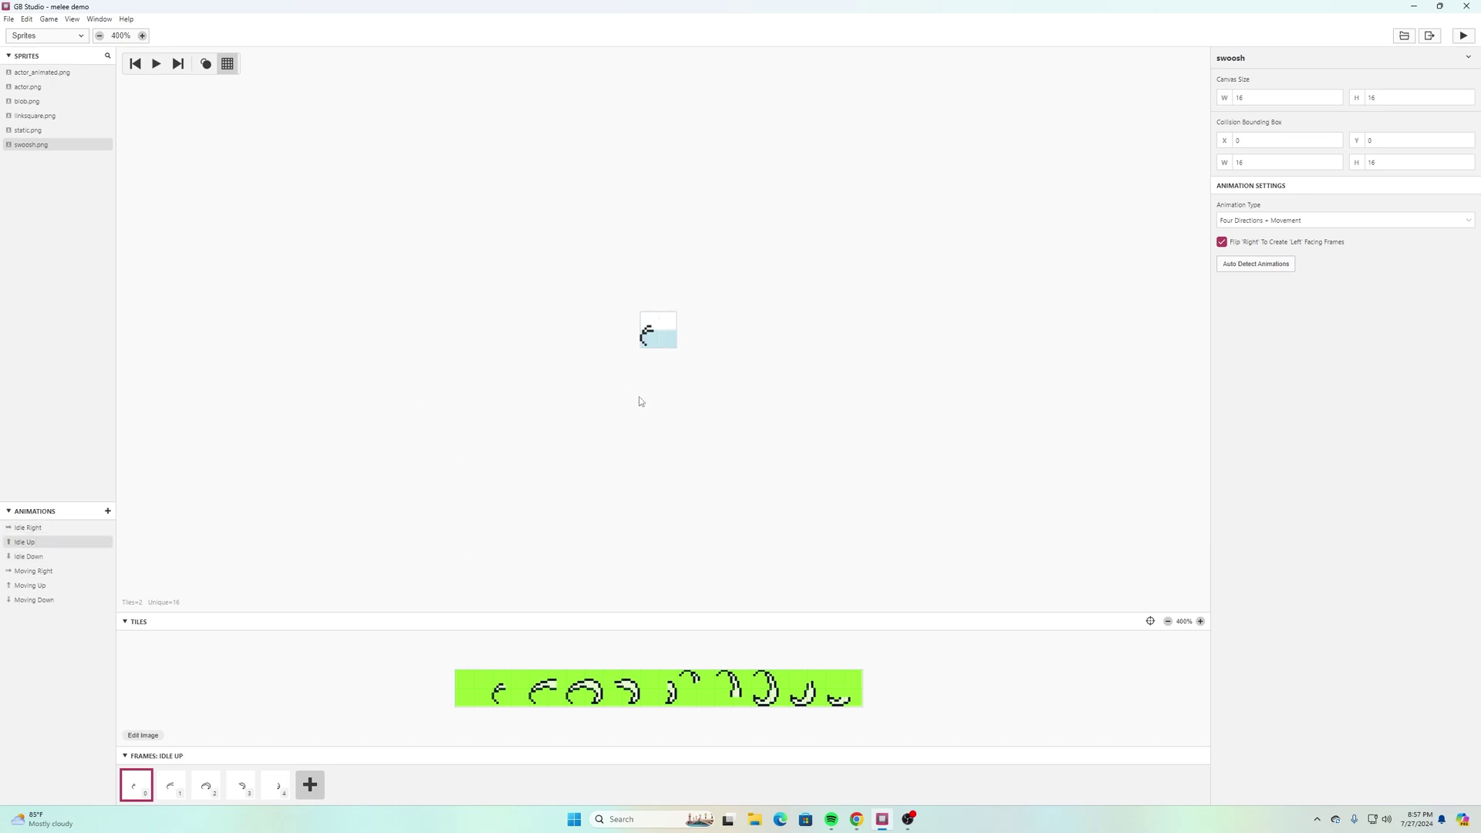
{"action": "left_click", "coordinate": [171, 784]}
{"action": "left_click", "coordinate": [240, 785]}
{"action": "left_click", "coordinate": [276, 785]}
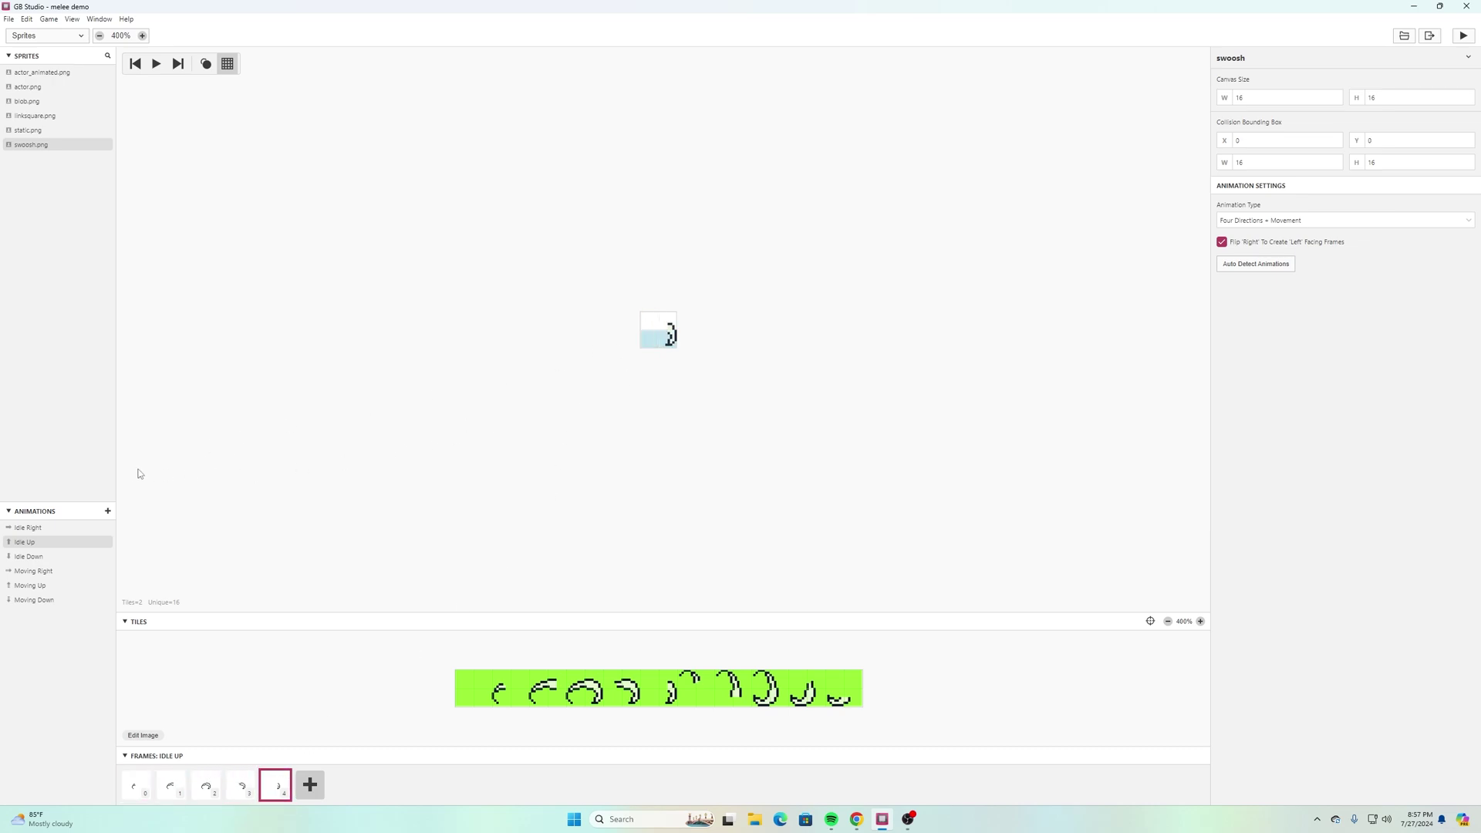
{"action": "left_click", "coordinate": [40, 558]}
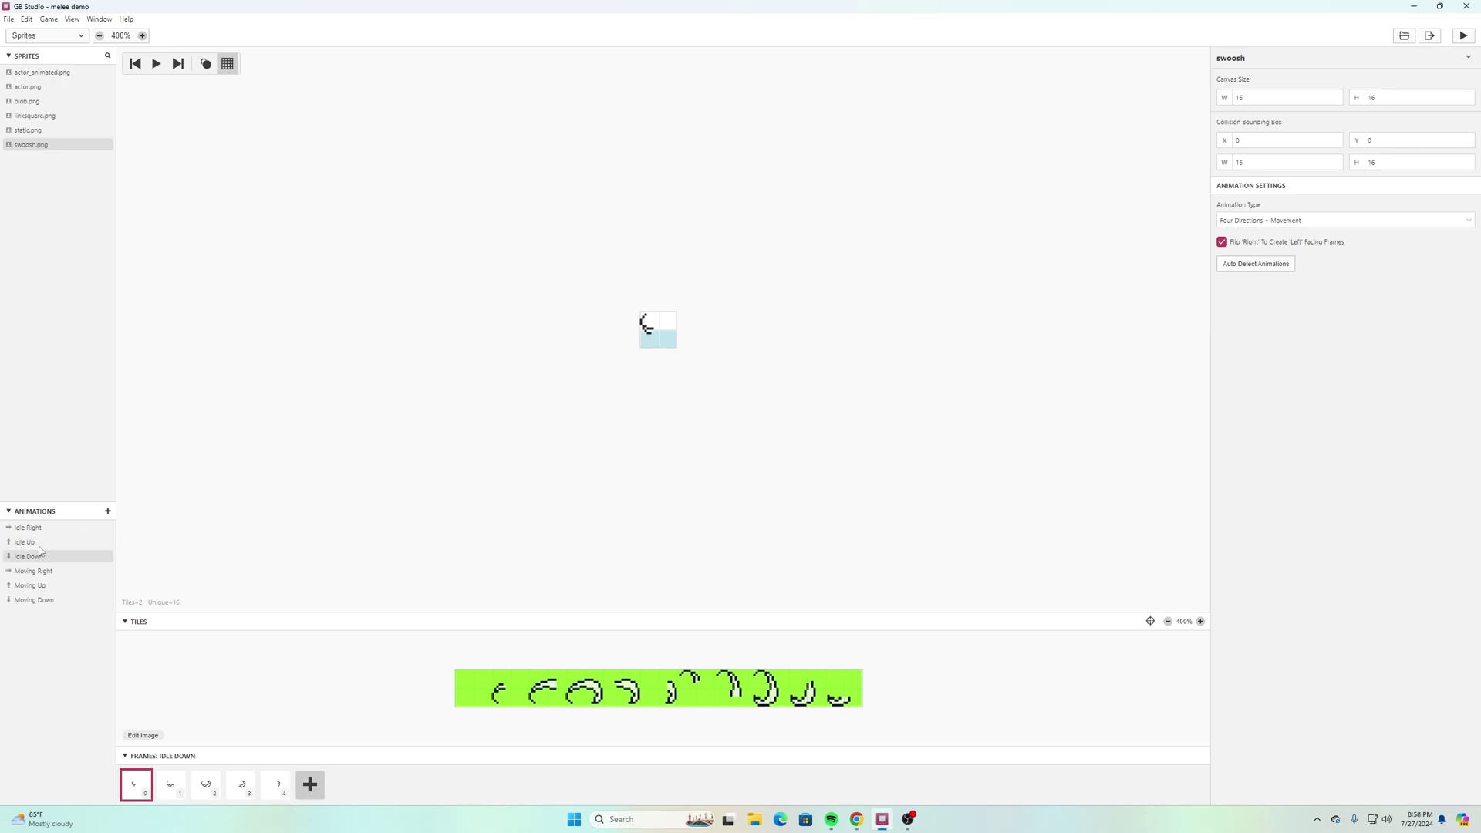
{"action": "left_click", "coordinate": [39, 544]}
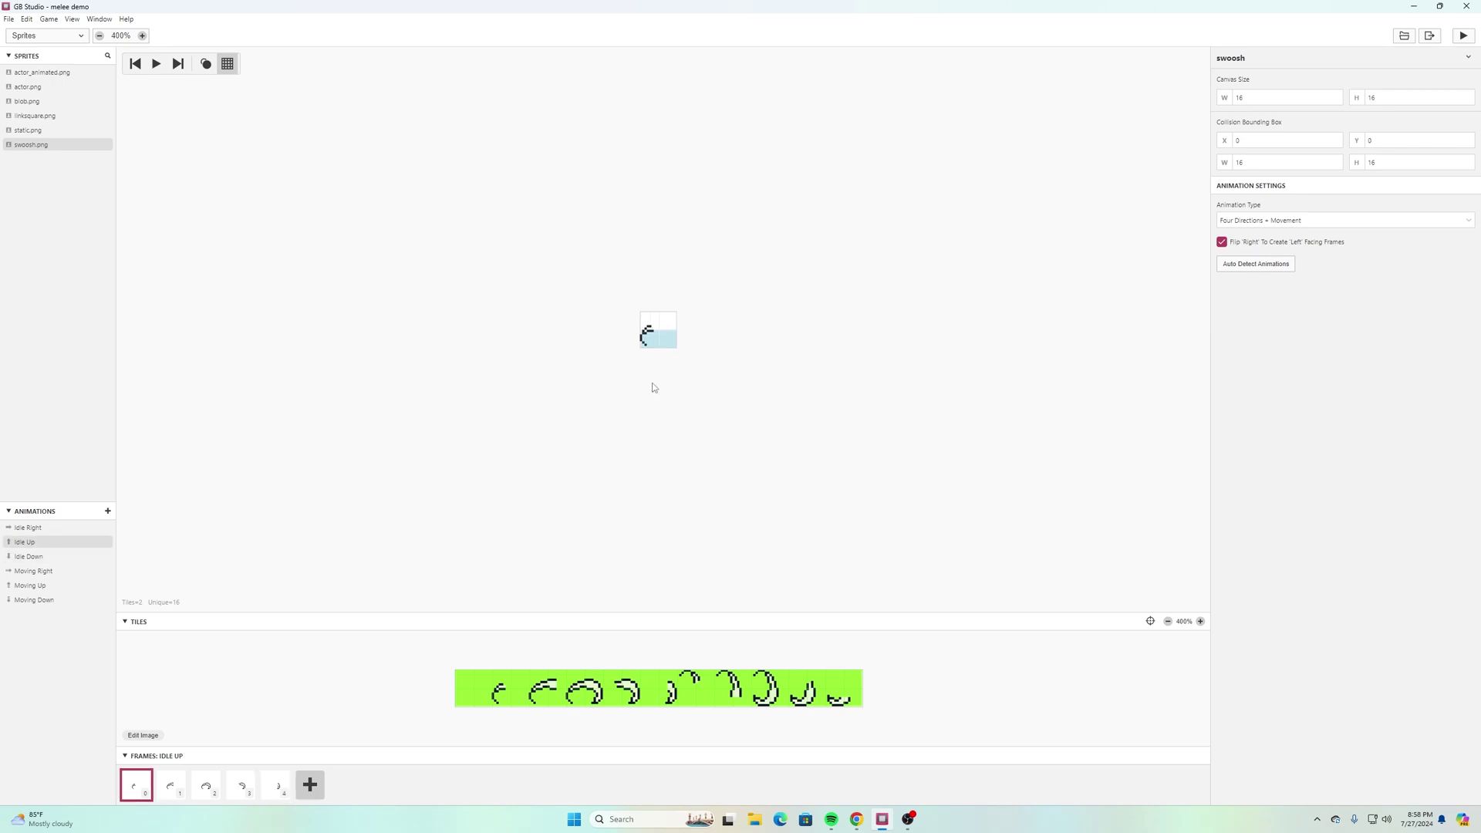
Step: Shift one tile of the first Idle Up frame one pixel right, then select both tiles
{"action": "left_click", "coordinate": [651, 338]}
{"action": "left_click_drag", "start_coordinate": [652, 341], "coordinate": [658, 340]}
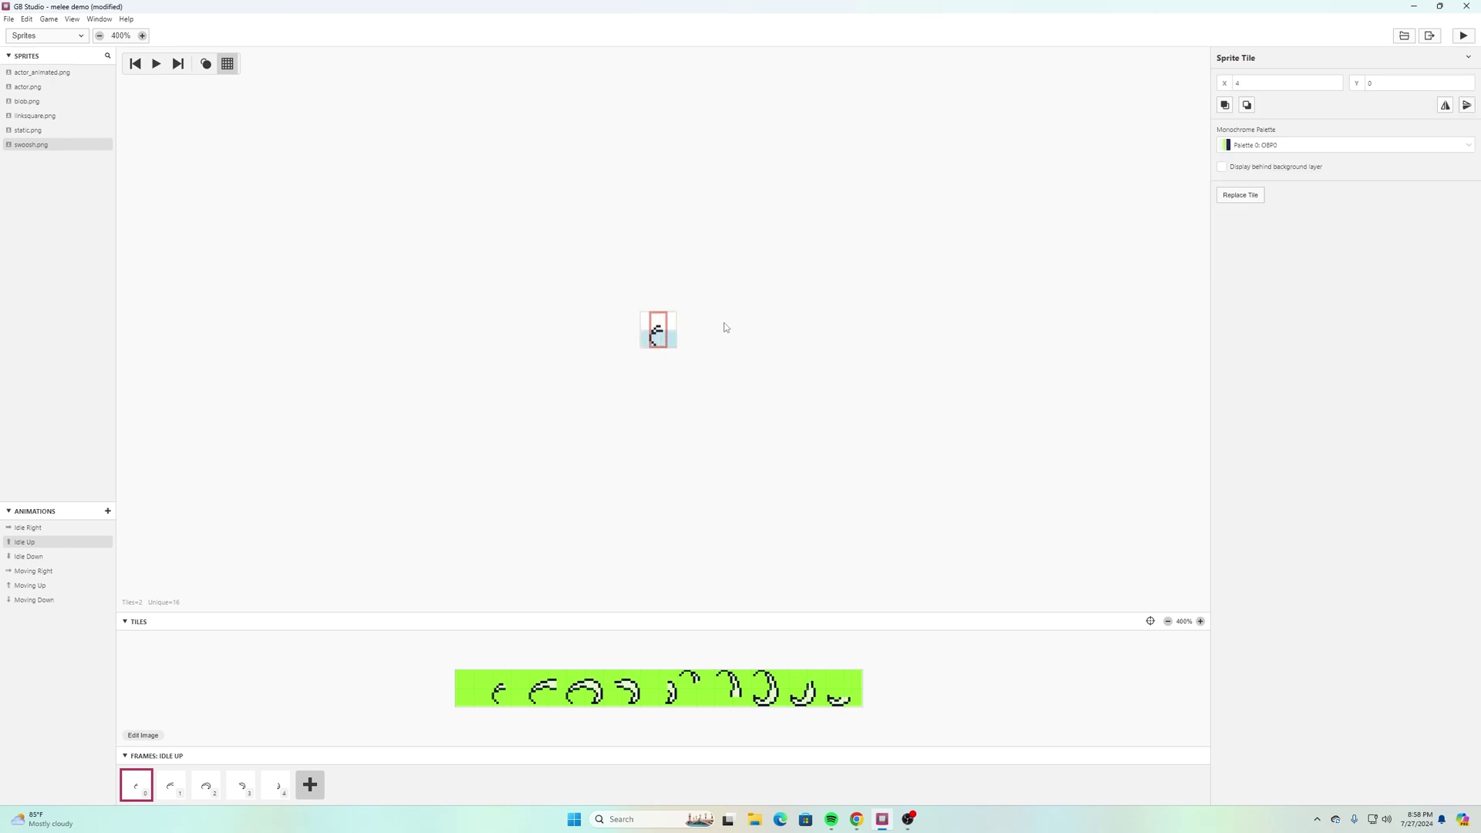
{"action": "left_click_drag", "start_coordinate": [604, 298], "coordinate": [719, 375]}
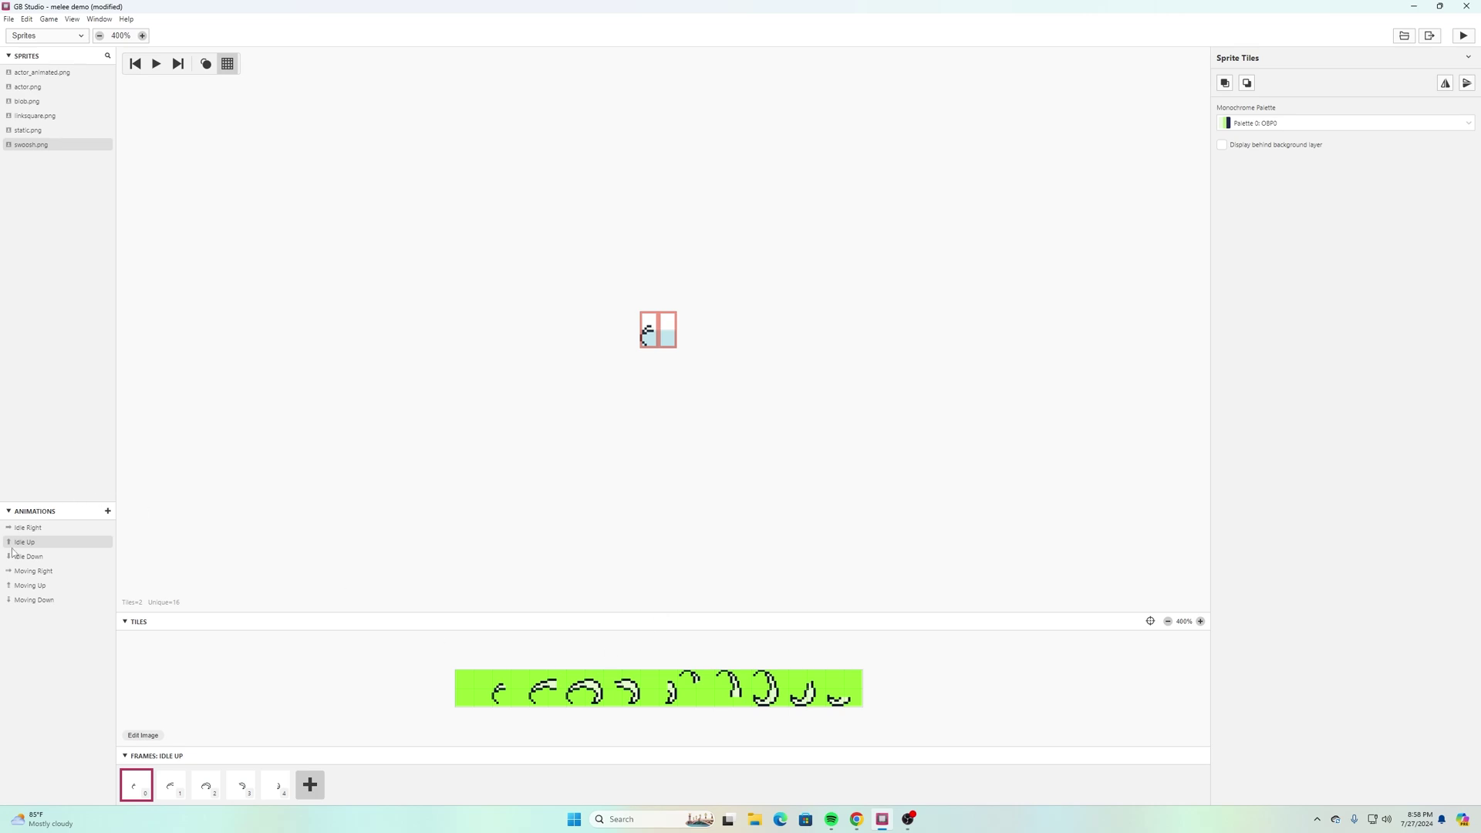
Step: Check the Idle Down, Moving Right, Moving Up and Moving Down animations
{"action": "left_click", "coordinate": [49, 557]}
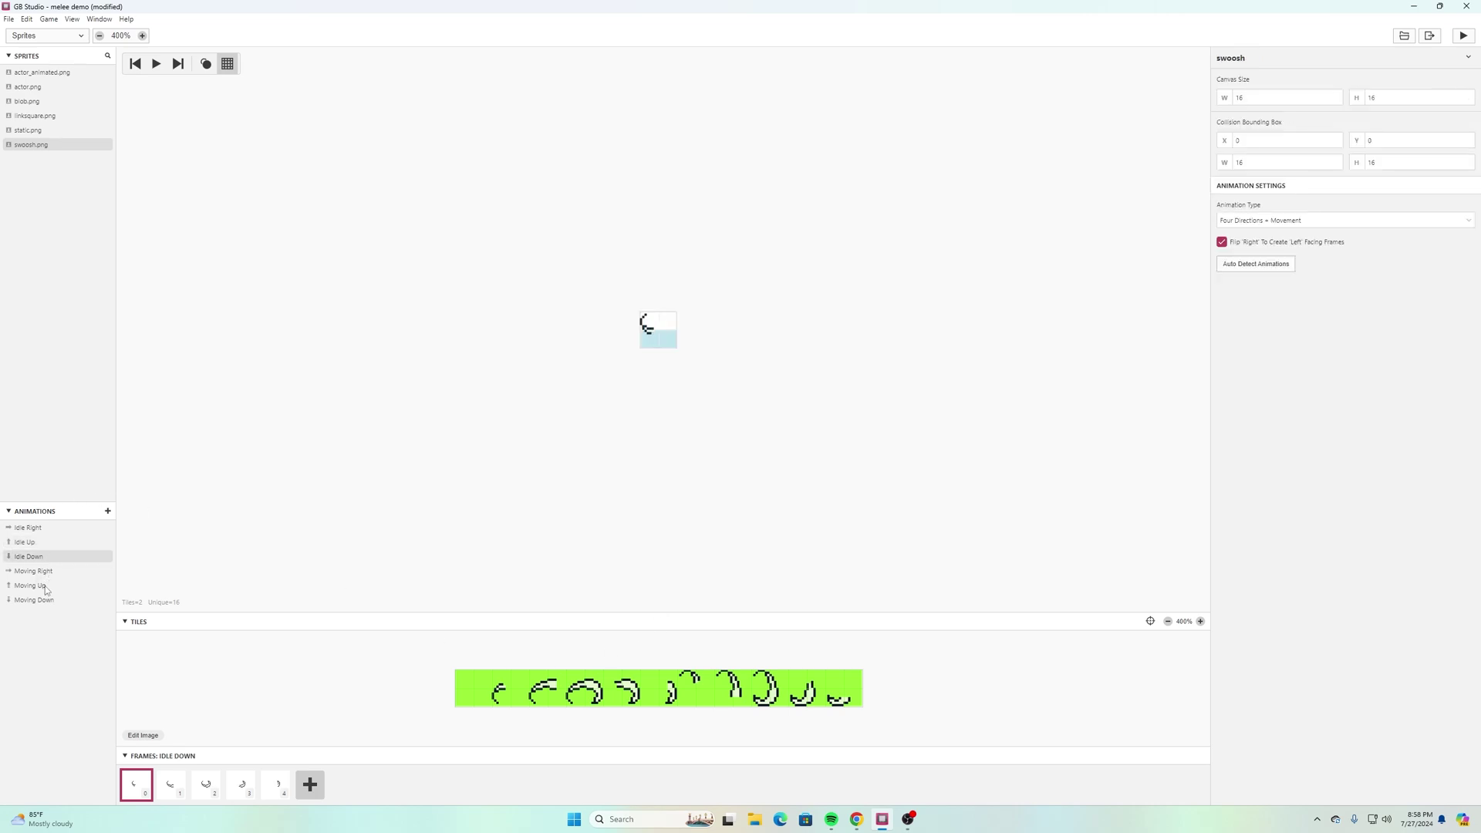
{"action": "left_click", "coordinate": [45, 577]}
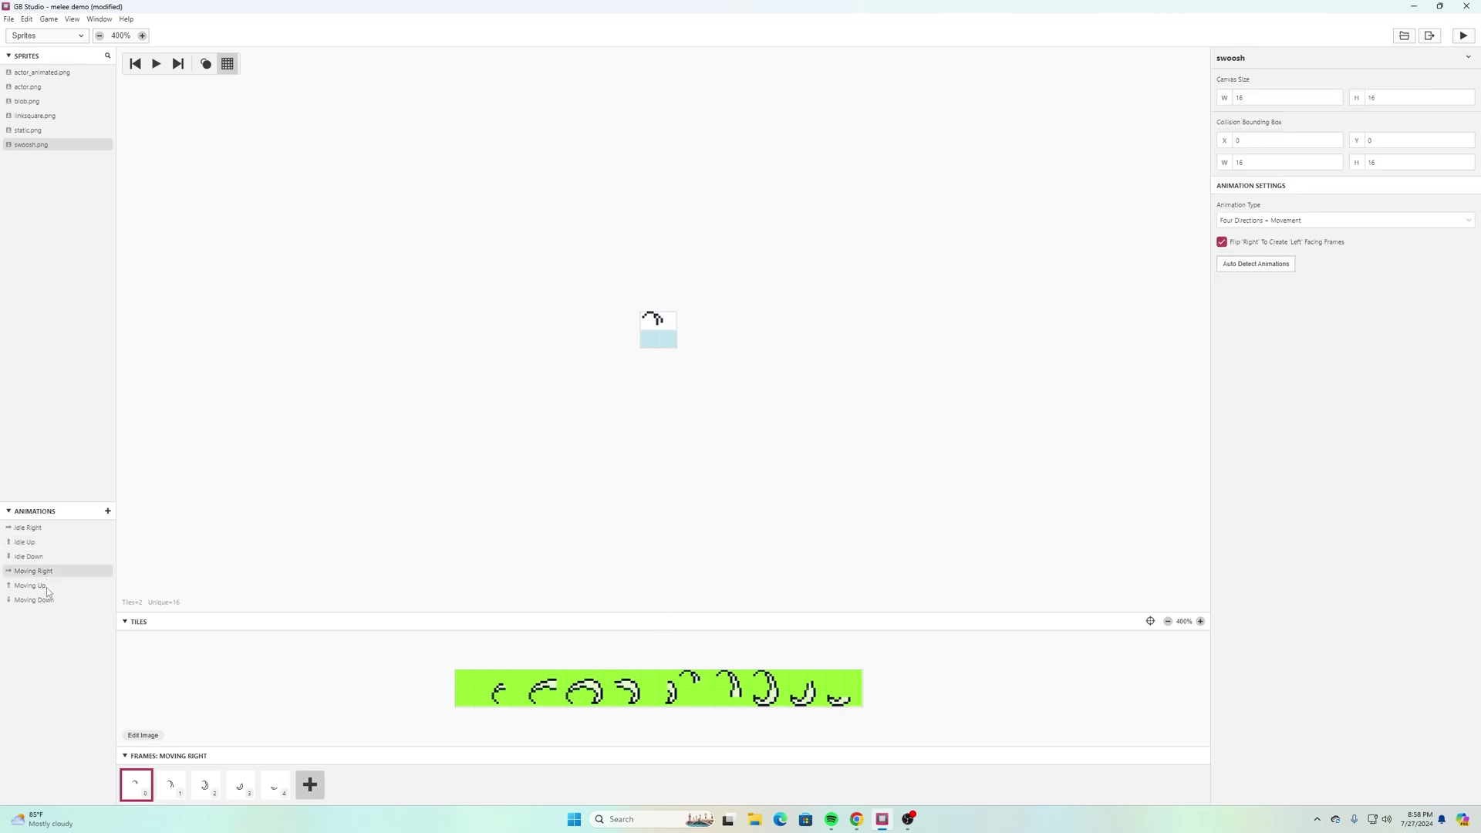
{"action": "left_click", "coordinate": [47, 586]}
{"action": "left_click", "coordinate": [50, 600]}
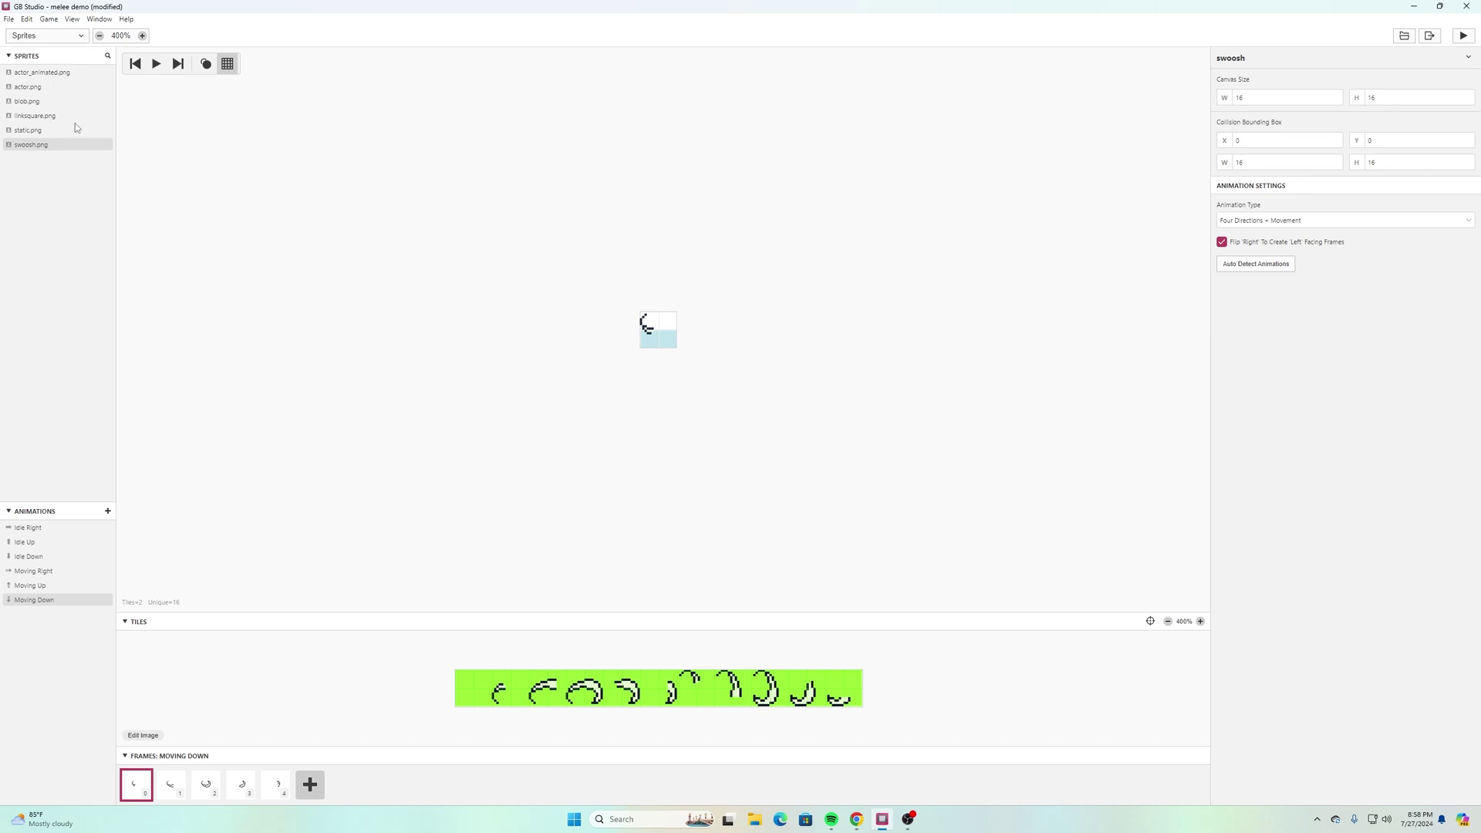
{"action": "left_click", "coordinate": [78, 37]}
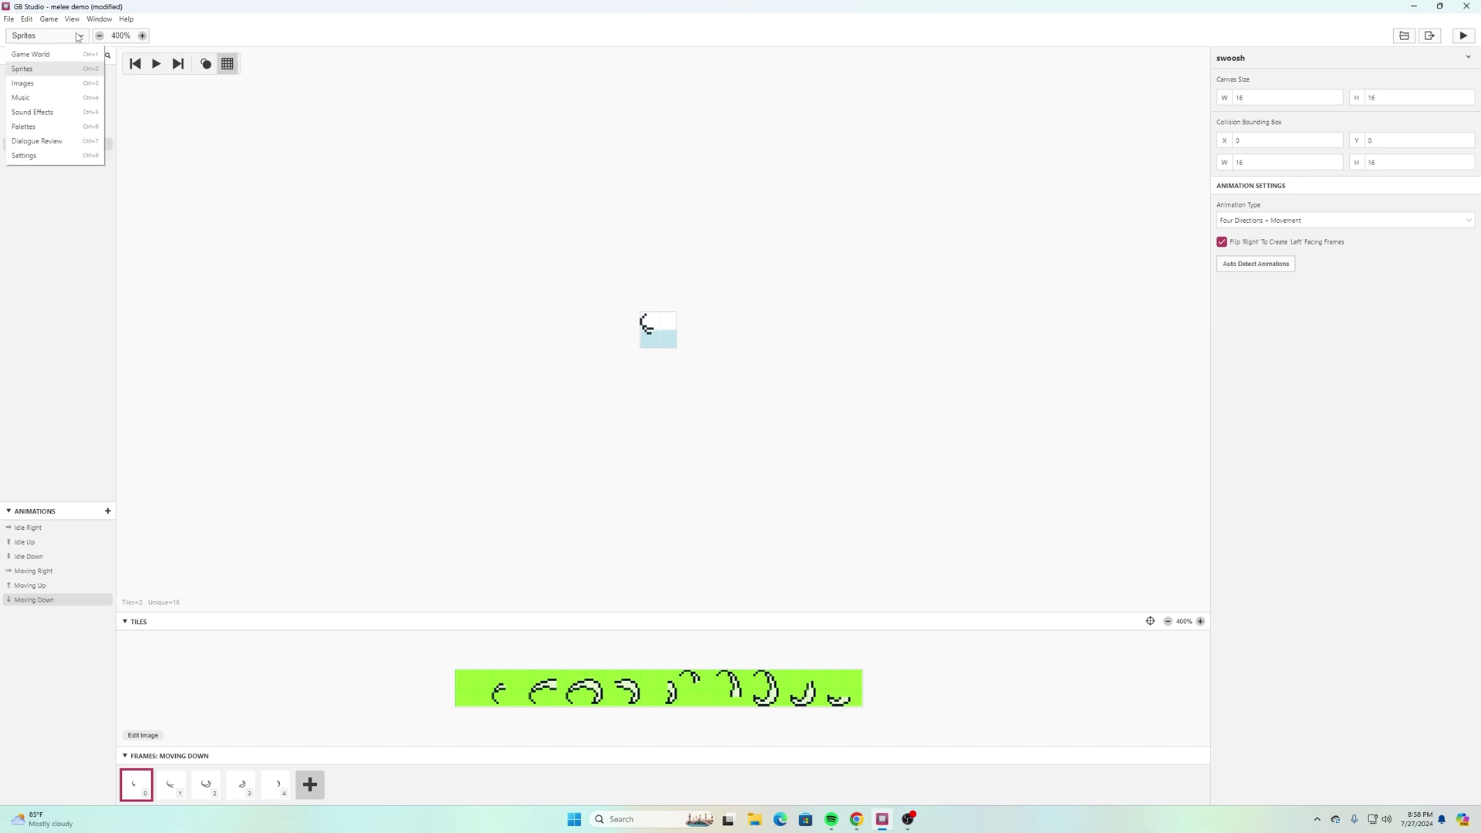
Step: Go back to Game World and select Scene 1 to see its A-button swoosh projectile script
{"action": "left_click", "coordinate": [44, 59]}
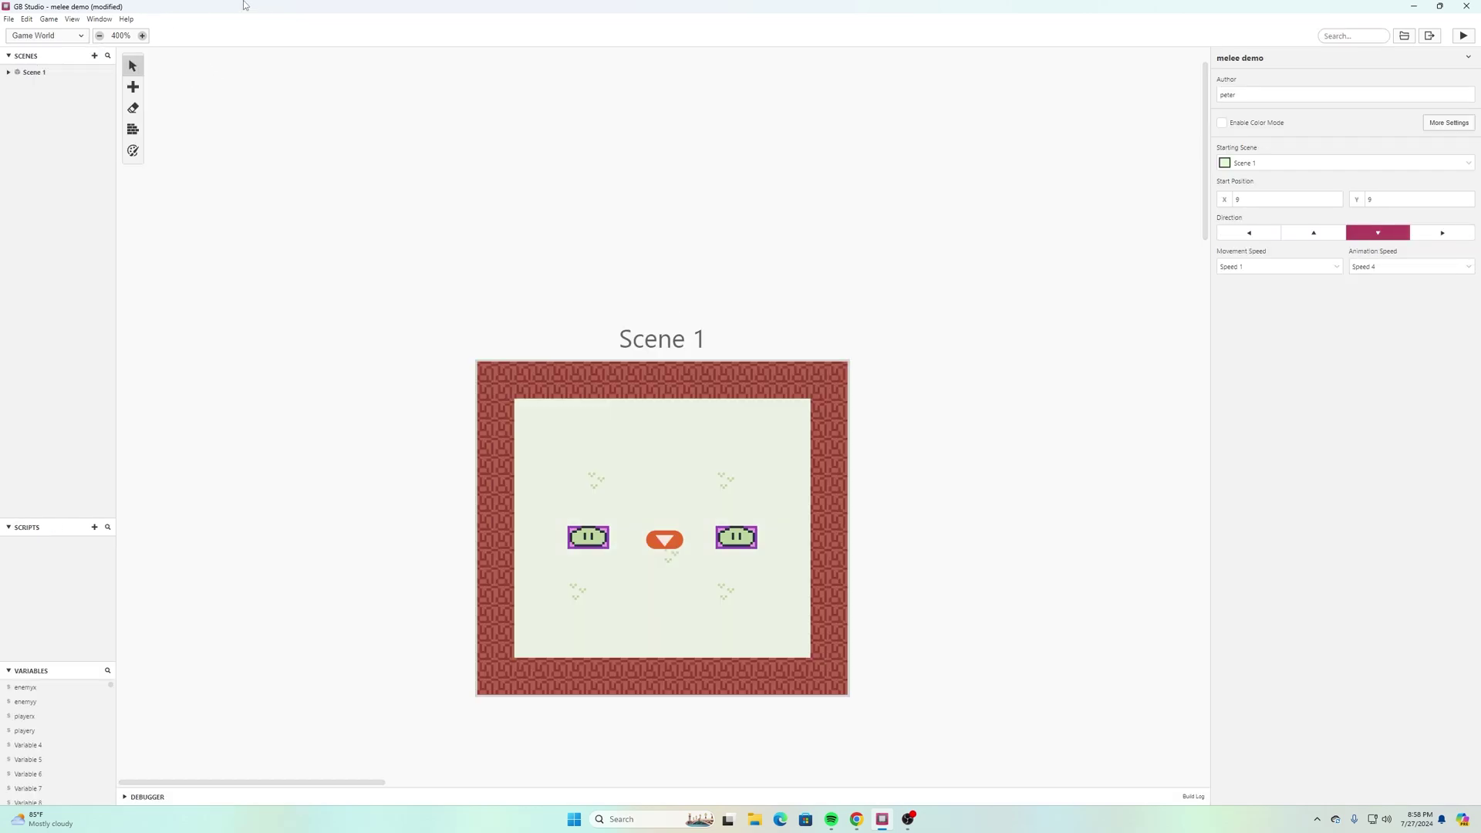
{"action": "left_click", "coordinate": [708, 443]}
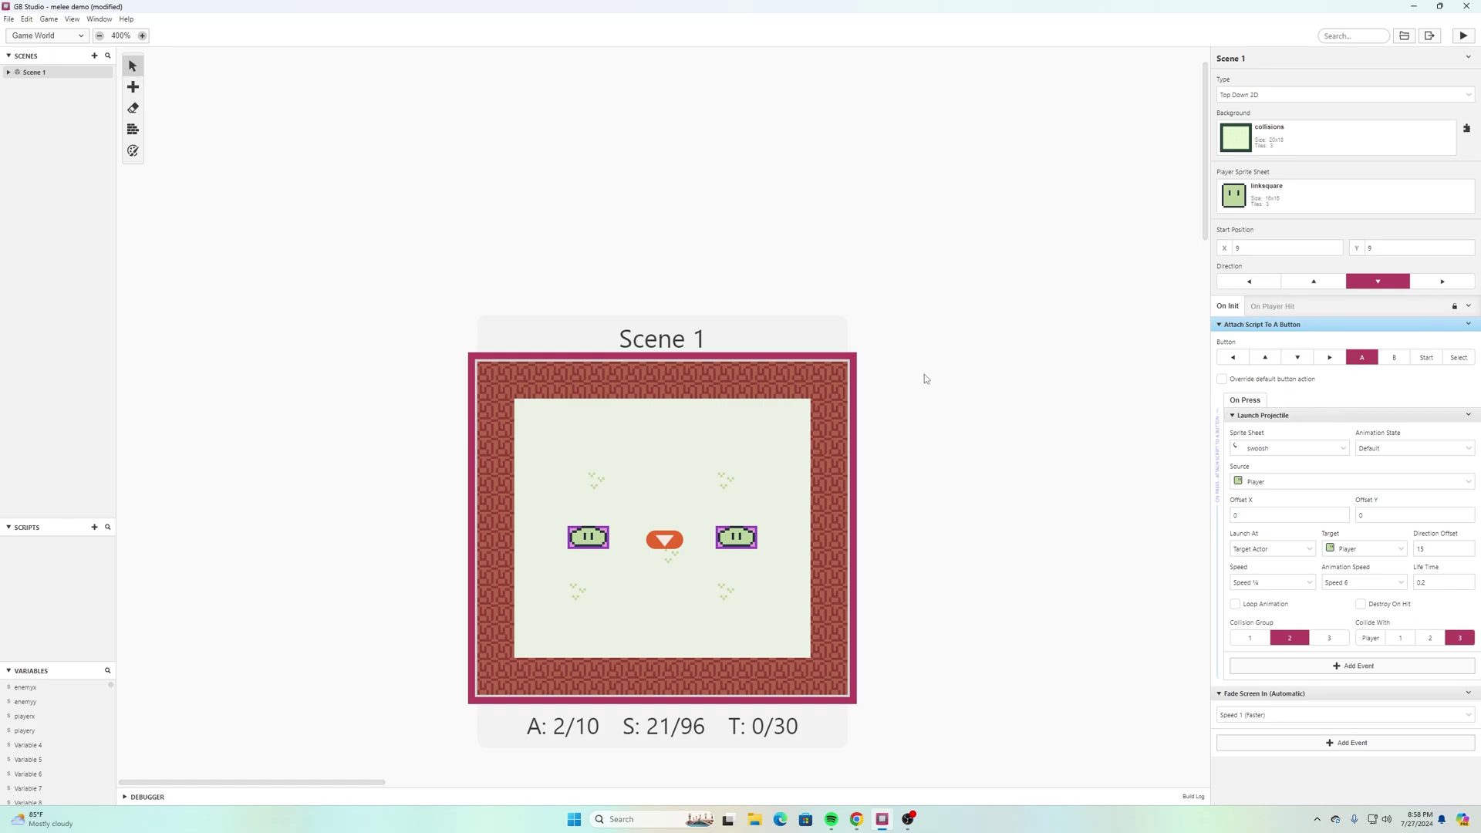
{"action": "scroll", "coordinate": [926, 378], "scroll_direction": "down", "scroll_amount": 2}
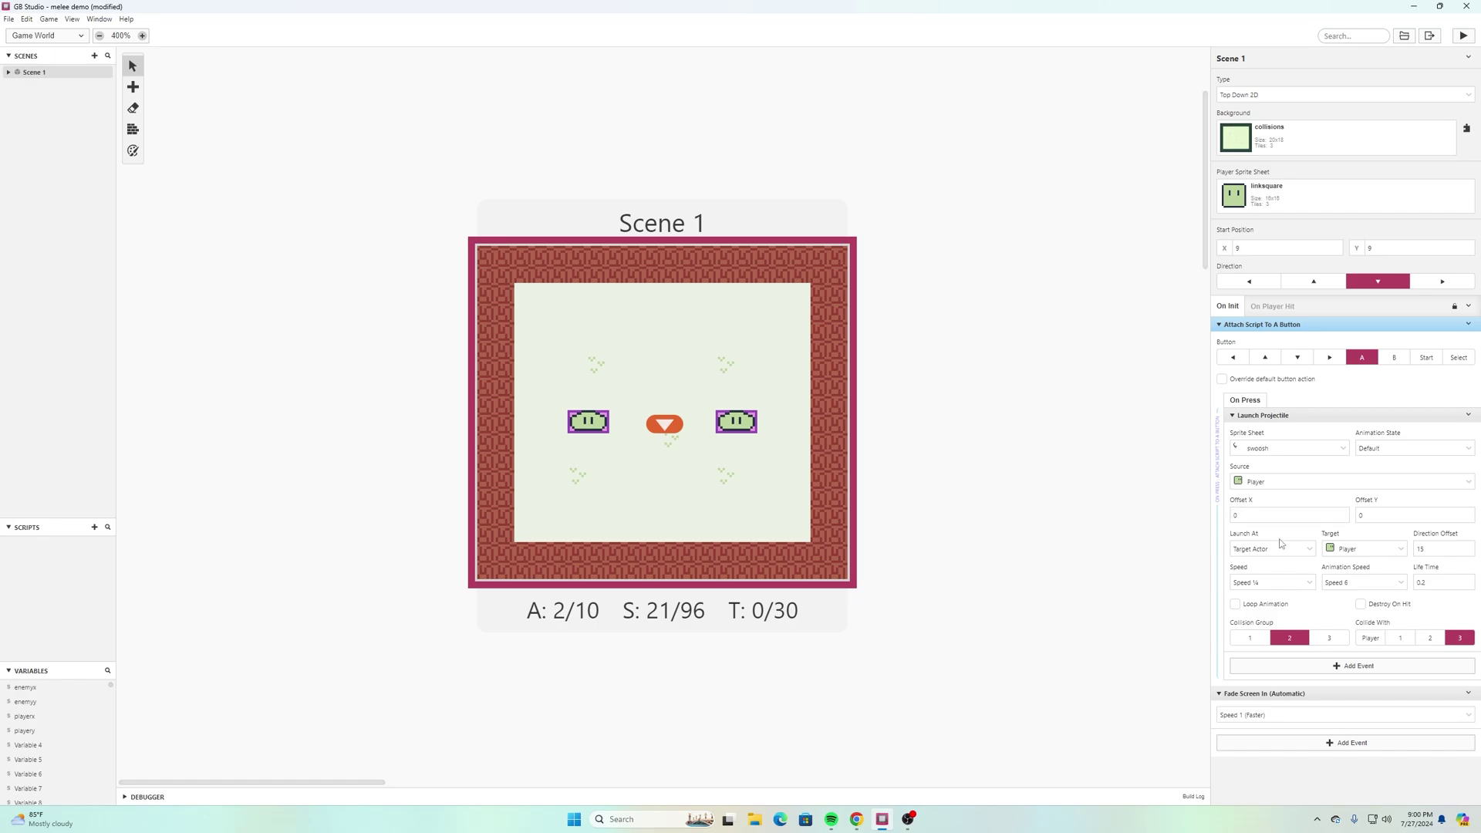
{"action": "left_click", "coordinate": [1308, 584]}
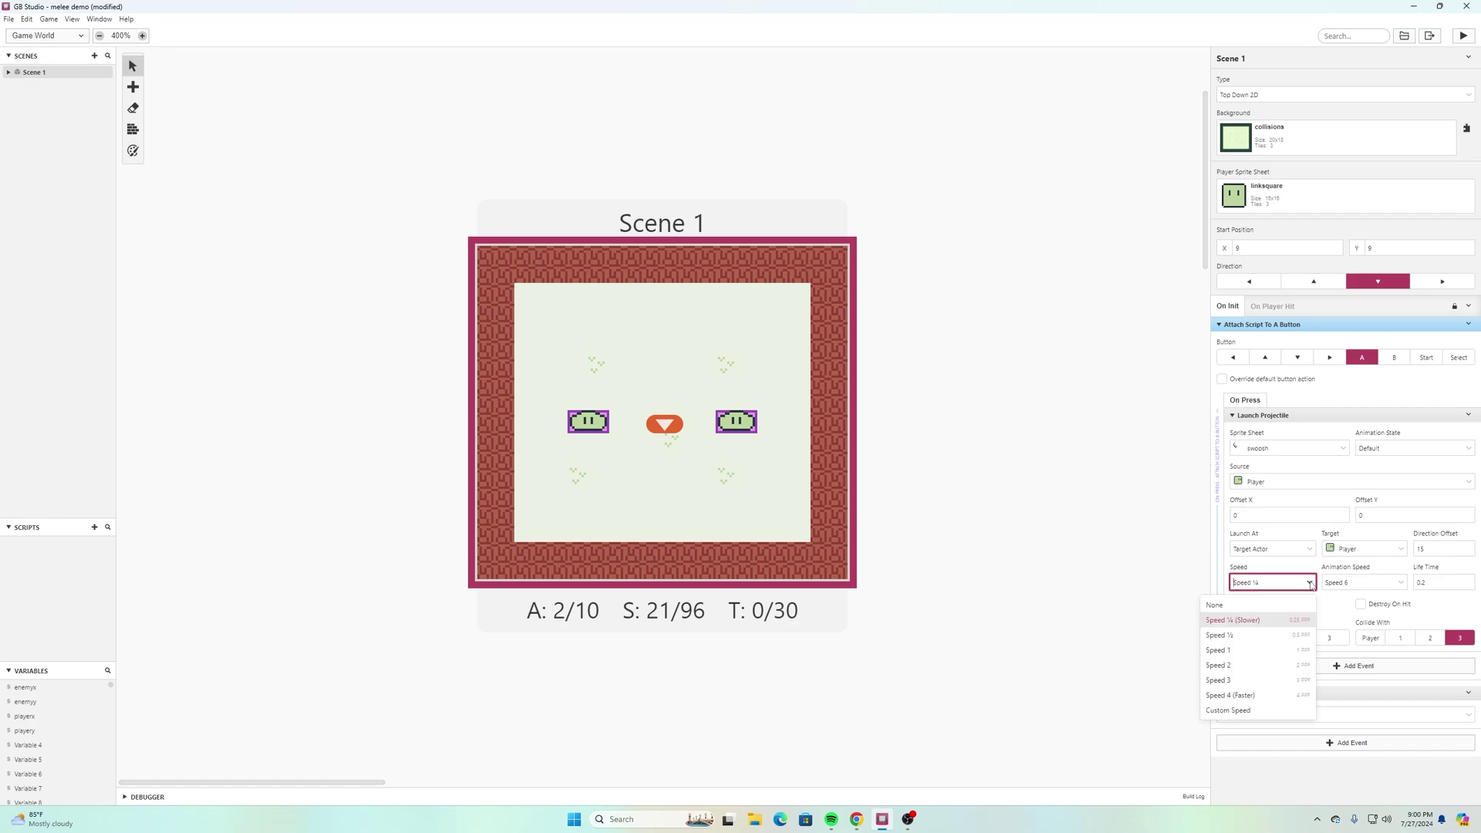
{"action": "left_click", "coordinate": [1255, 619]}
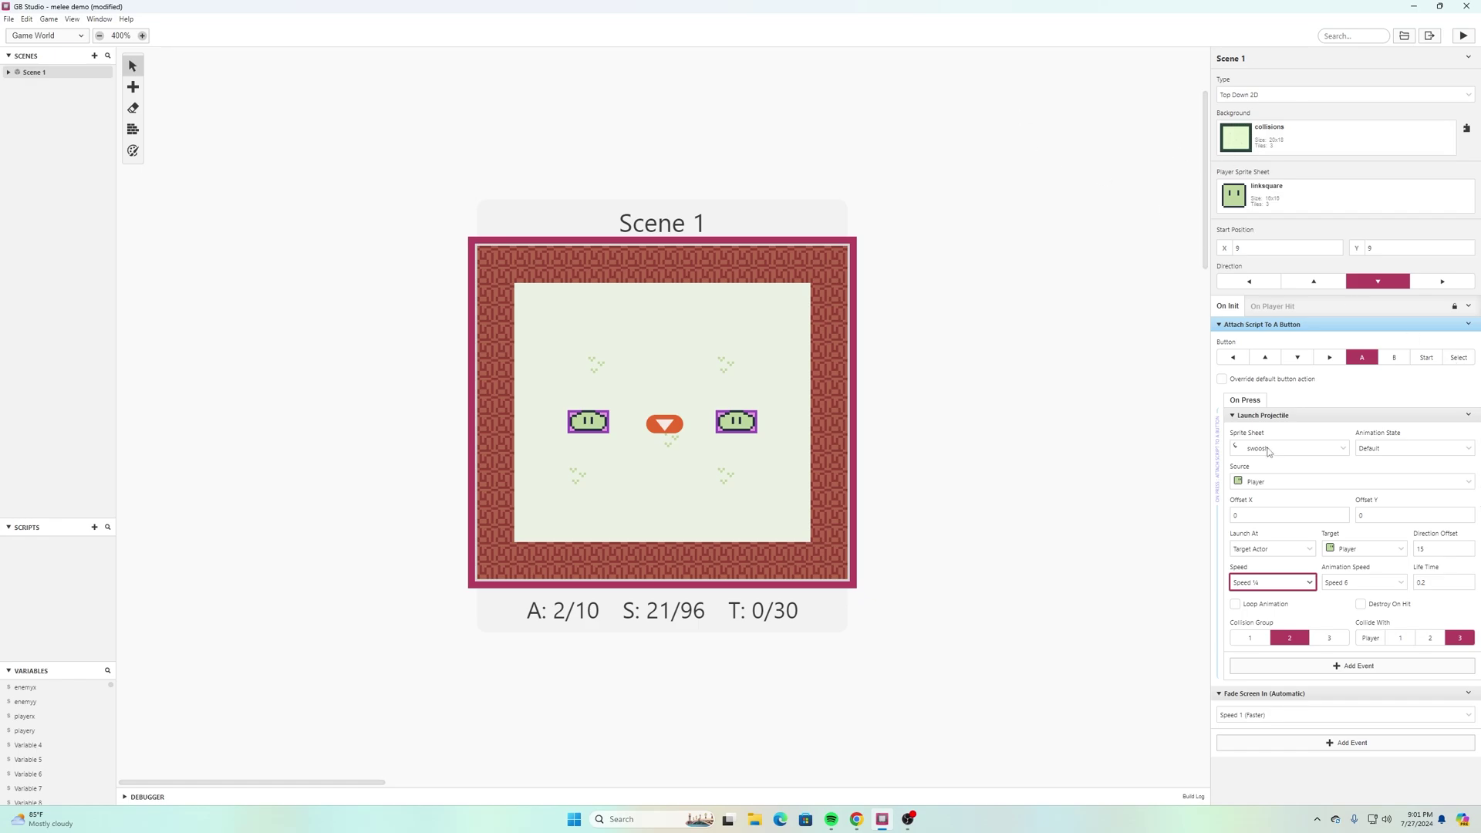
Step: Inspect the blobs' On Hit Group 2 knockback scripts, ending on the left blob
{"action": "left_click", "coordinate": [1265, 312]}
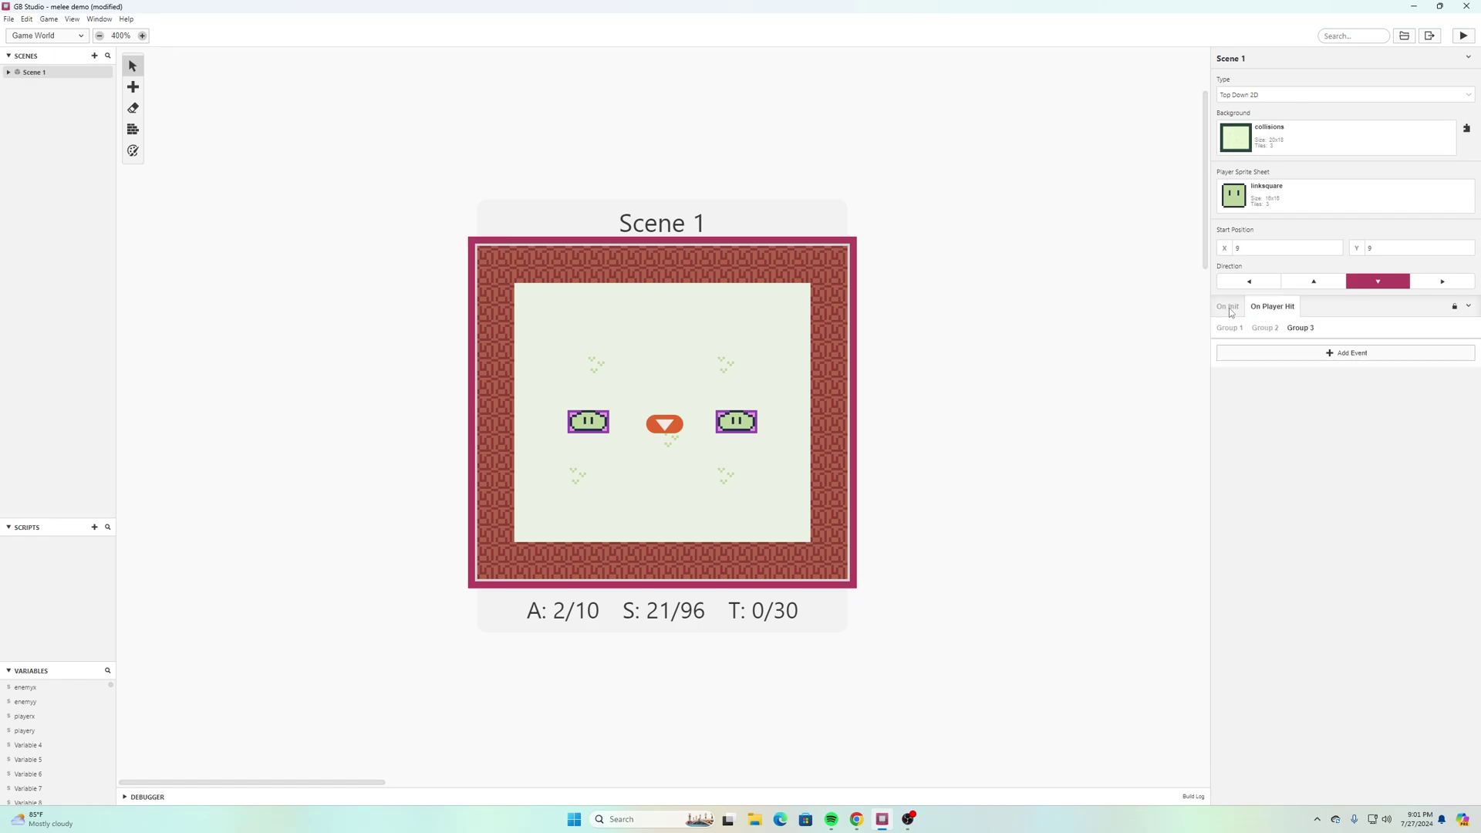
{"action": "left_click", "coordinate": [1230, 309]}
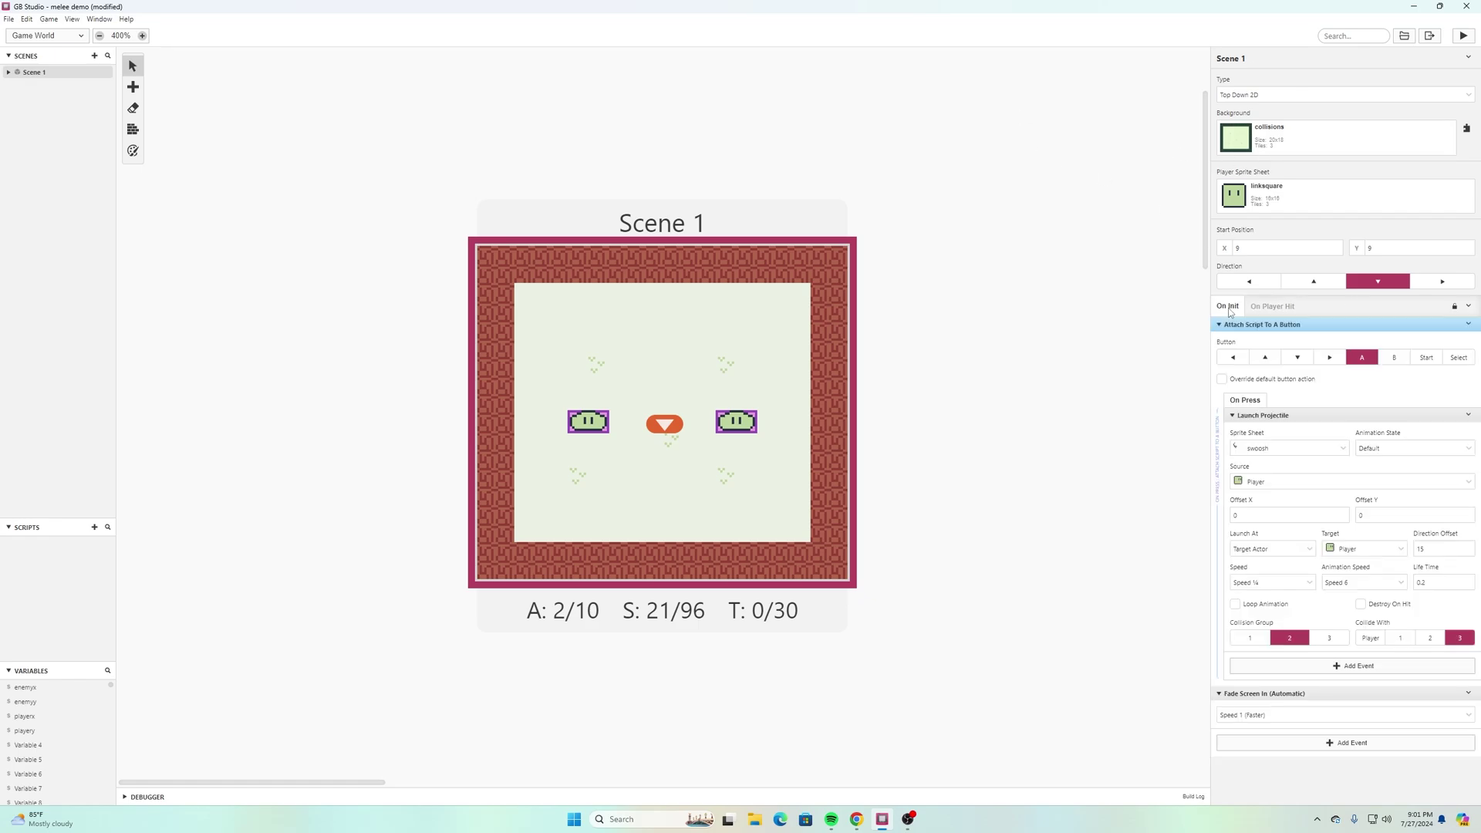
{"action": "left_click", "coordinate": [740, 423]}
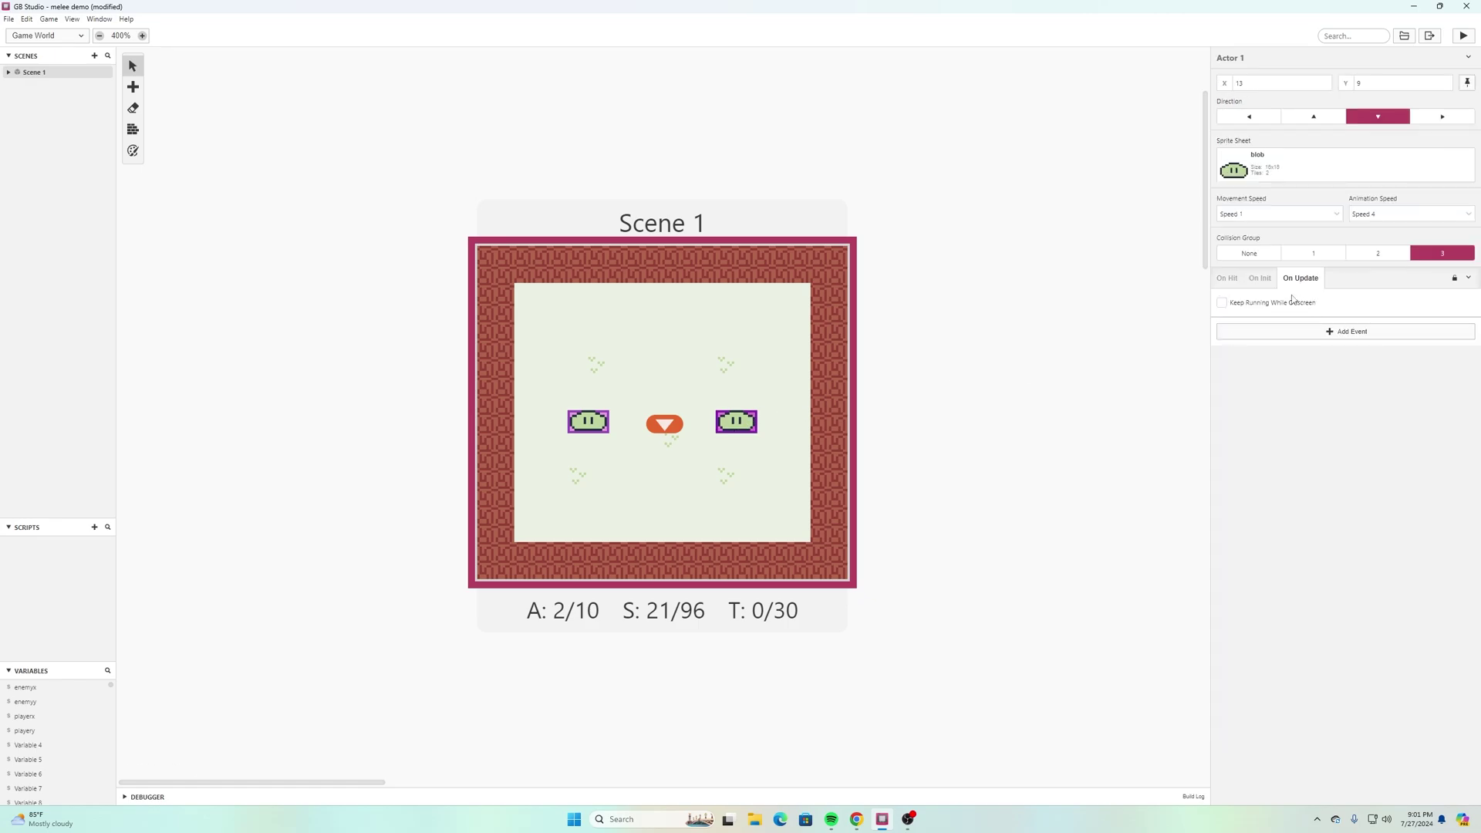
{"action": "left_click", "coordinate": [1234, 280]}
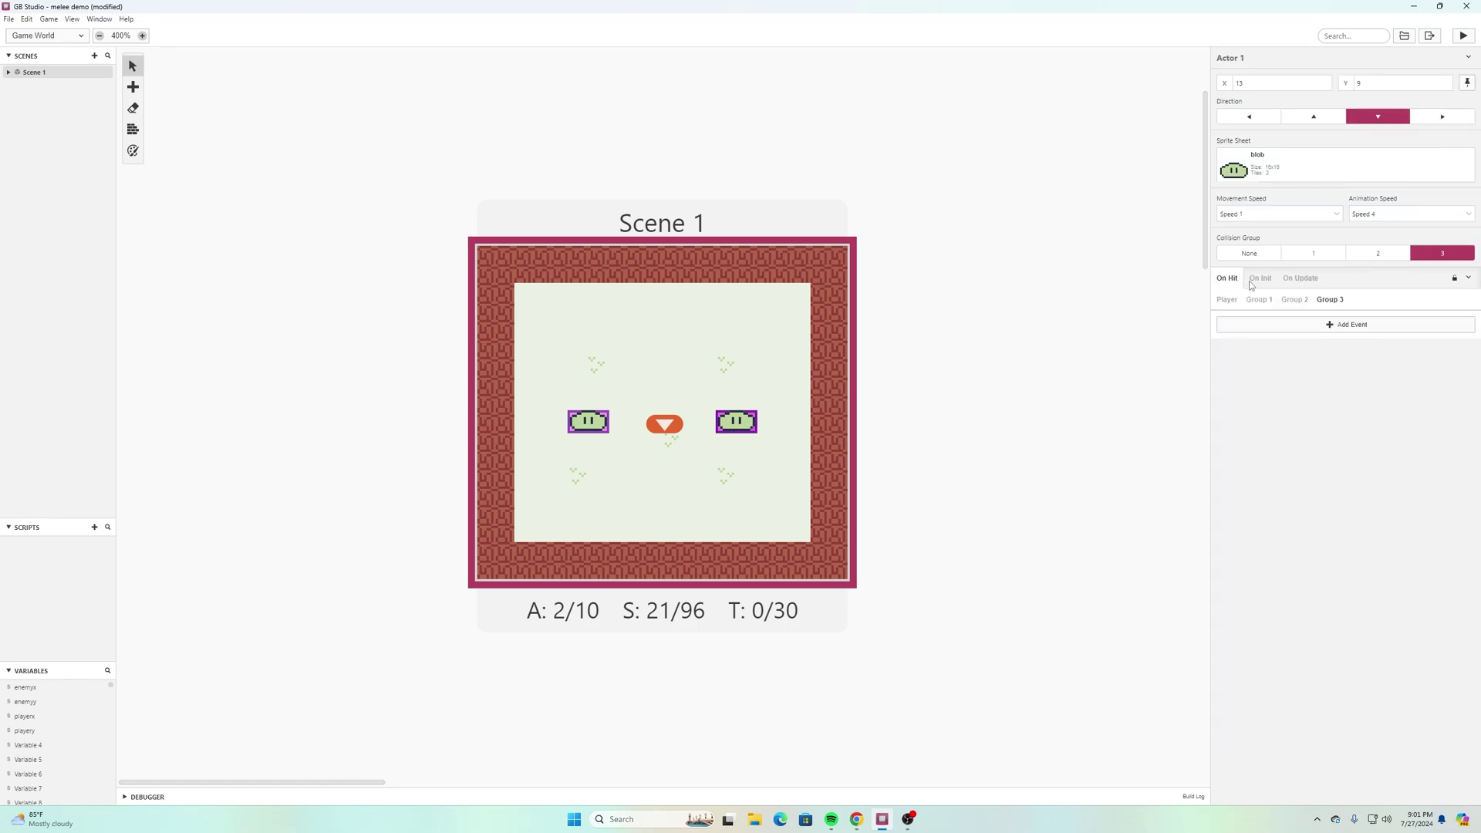
{"action": "left_click", "coordinate": [1287, 301]}
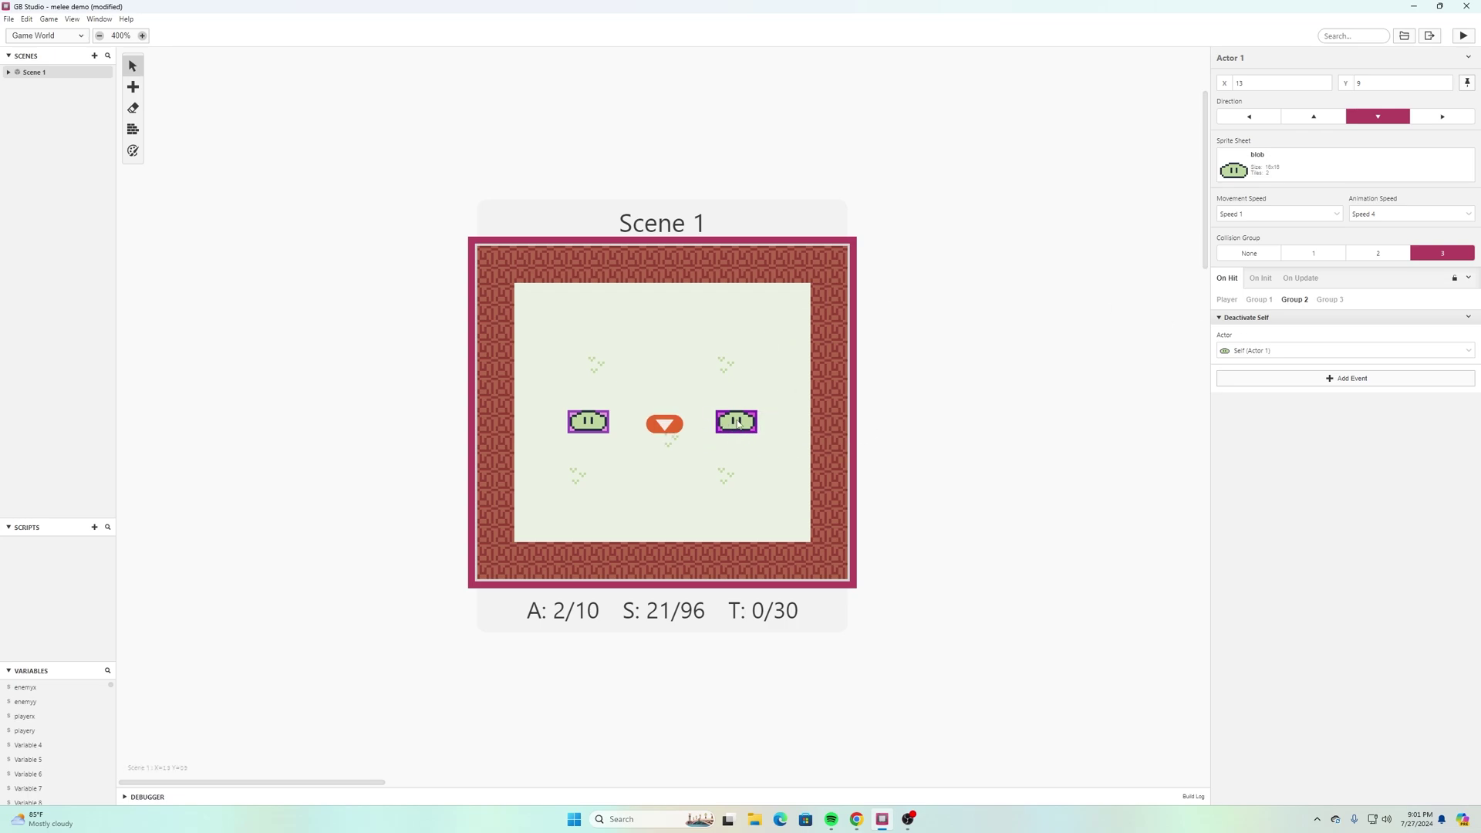
{"action": "left_click", "coordinate": [601, 421]}
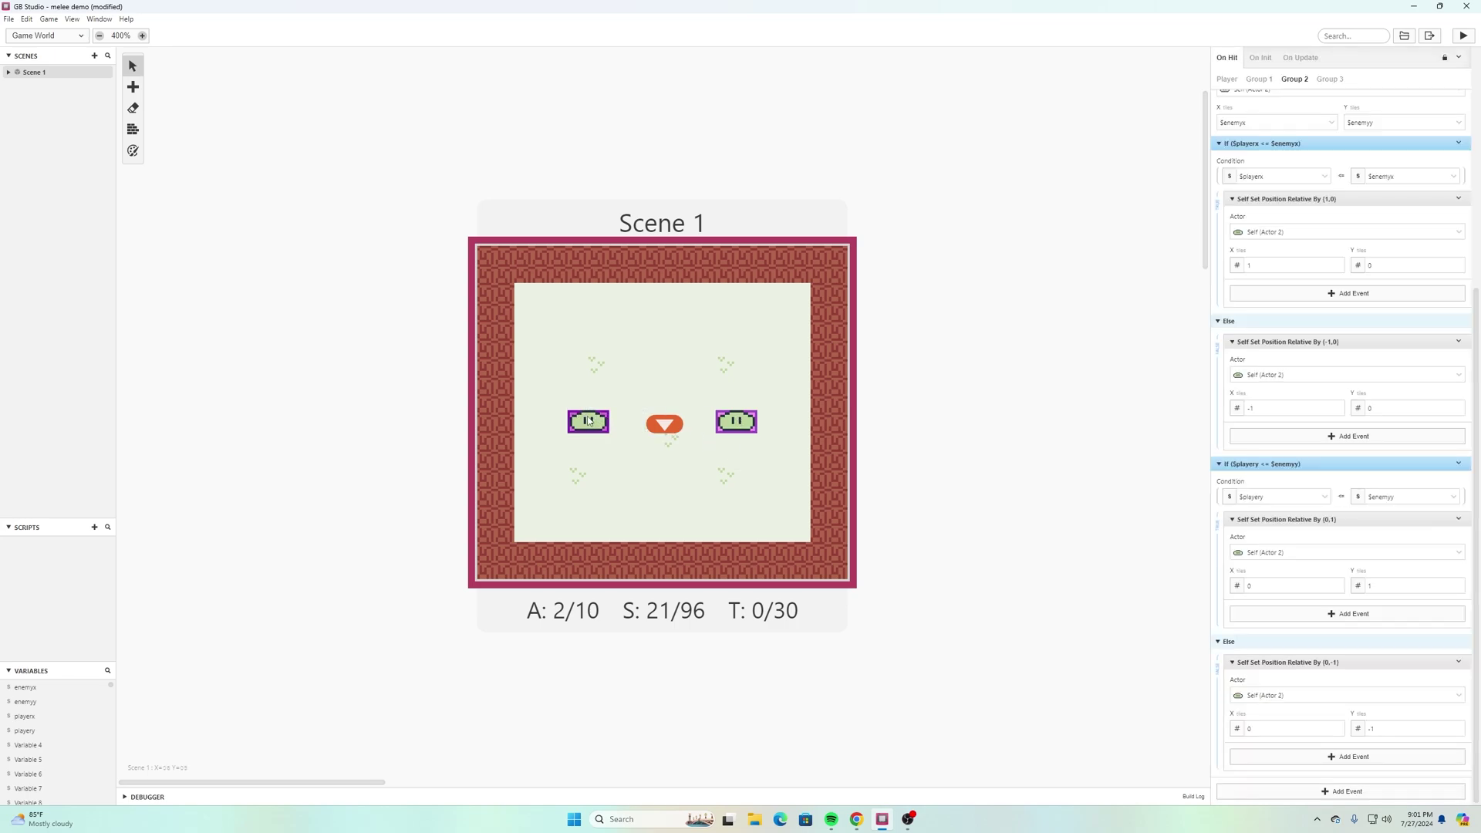
{"action": "scroll", "coordinate": [1058, 423], "scroll_direction": "up", "scroll_amount": 2}
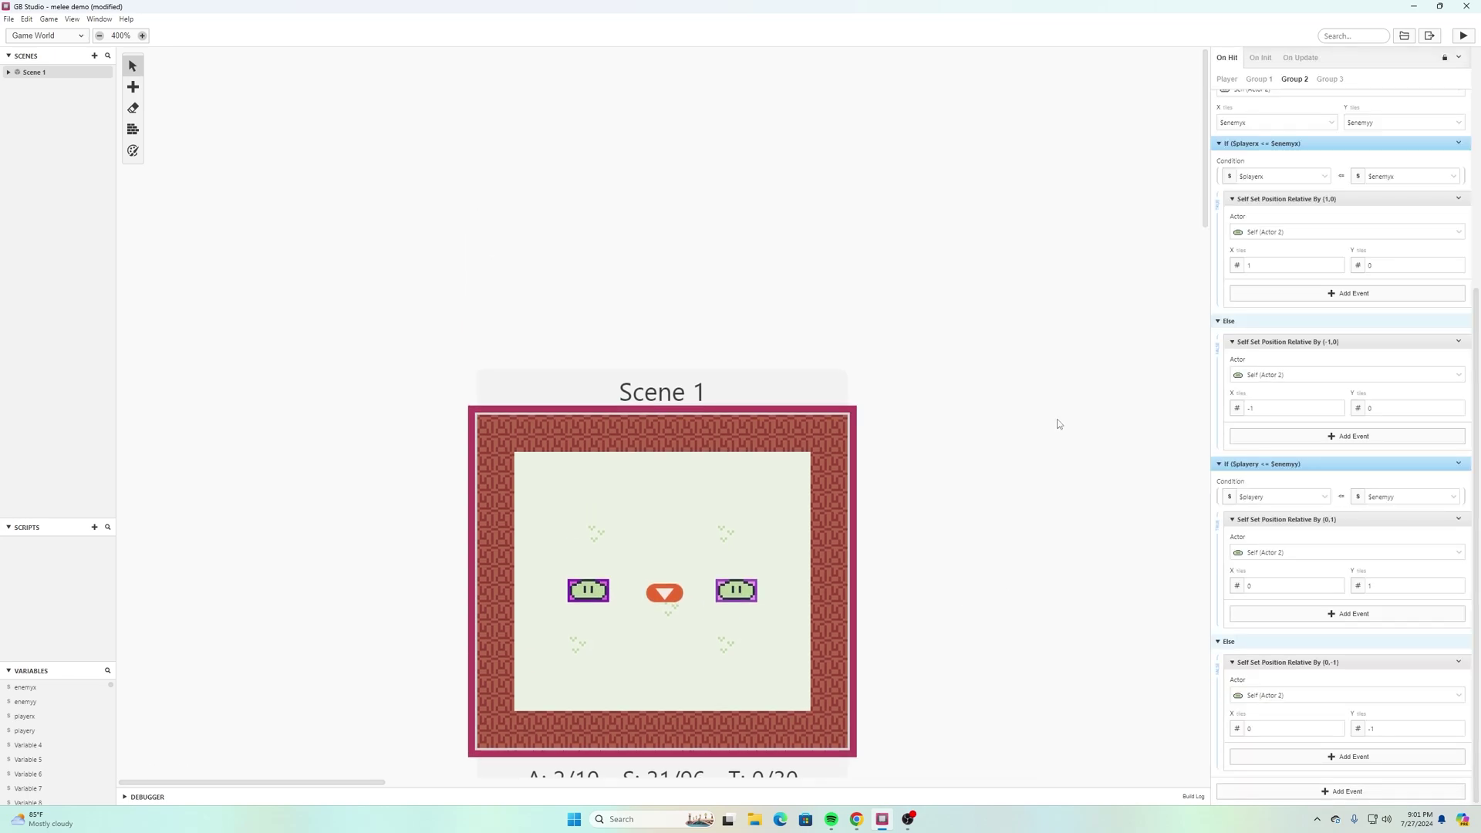
{"action": "scroll", "coordinate": [1112, 401], "scroll_direction": "down", "scroll_amount": 2}
{"action": "scroll", "coordinate": [1384, 392], "scroll_direction": "up", "scroll_amount": 5}
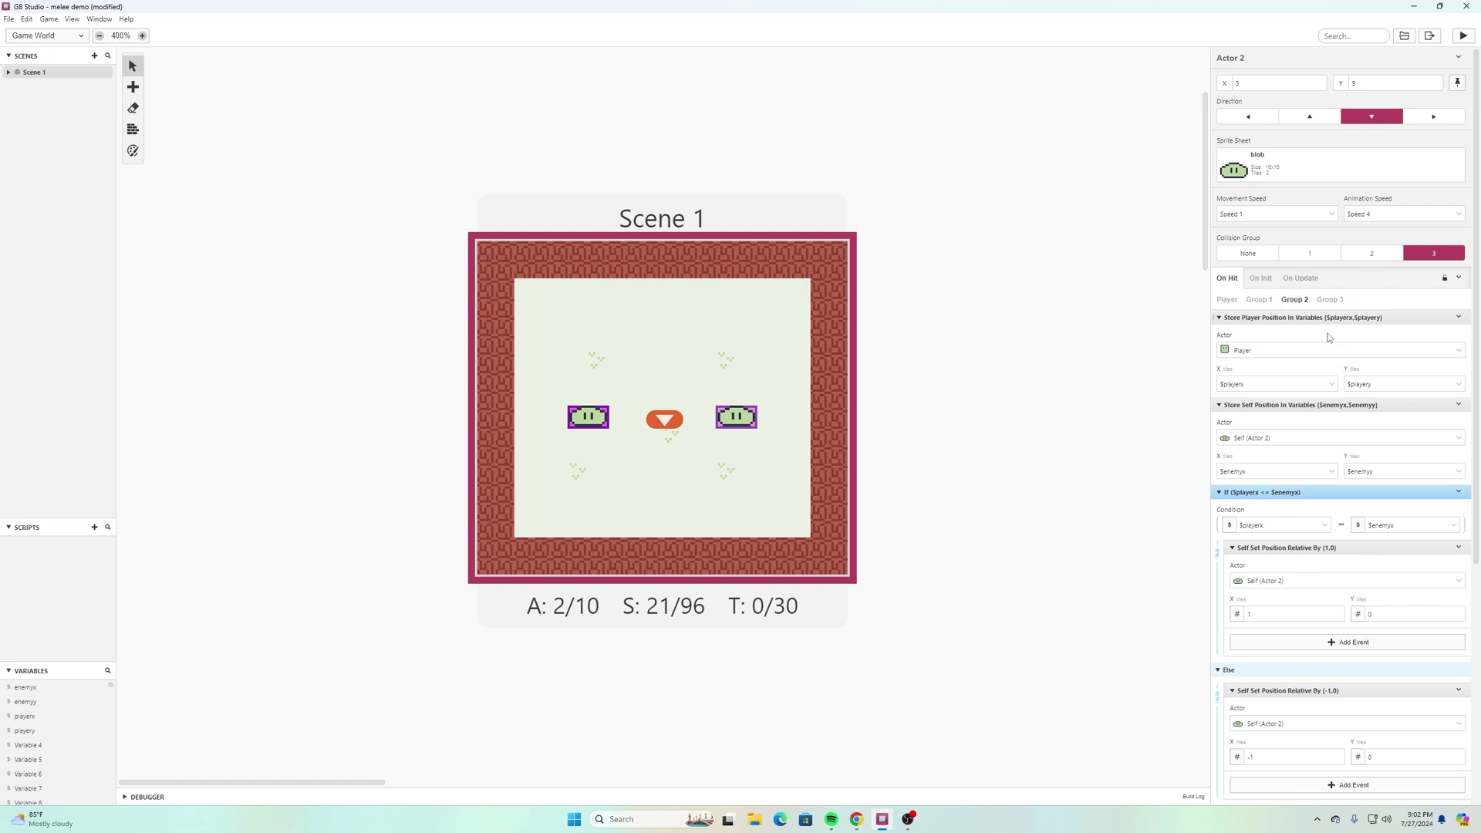
{"action": "left_click", "coordinate": [1330, 386]}
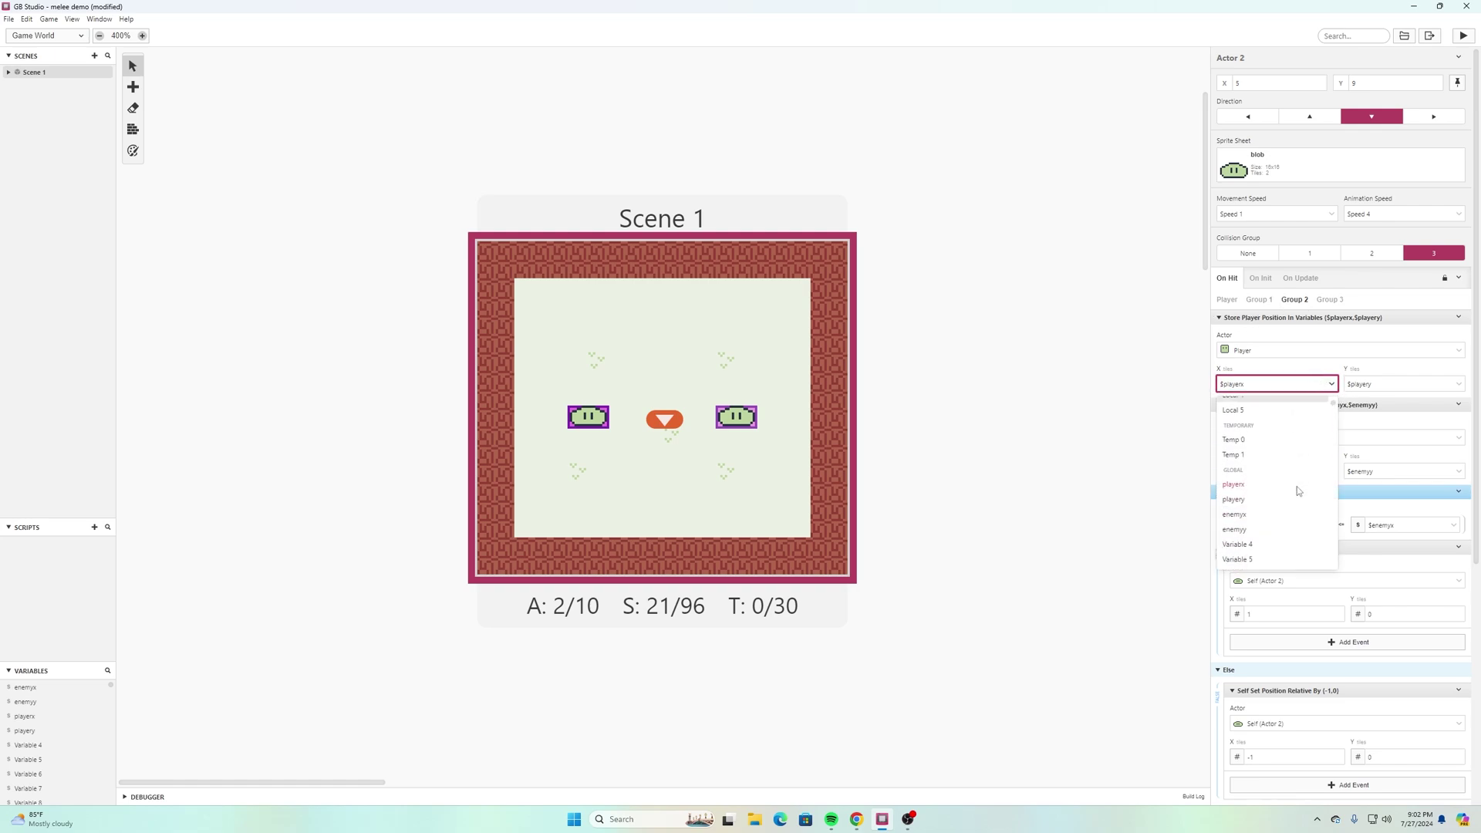
{"action": "scroll", "coordinate": [1288, 483], "scroll_direction": "down", "scroll_amount": 1}
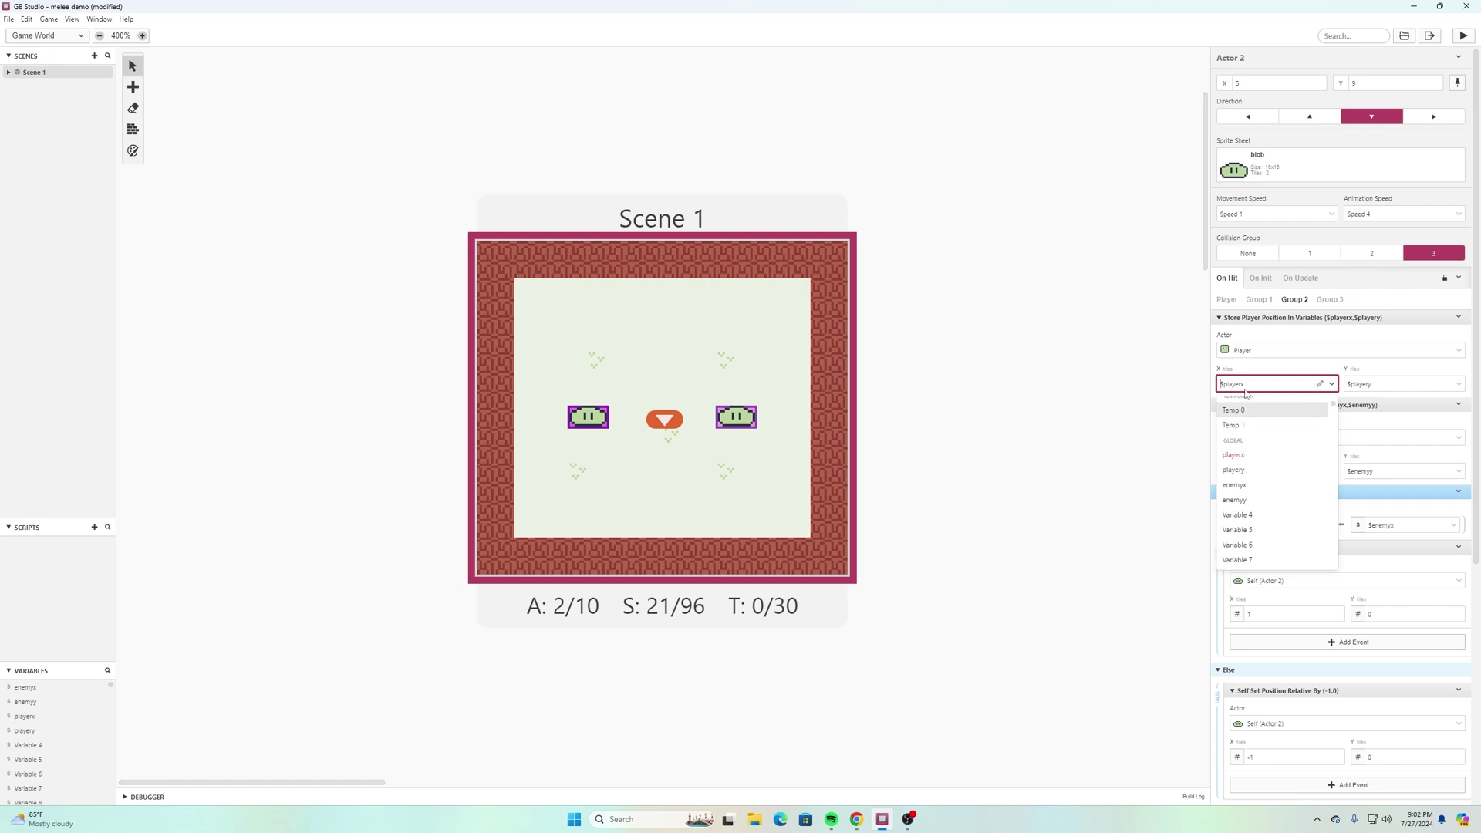
{"action": "left_click", "coordinate": [1081, 298]}
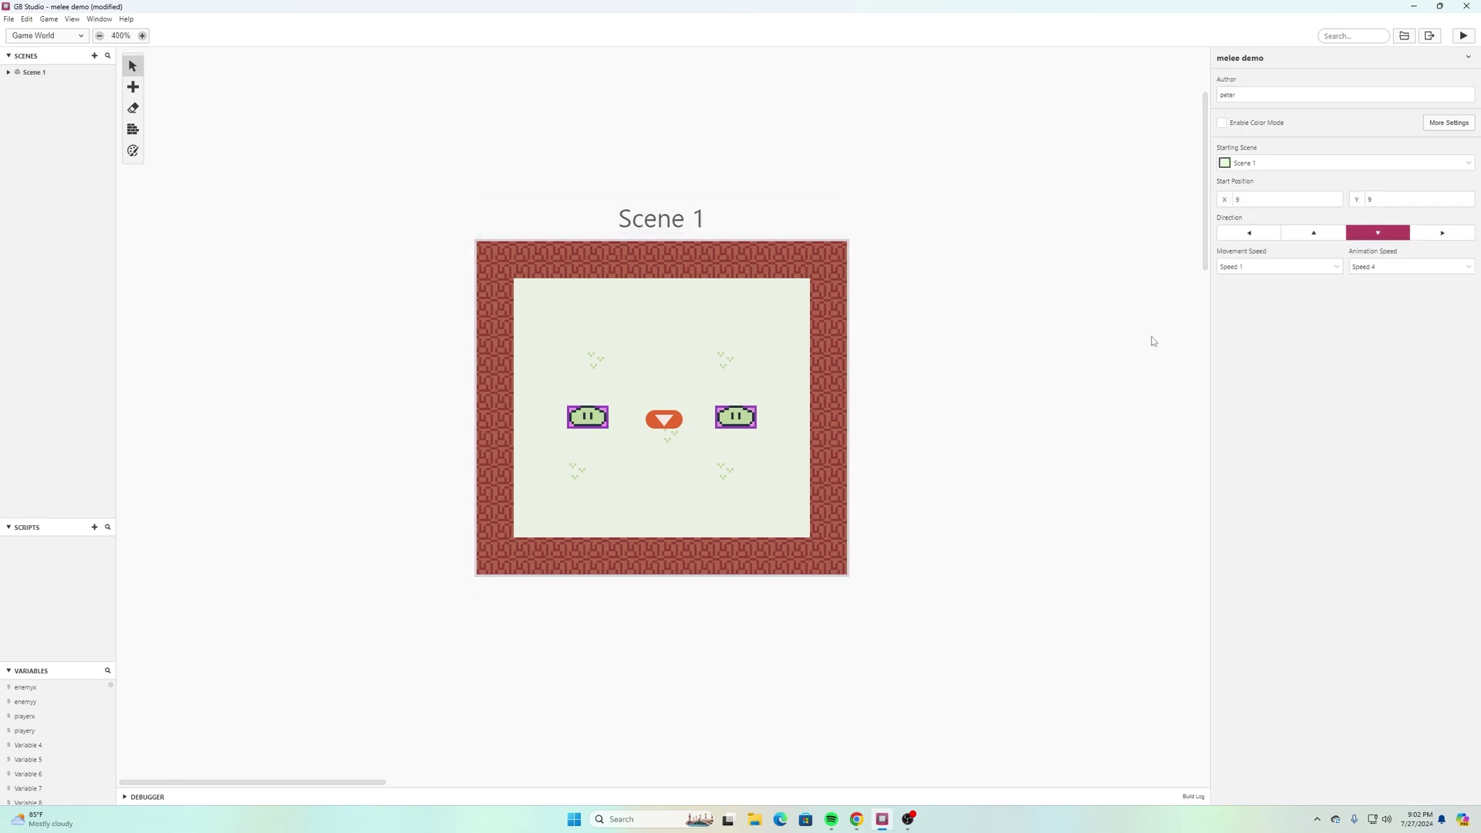
{"action": "left_click", "coordinate": [587, 416]}
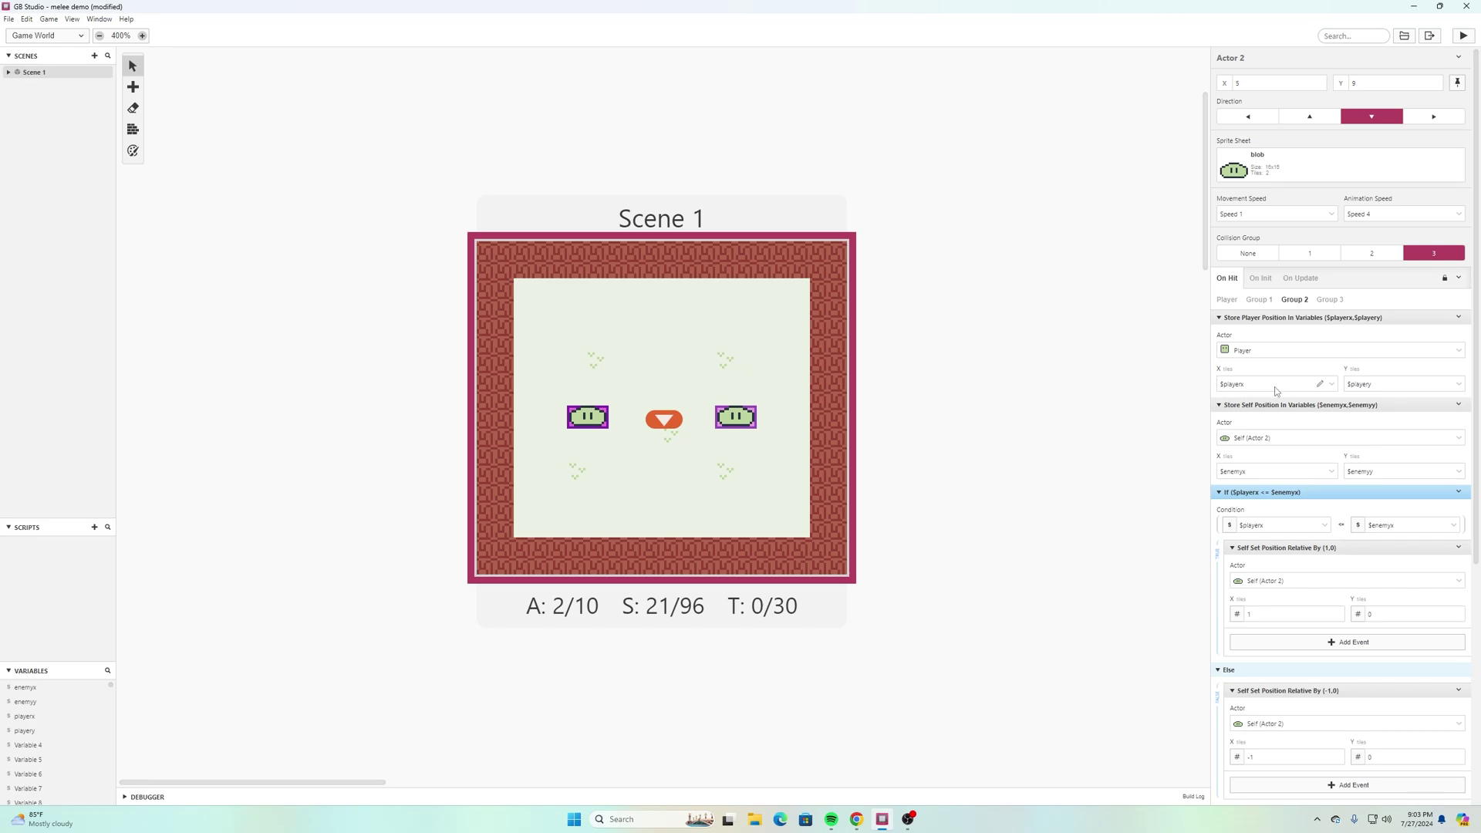
{"action": "scroll", "coordinate": [1312, 491], "scroll_direction": "down", "scroll_amount": 3}
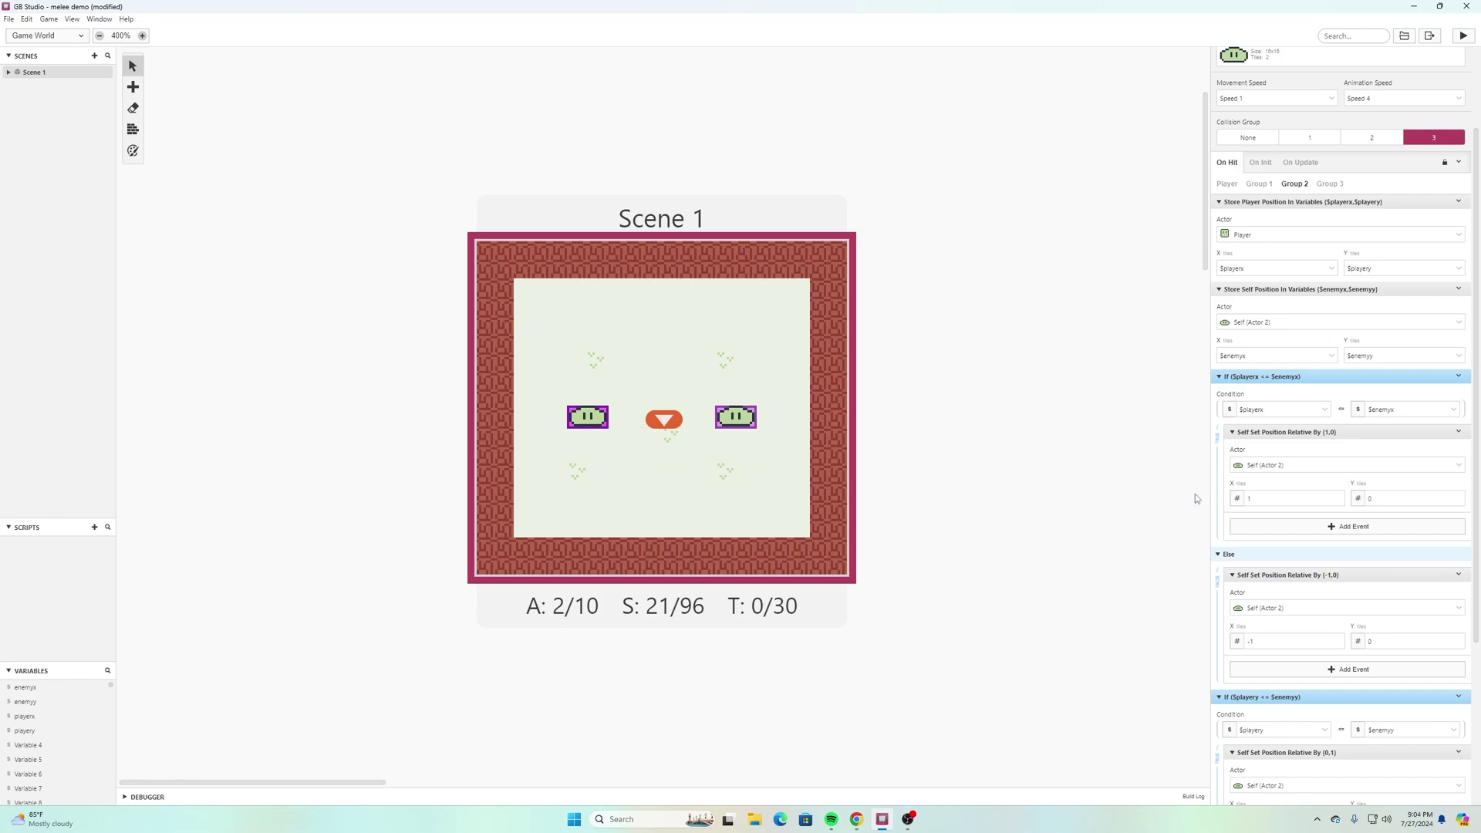
Step: Scroll to the end of Actor 2's hit script to see the Else branch moving it (0, −1)
{"action": "scroll", "coordinate": [1258, 511], "scroll_direction": "down", "scroll_amount": 1}
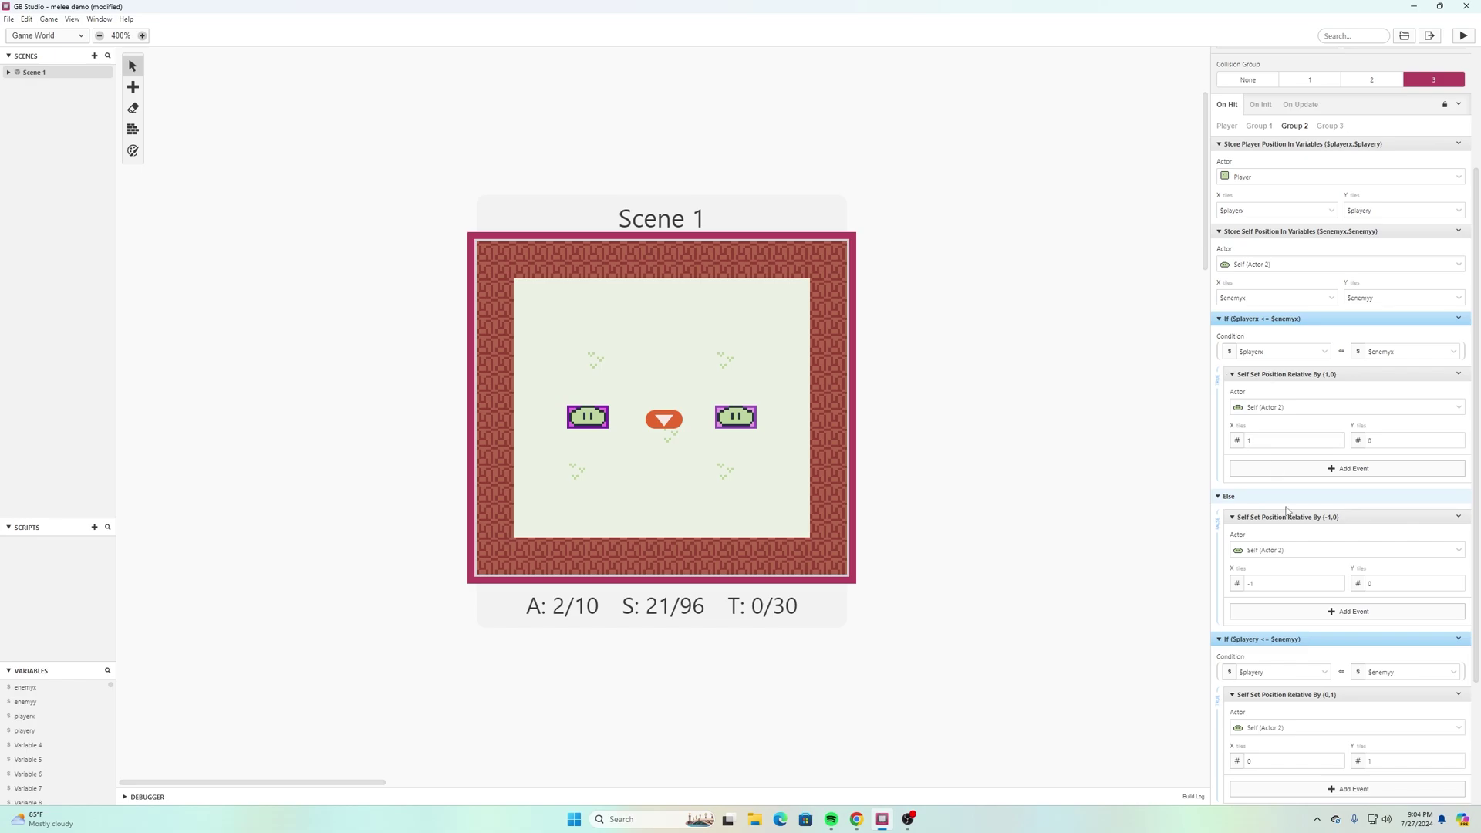
{"action": "scroll", "coordinate": [1287, 511], "scroll_direction": "down", "scroll_amount": 3}
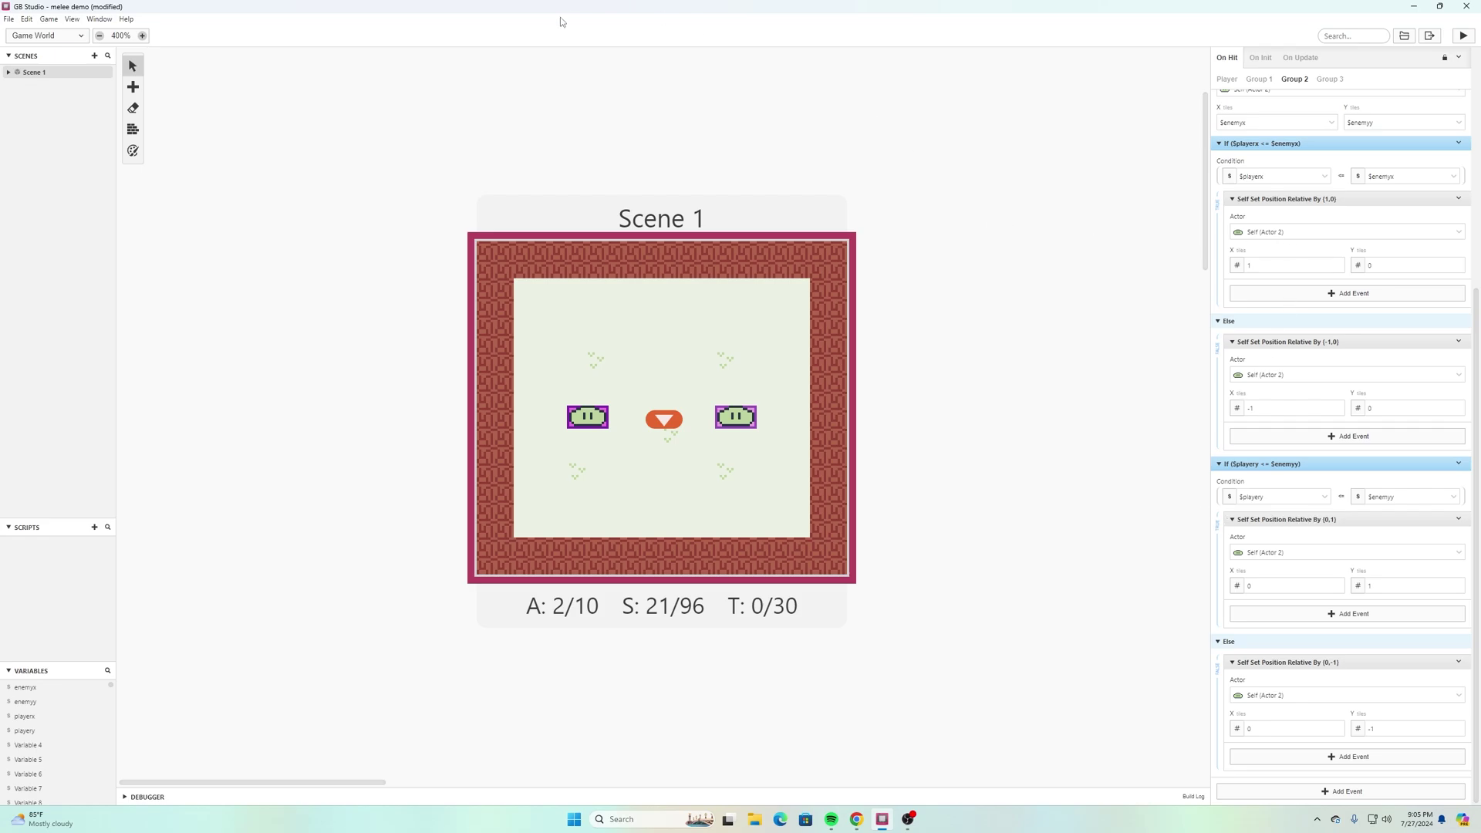
Step: Save the project and launch a play-test of the game
{"action": "left_click", "coordinate": [9, 20]}
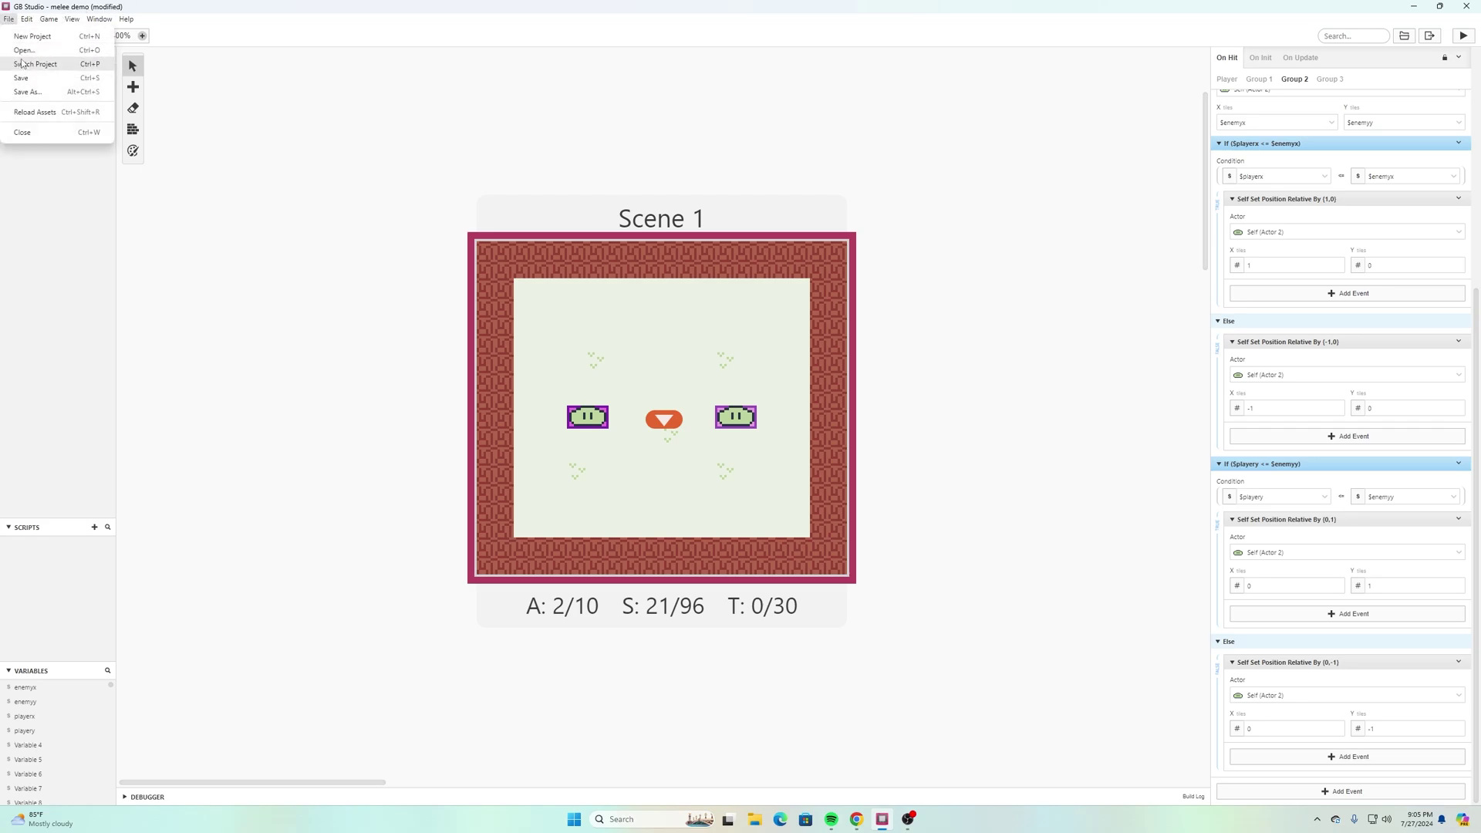
{"action": "left_click", "coordinate": [39, 80]}
{"action": "left_click", "coordinate": [1463, 36]}
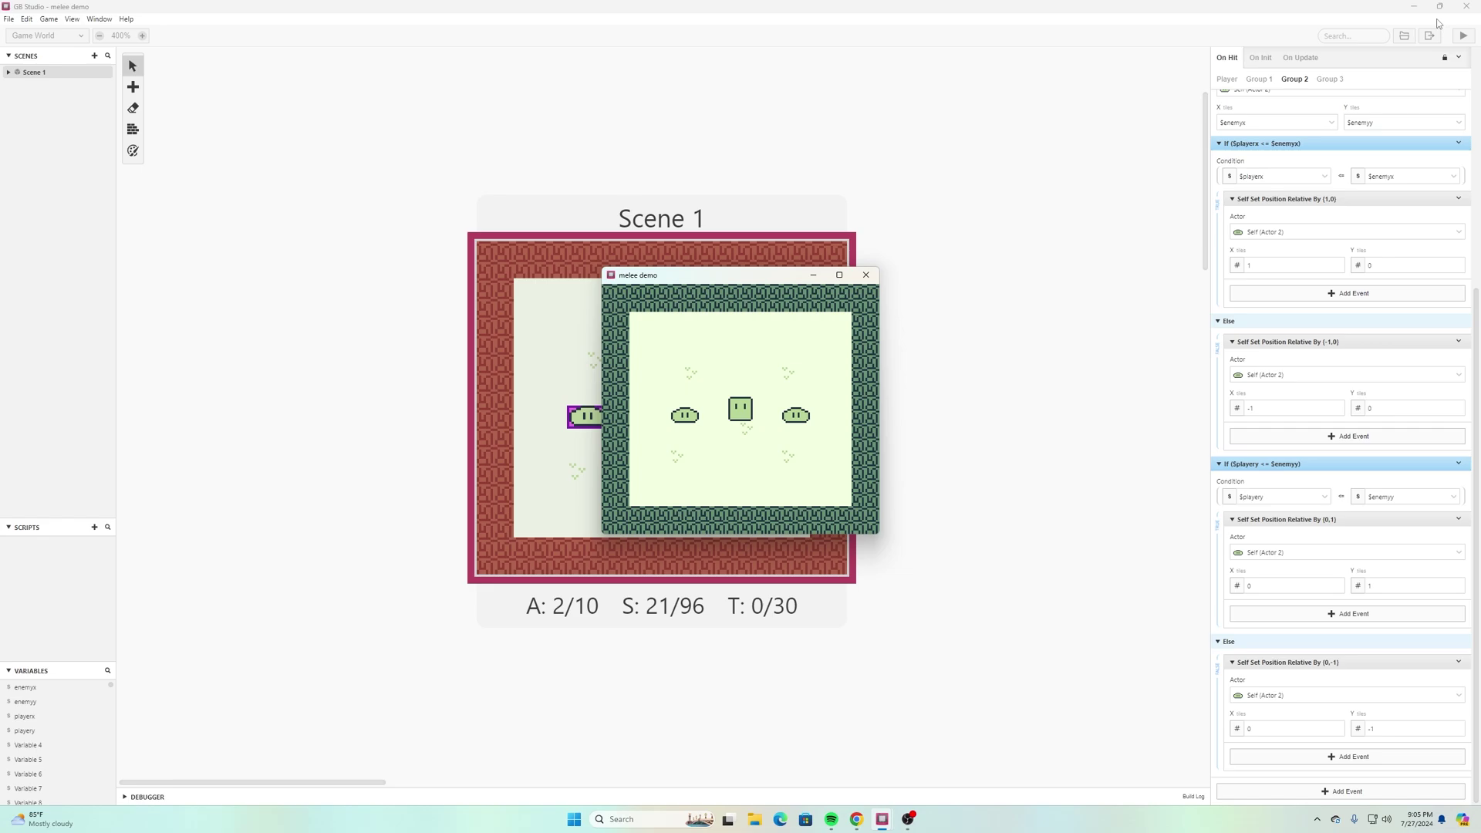
Step: Move around the arena slashing right, left, up and down at the blobs
{"action": "key", "text": "Up"}
{"action": "key", "text": "Right"}
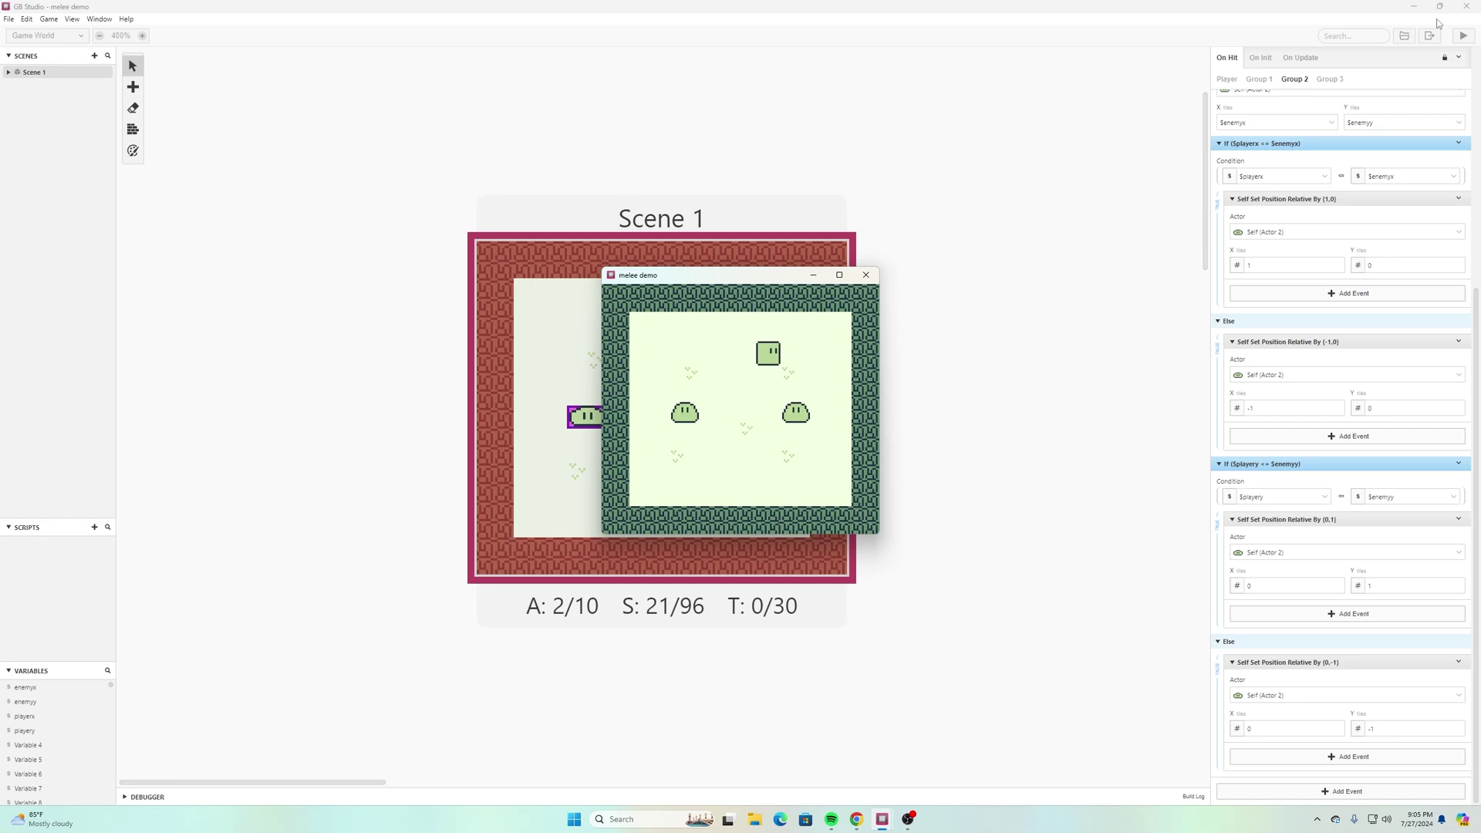
{"action": "key", "text": "z"}
{"action": "key", "text": "z"}
{"action": "key", "text": "z"}
{"action": "key", "text": "z"}
{"action": "key", "text": "Left"}
{"action": "key", "text": "z"}
{"action": "key", "text": "z"}
{"action": "key", "text": "Up"}
{"action": "key", "text": "z"}
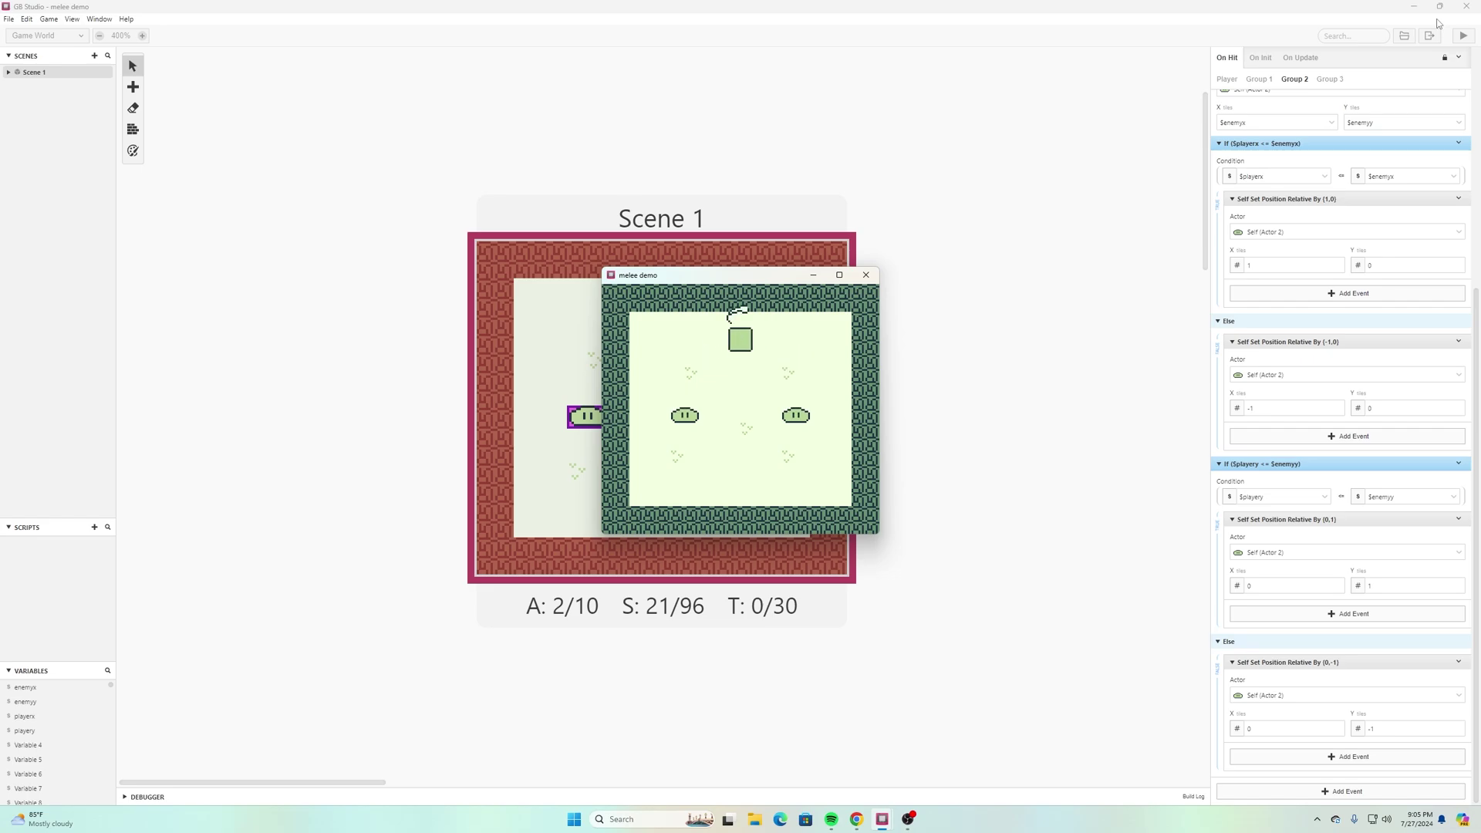
{"action": "key", "text": "Down"}
{"action": "key", "text": "z"}
{"action": "key", "text": "Up"}
{"action": "key", "text": "Down"}
{"action": "key", "text": "Right"}
{"action": "key", "text": "z"}
{"action": "key", "text": "Left"}
{"action": "key", "text": "Up"}
{"action": "key", "text": "Down"}
{"action": "key", "text": "Down"}
{"action": "key", "text": "Right"}
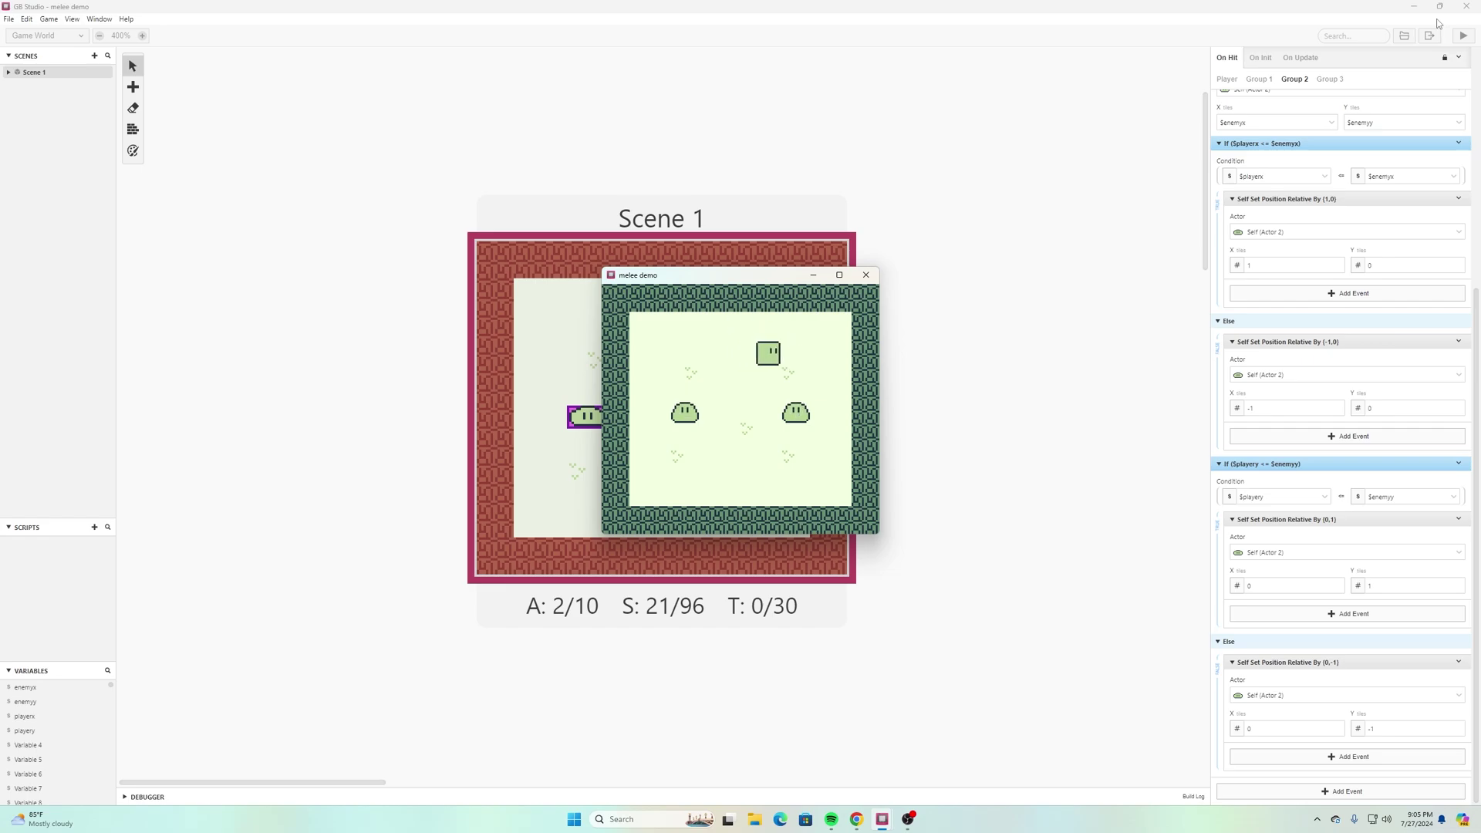
{"action": "key", "text": "Down"}
{"action": "key", "text": "Left"}
{"action": "key", "text": "Down"}
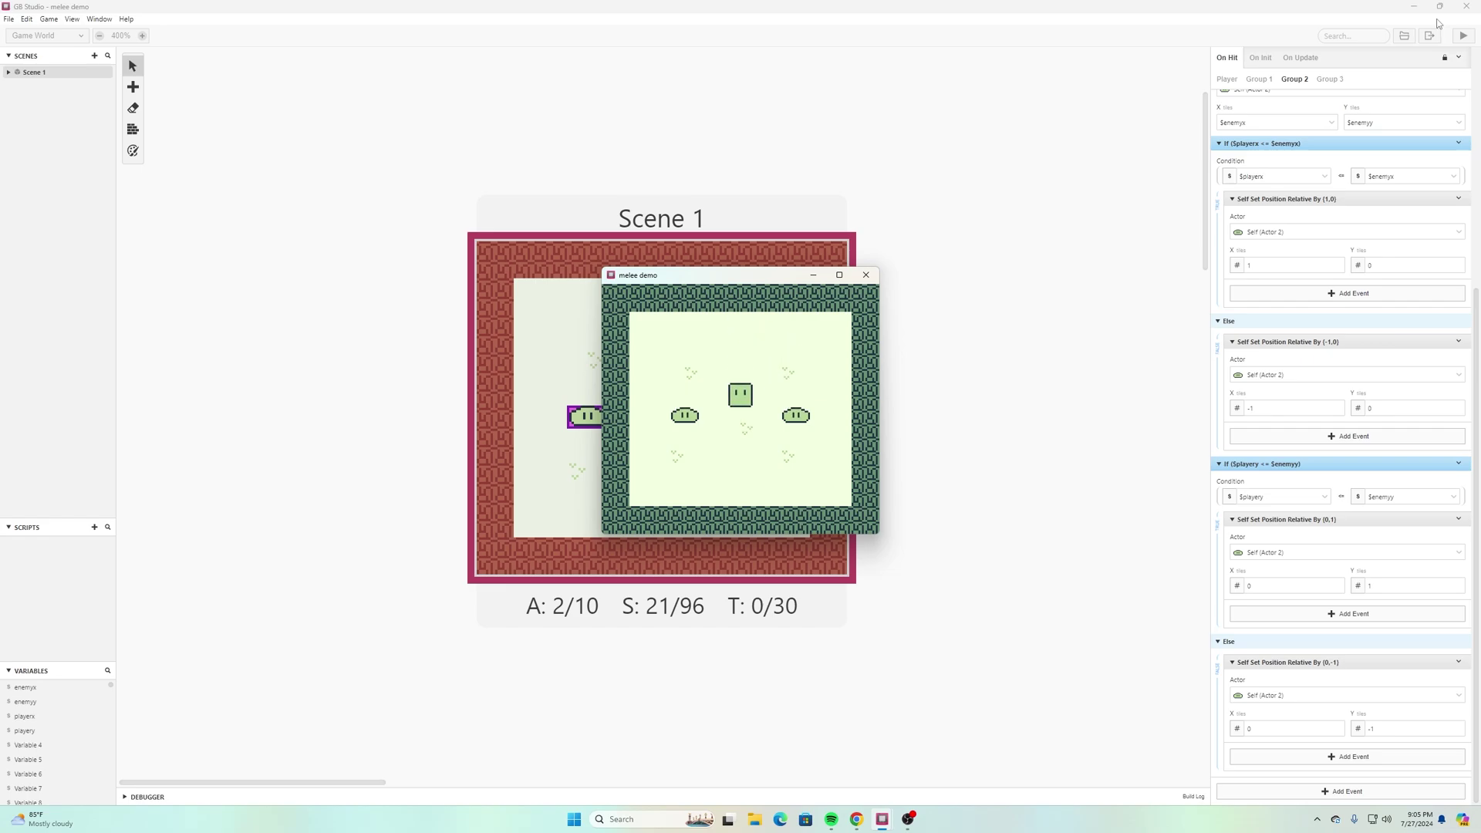
{"action": "key", "text": "Up"}
{"action": "key", "text": "Right"}
{"action": "key", "text": "Down"}
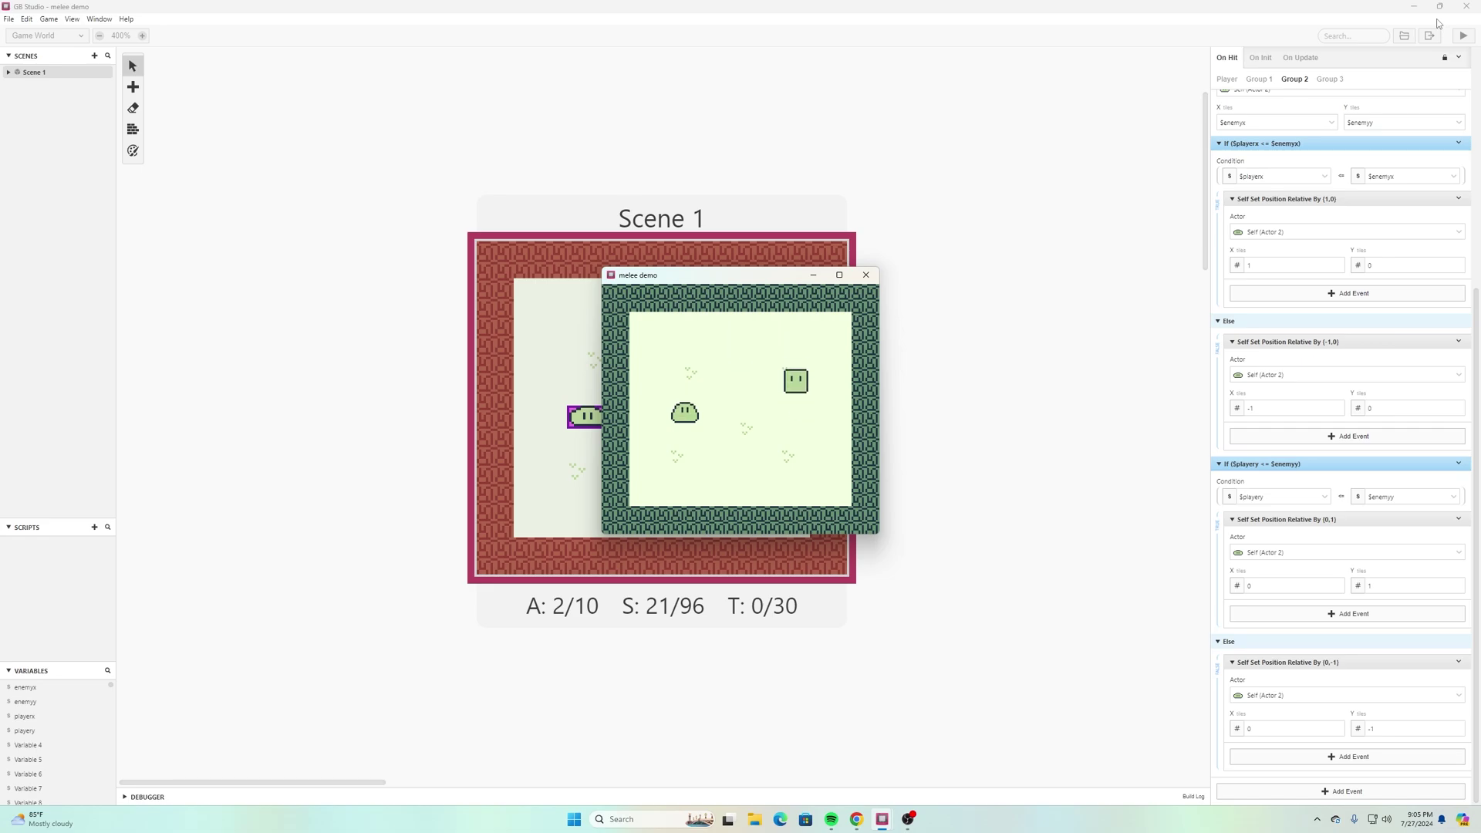
{"action": "key", "text": "Down"}
{"action": "key", "text": "Left"}
{"action": "key", "text": "Right"}
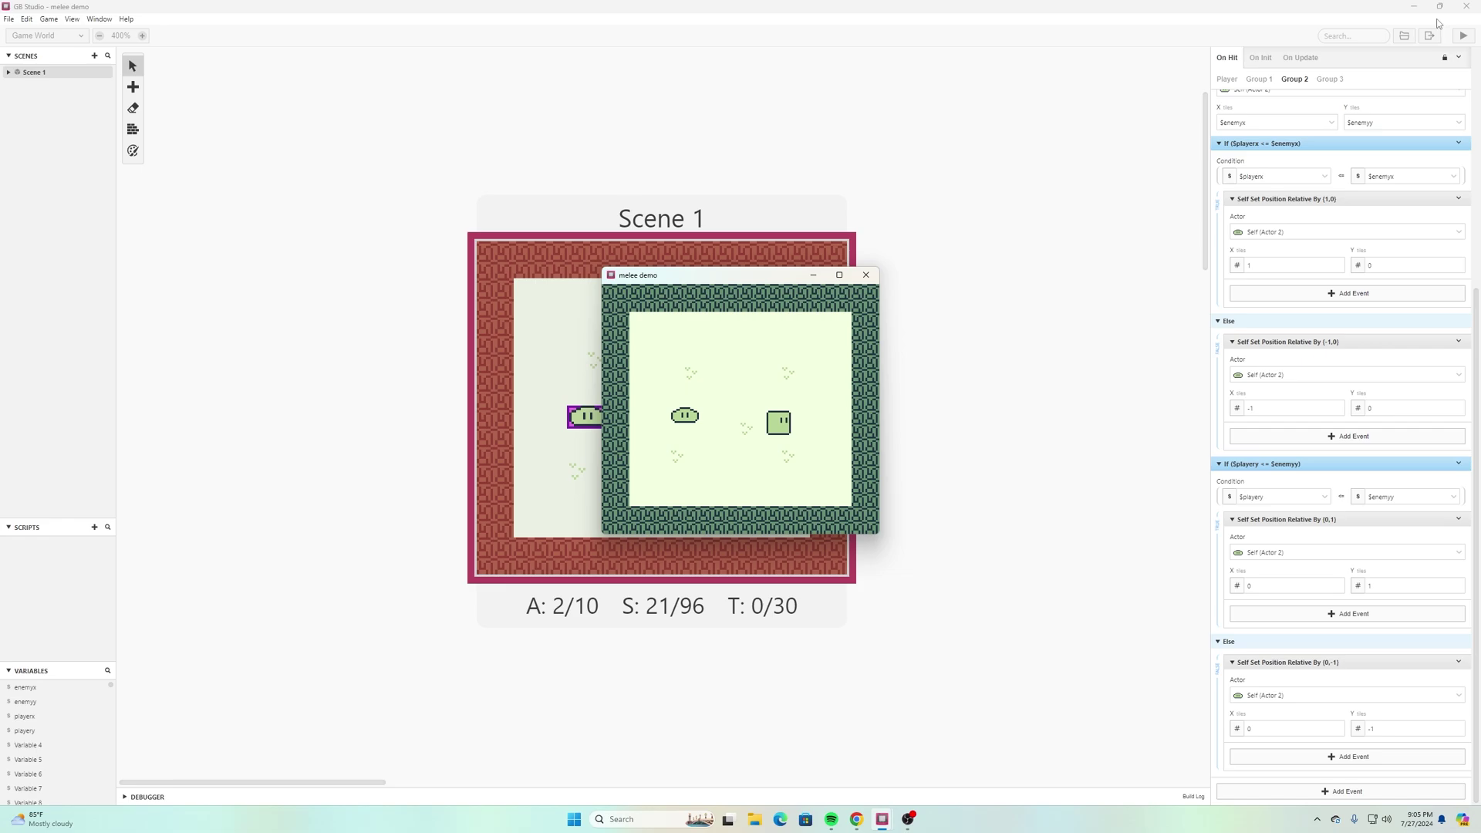
{"action": "key", "text": "Up"}
{"action": "key", "text": "Left"}
{"action": "key", "text": "Left"}
Step: Approach the remaining blob and slash it upward and rightward to knock it back
{"action": "key", "text": "Up"}
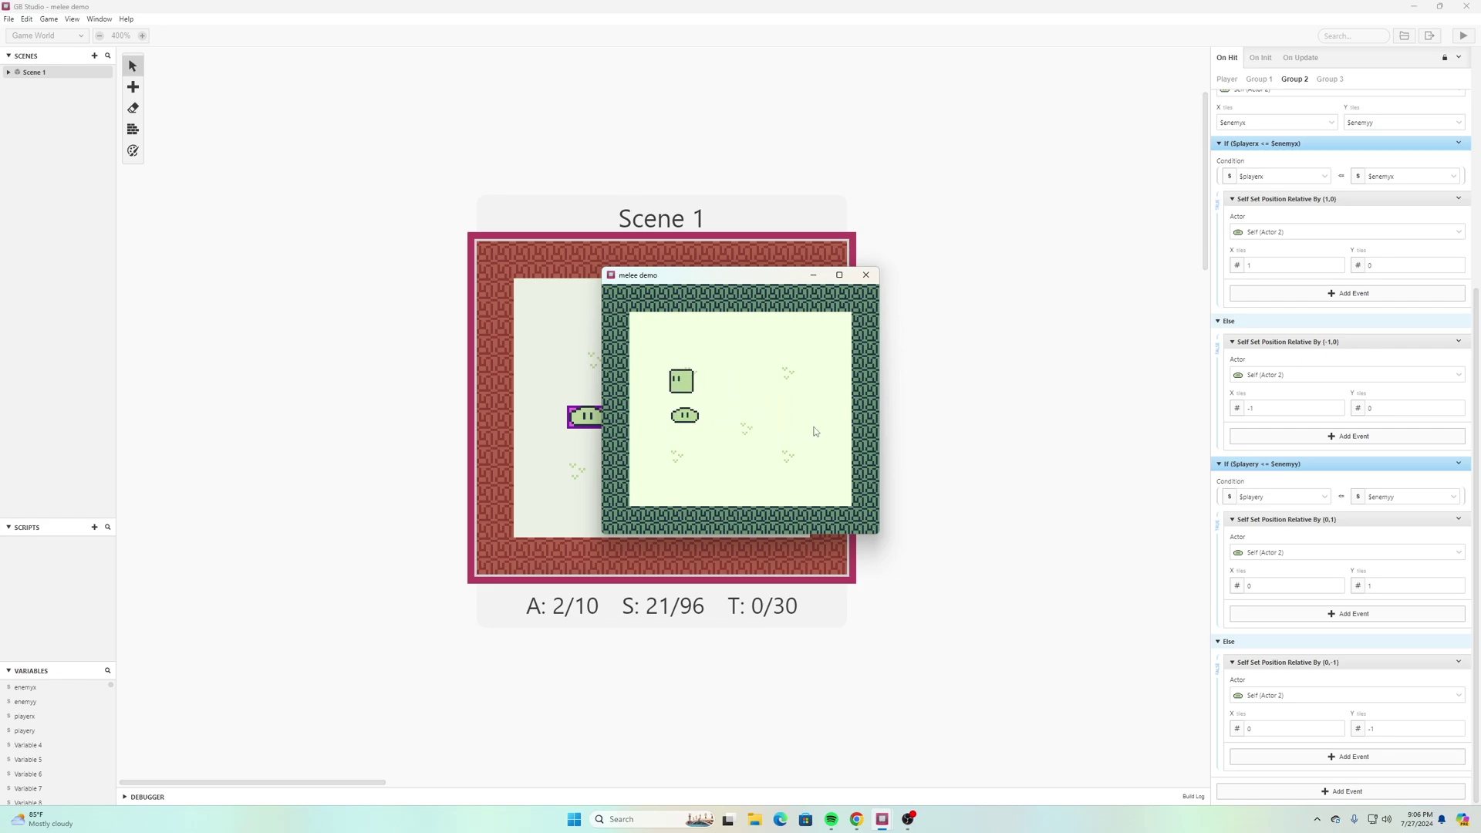
{"action": "key", "text": "Down"}
{"action": "key", "text": "Right"}
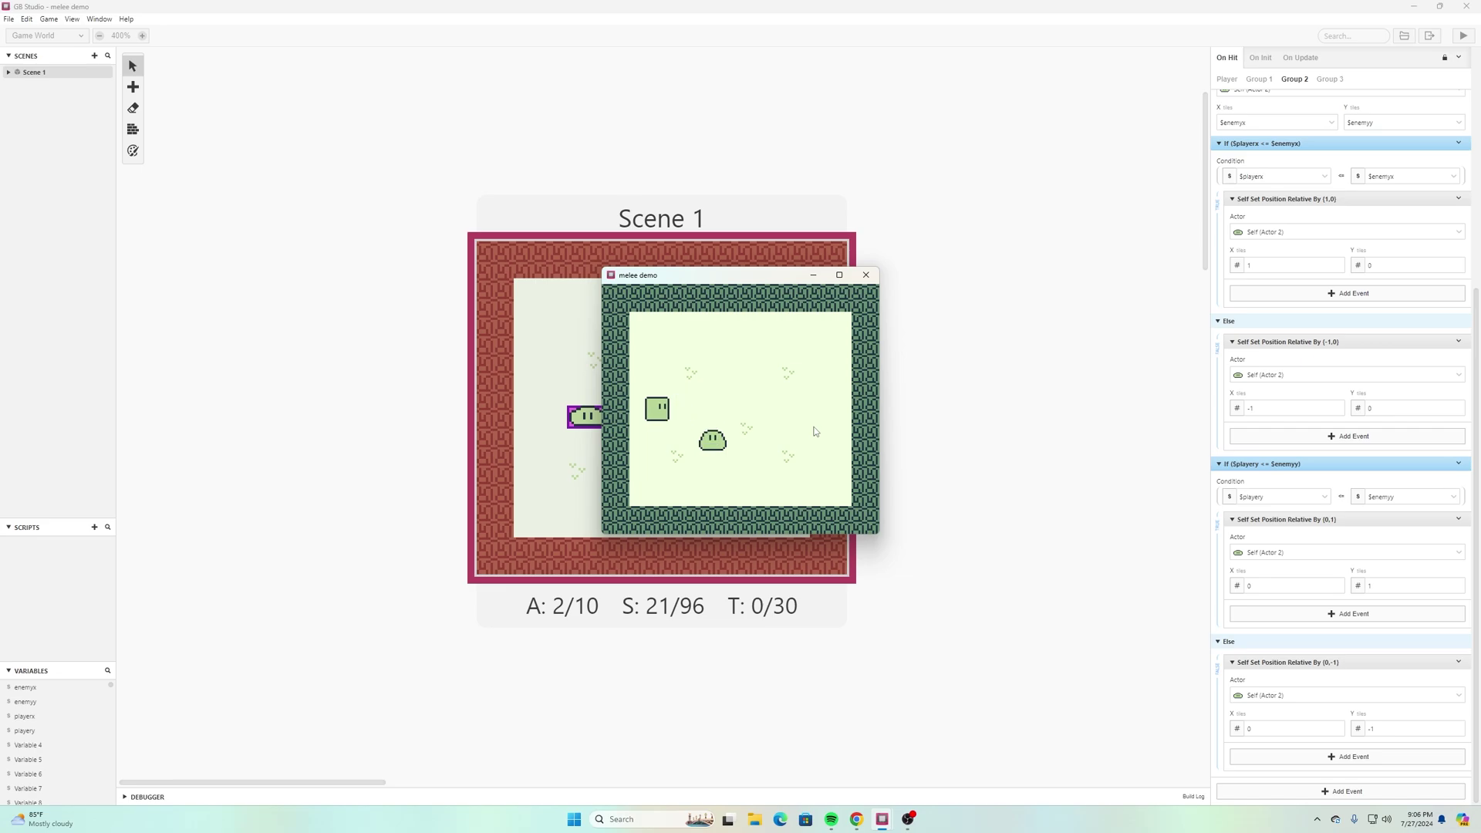
{"action": "key", "text": "Down"}
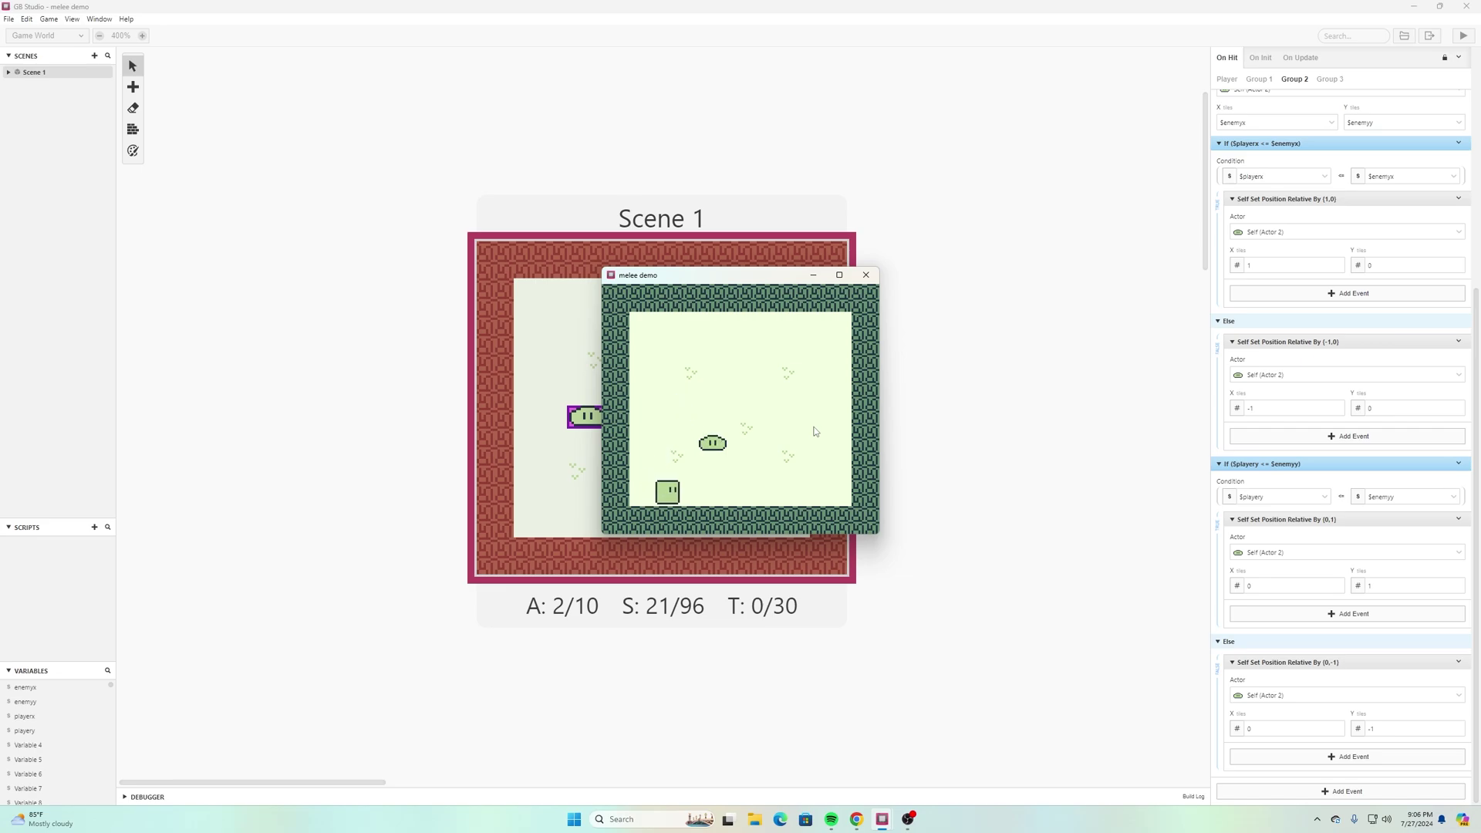
{"action": "key", "text": "Right"}
{"action": "key", "text": "Up"}
{"action": "key", "text": "z"}
{"action": "key", "text": "Left"}
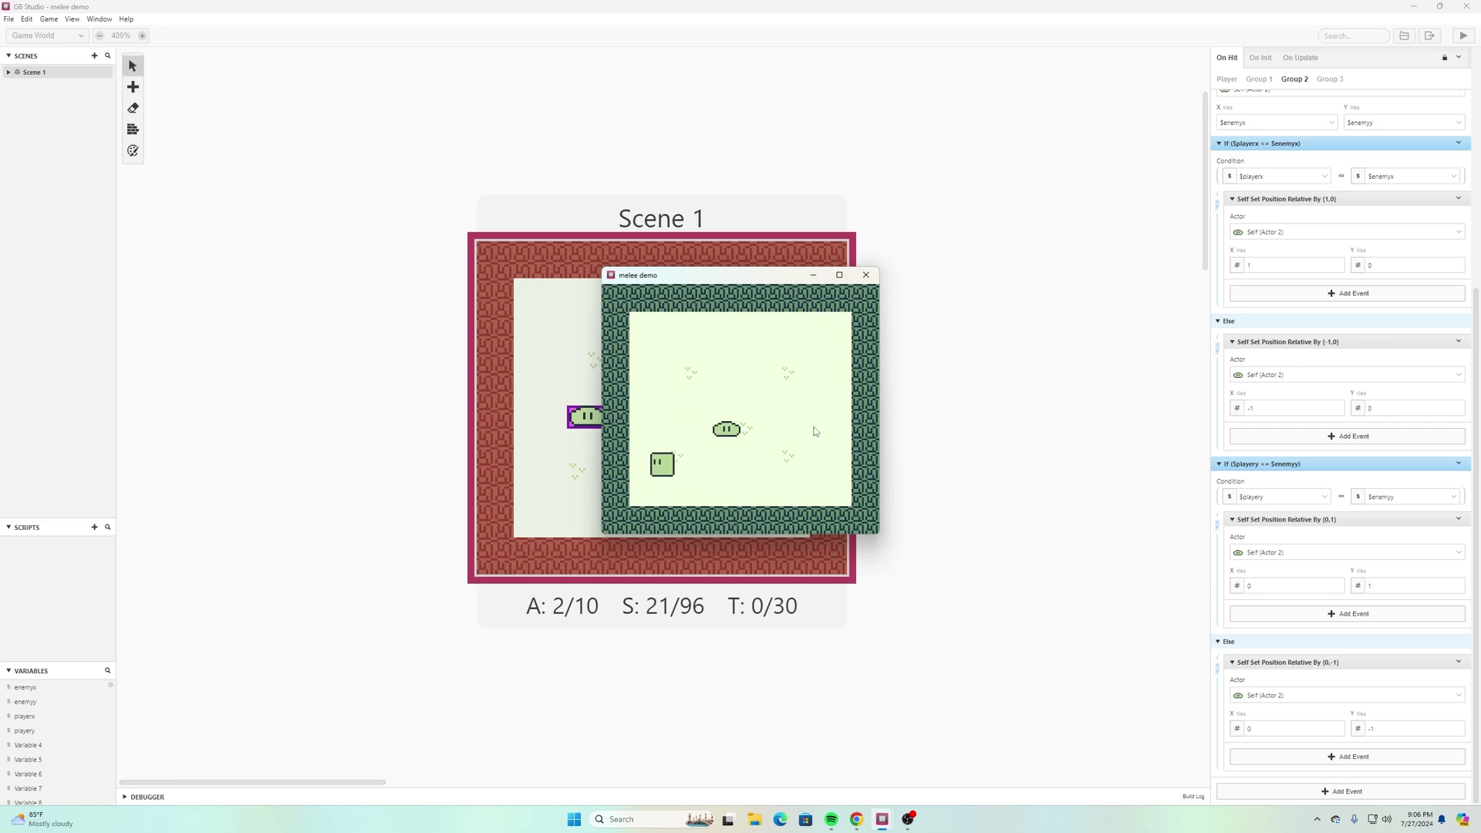
{"action": "key", "text": "Up"}
{"action": "key", "text": "Right"}
{"action": "key", "text": "z"}
{"action": "key", "text": "Right"}
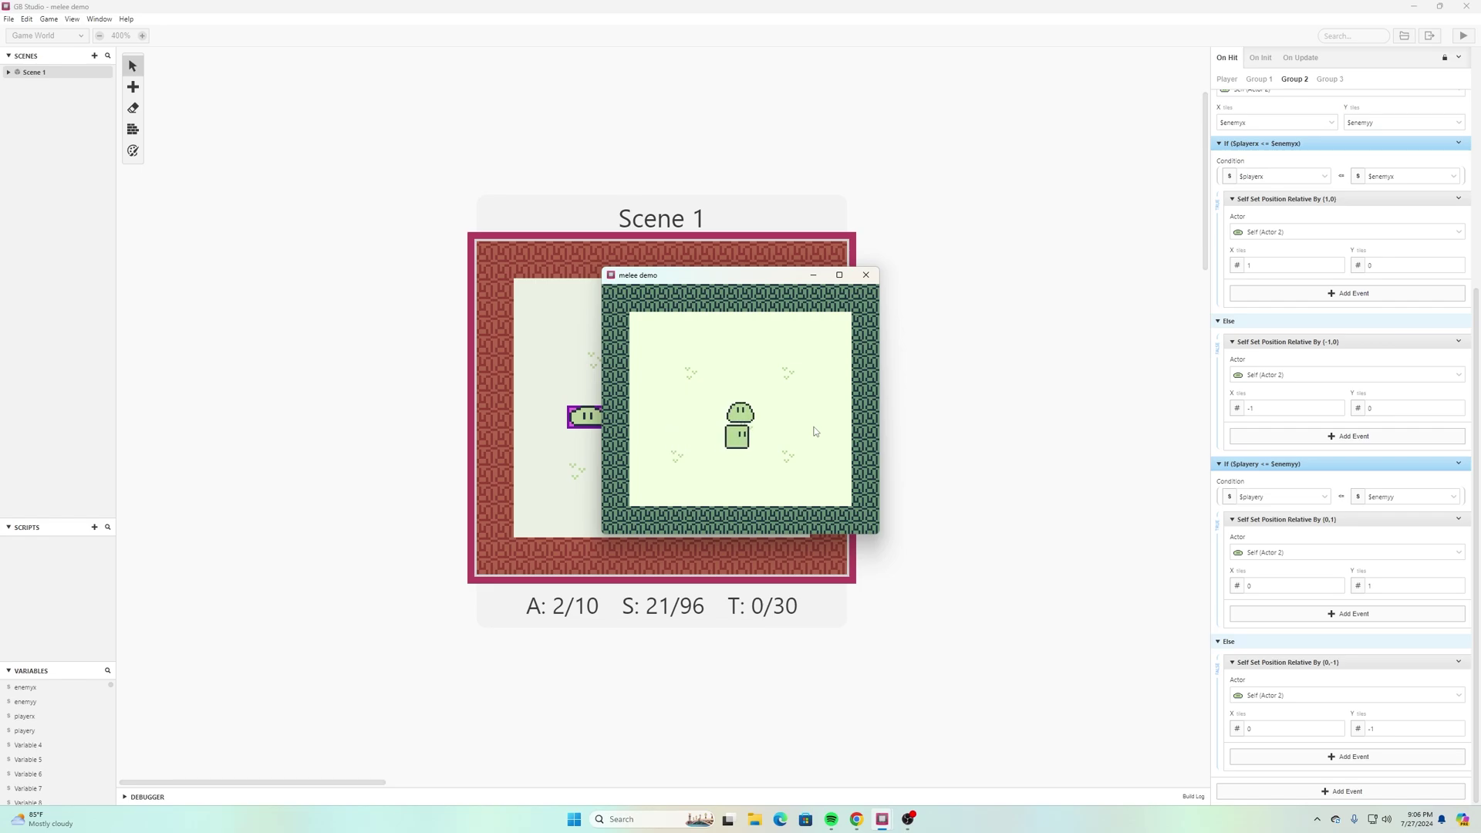
{"action": "key", "text": "Up"}
{"action": "key", "text": "Left"}
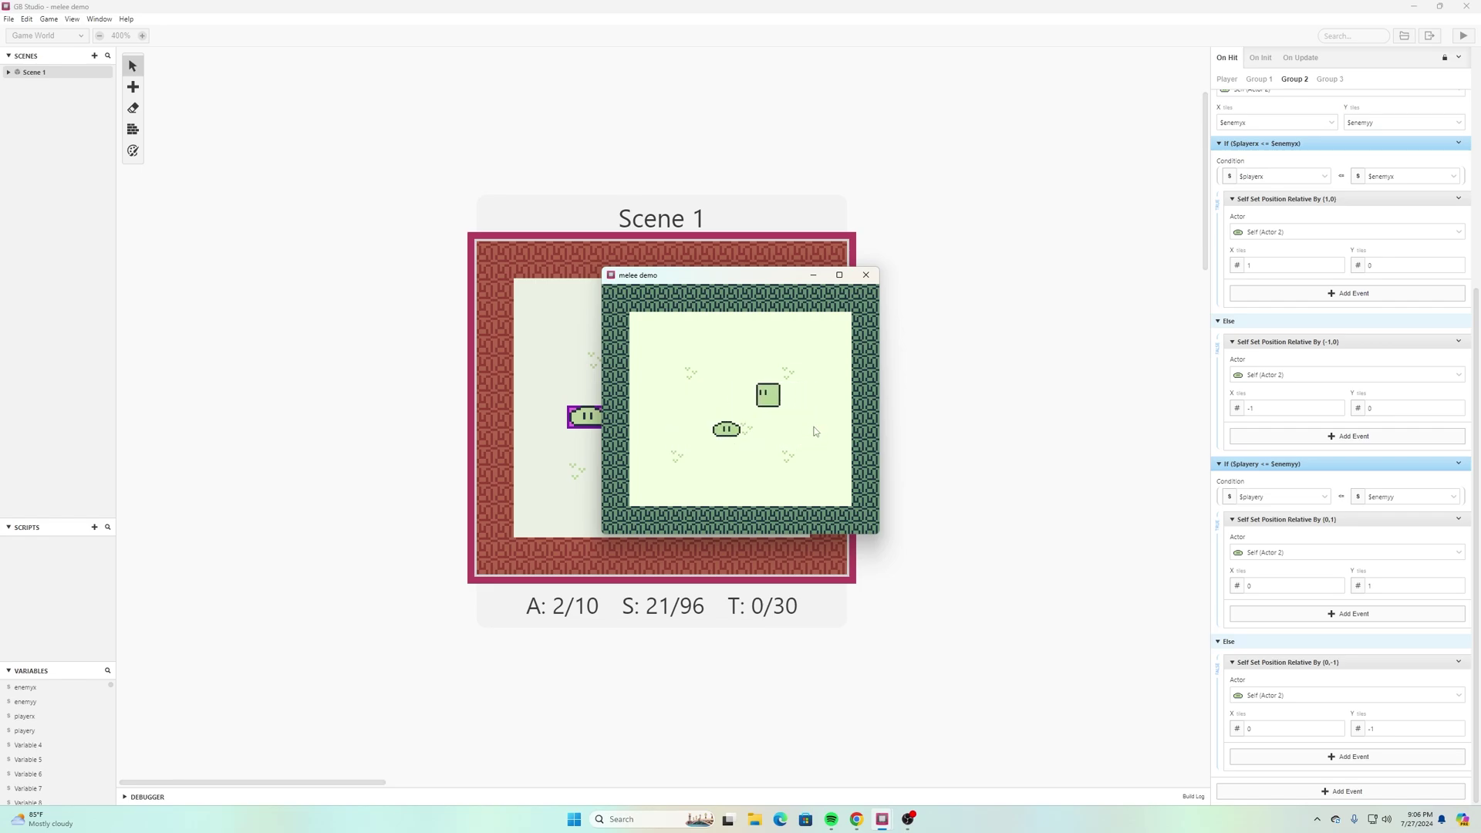
{"action": "key", "text": "Up"}
{"action": "key", "text": "Left"}
{"action": "key", "text": "Down"}
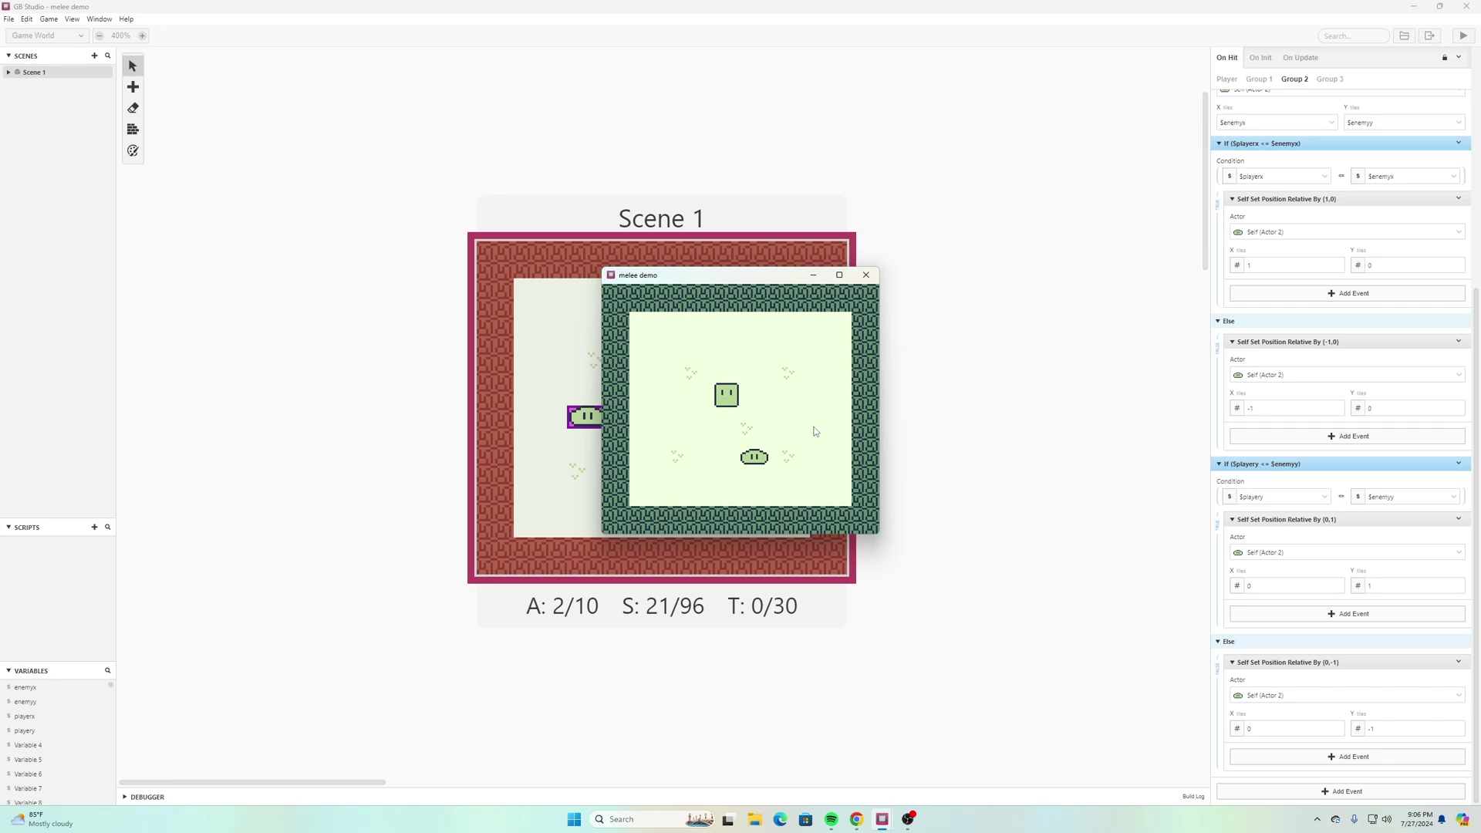
{"action": "key", "text": "Down"}
{"action": "key", "text": "Left"}
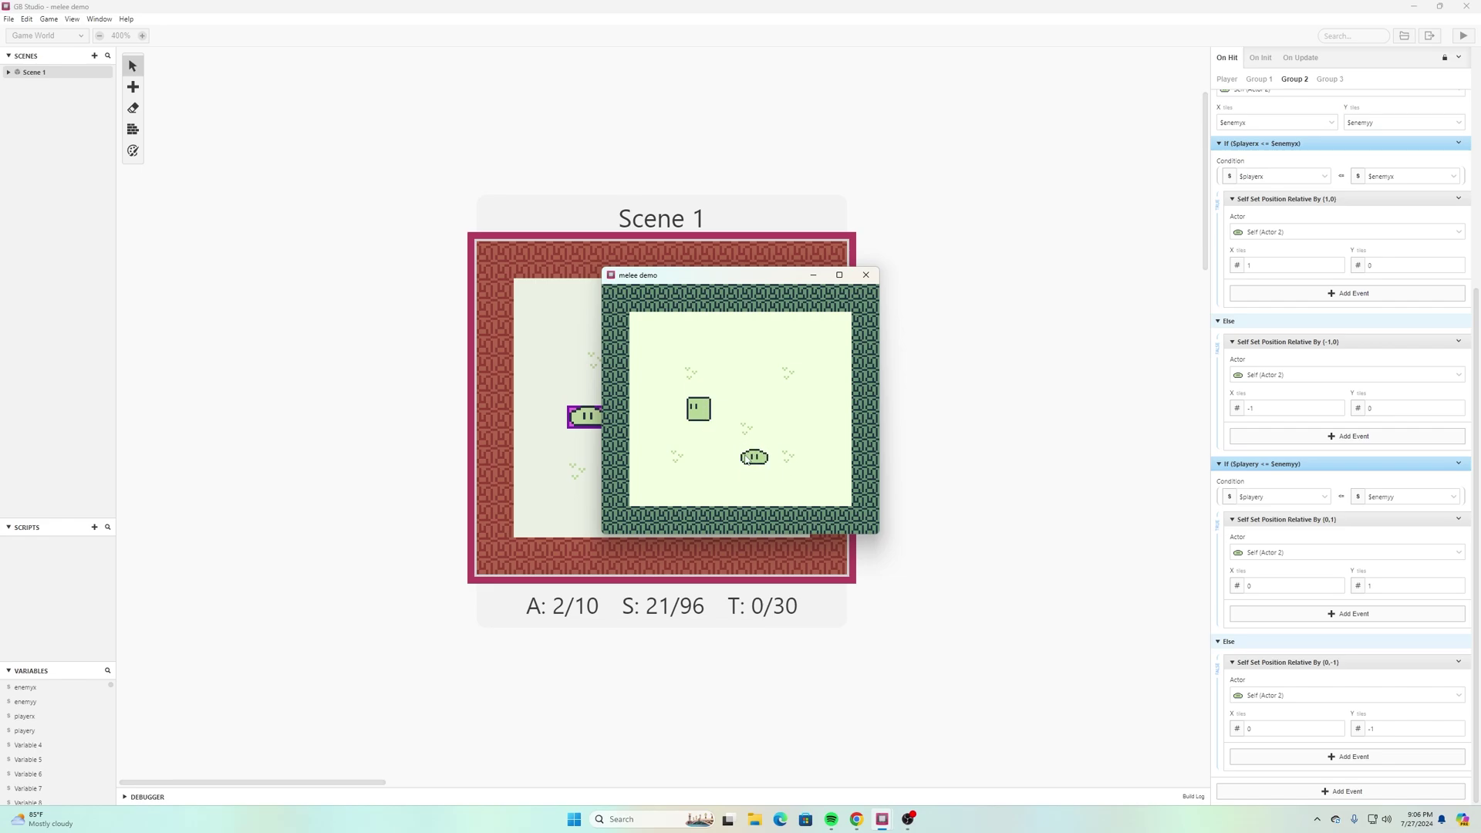
Step: Close the test game and add an Increment Variable by 1 event to the blob's hit script
{"action": "left_click", "coordinate": [866, 280]}
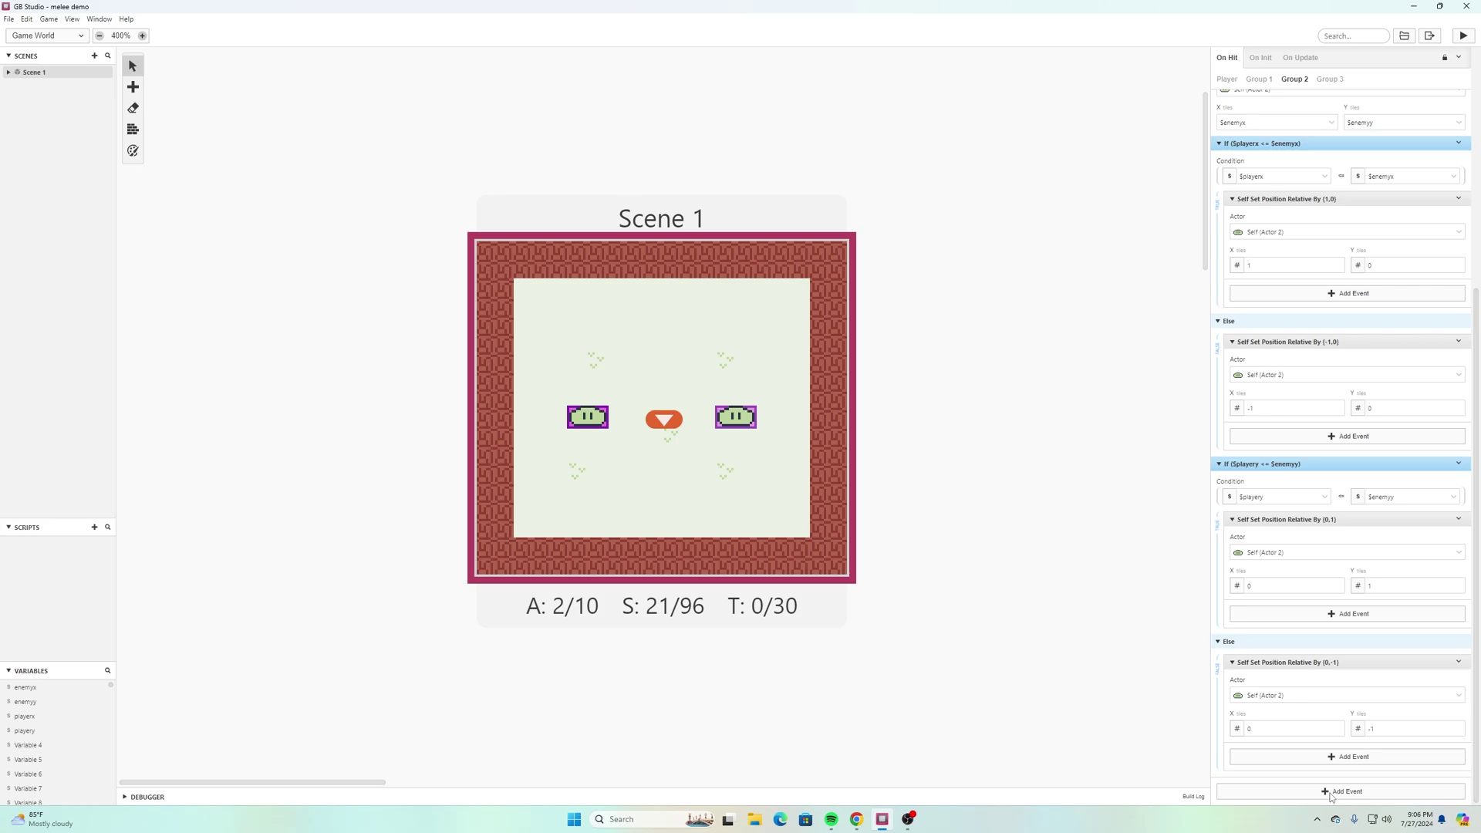
{"action": "left_click", "coordinate": [1322, 795]}
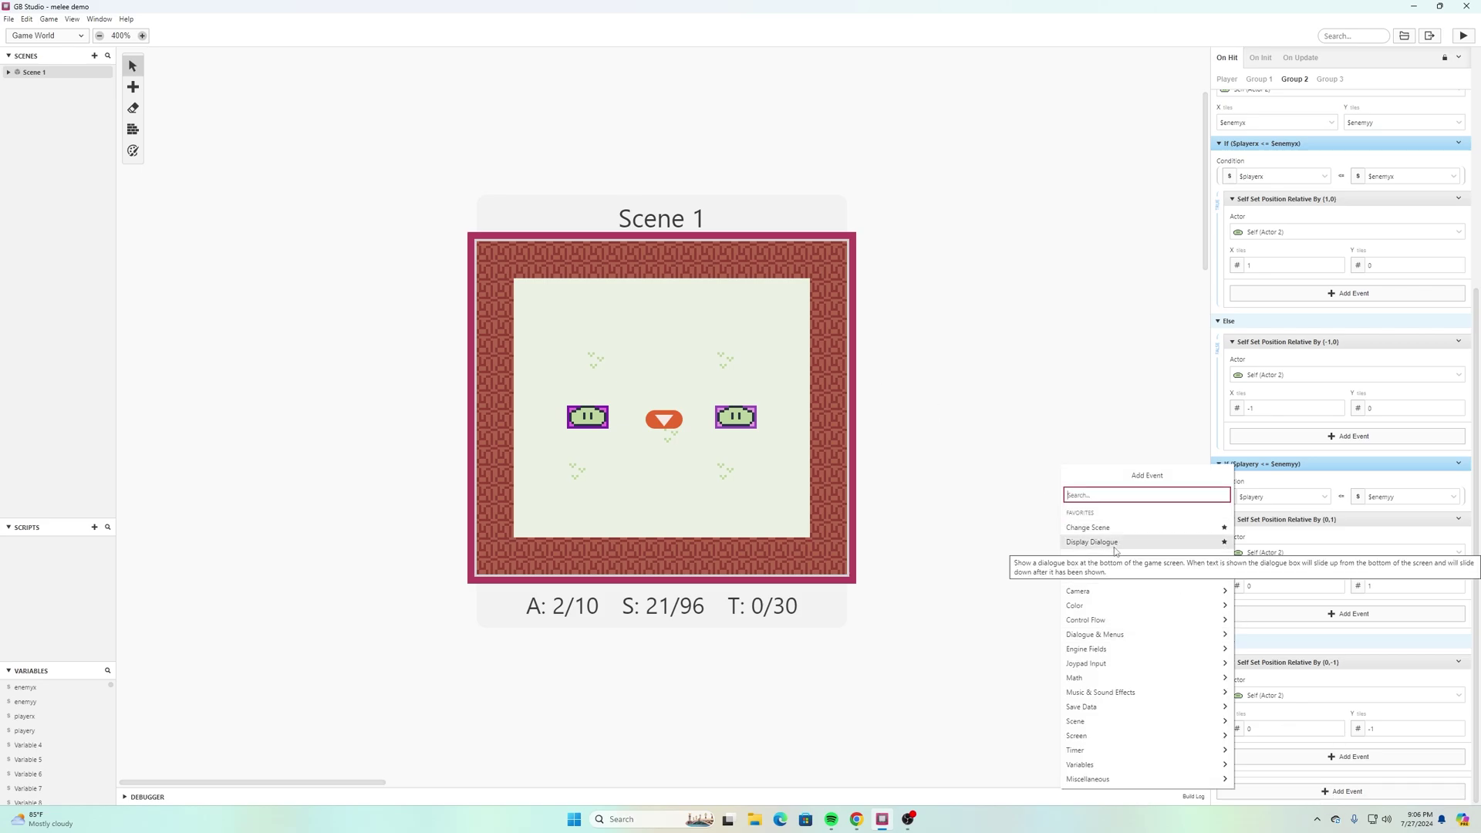
{"action": "type", "text": "increm"}
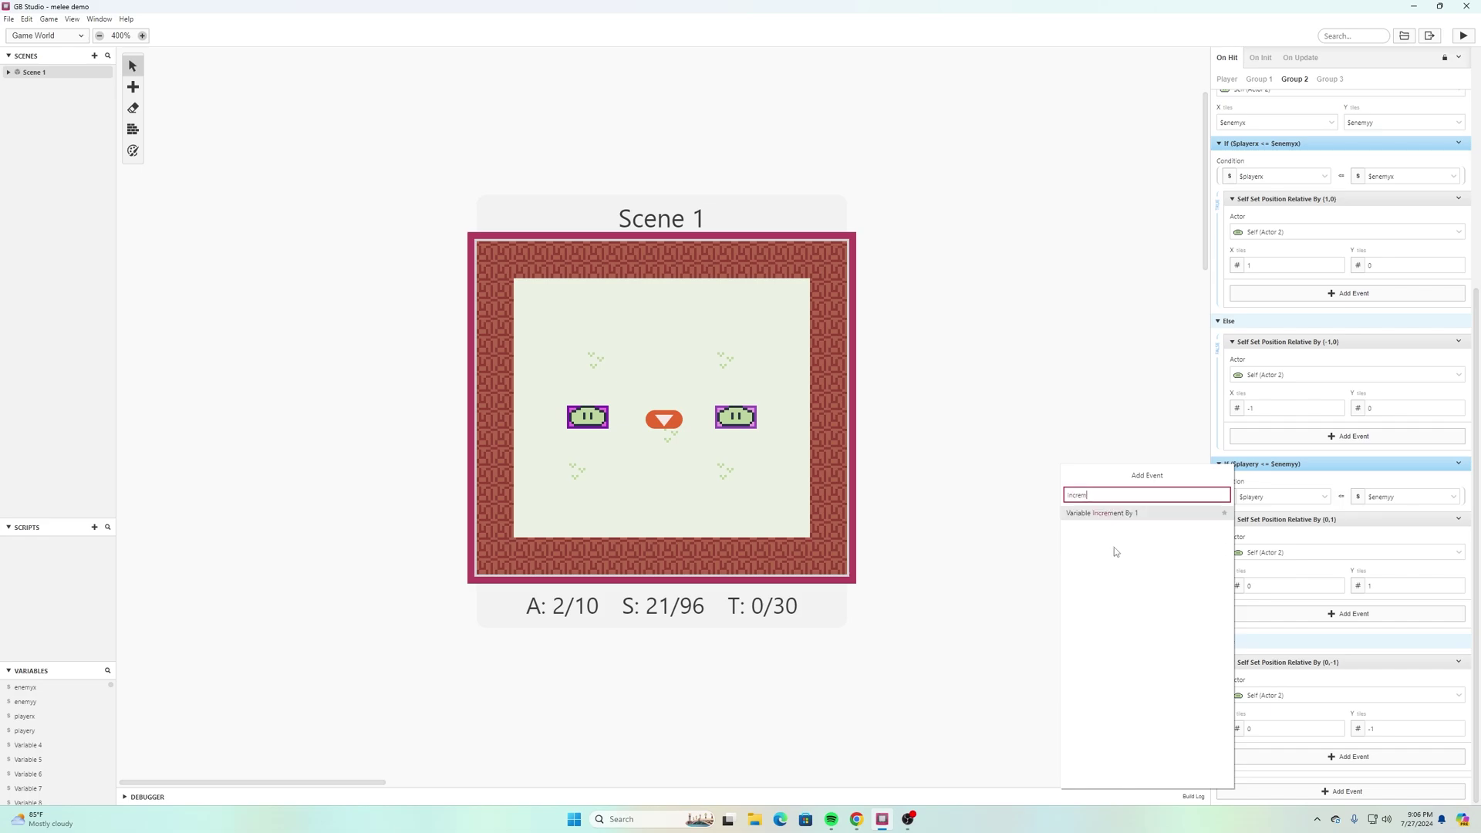
{"action": "type", "text": "en"}
{"action": "left_click", "coordinate": [1087, 513]}
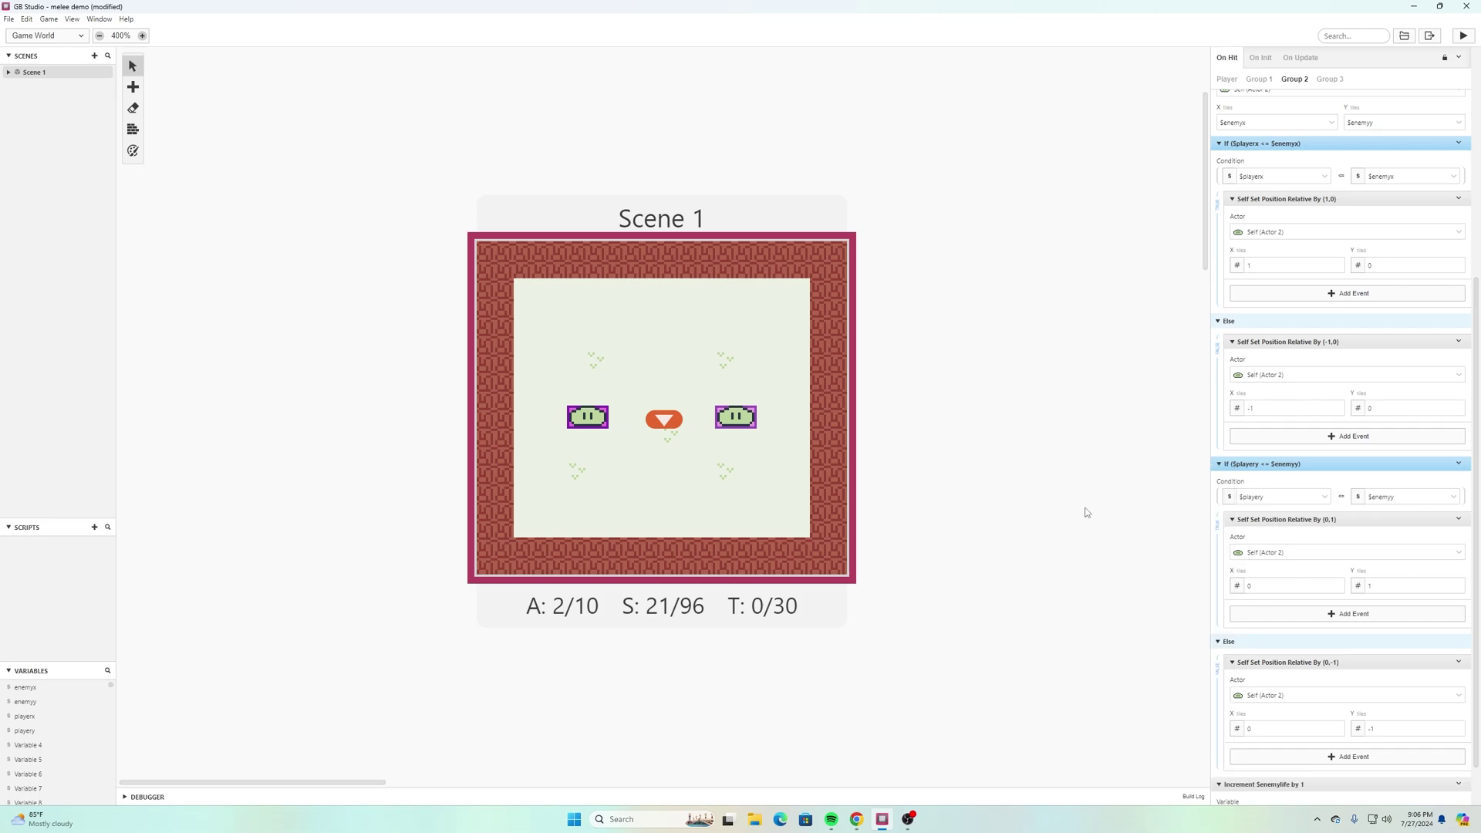
{"action": "scroll", "coordinate": [1106, 490], "scroll_direction": "down", "scroll_amount": 2}
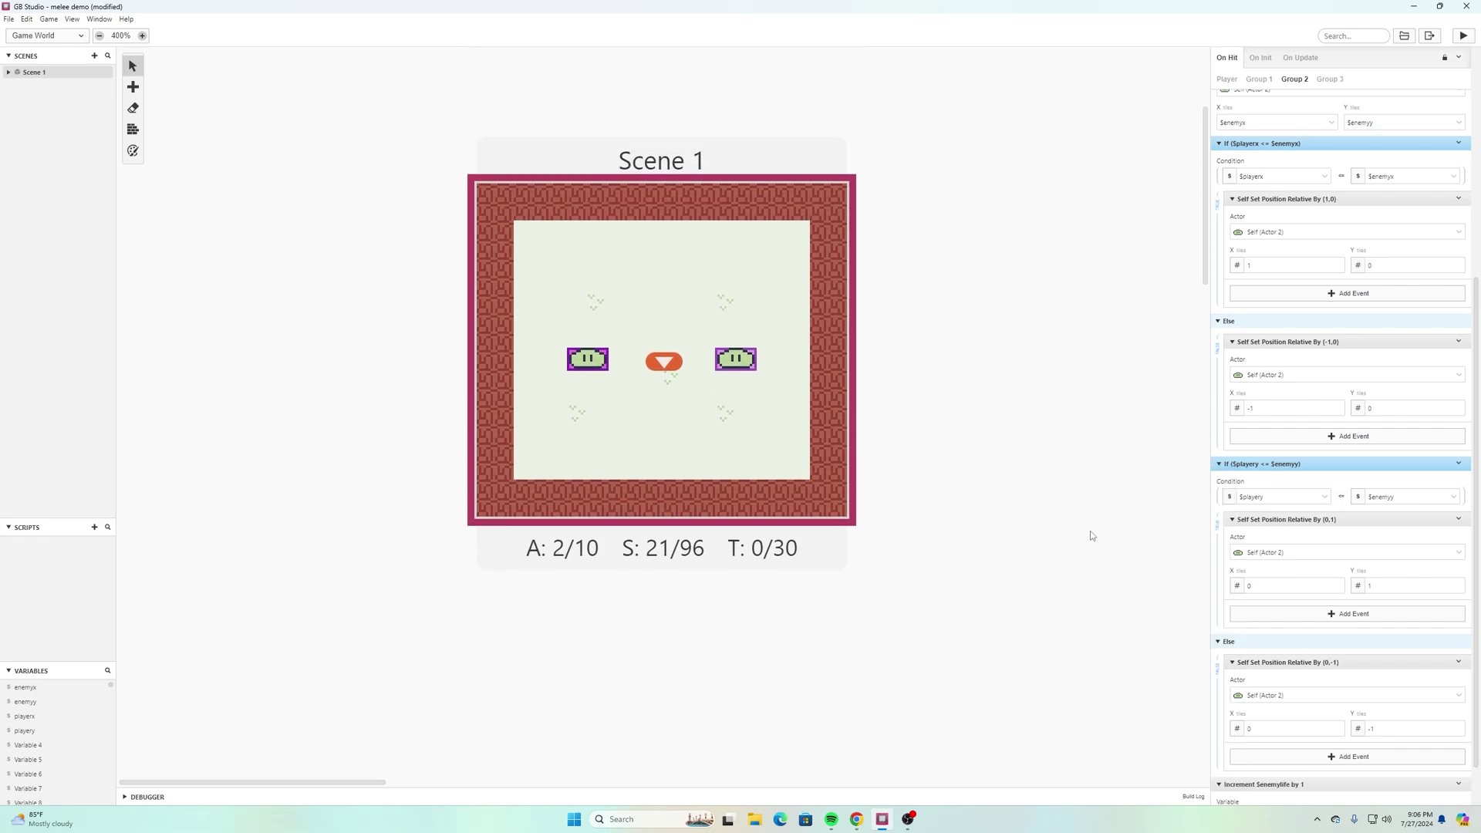
Step: Reselect the blob and confirm the Increment event uses $enemylife
{"action": "left_click", "coordinate": [1091, 533]}
{"action": "left_click", "coordinate": [650, 413]}
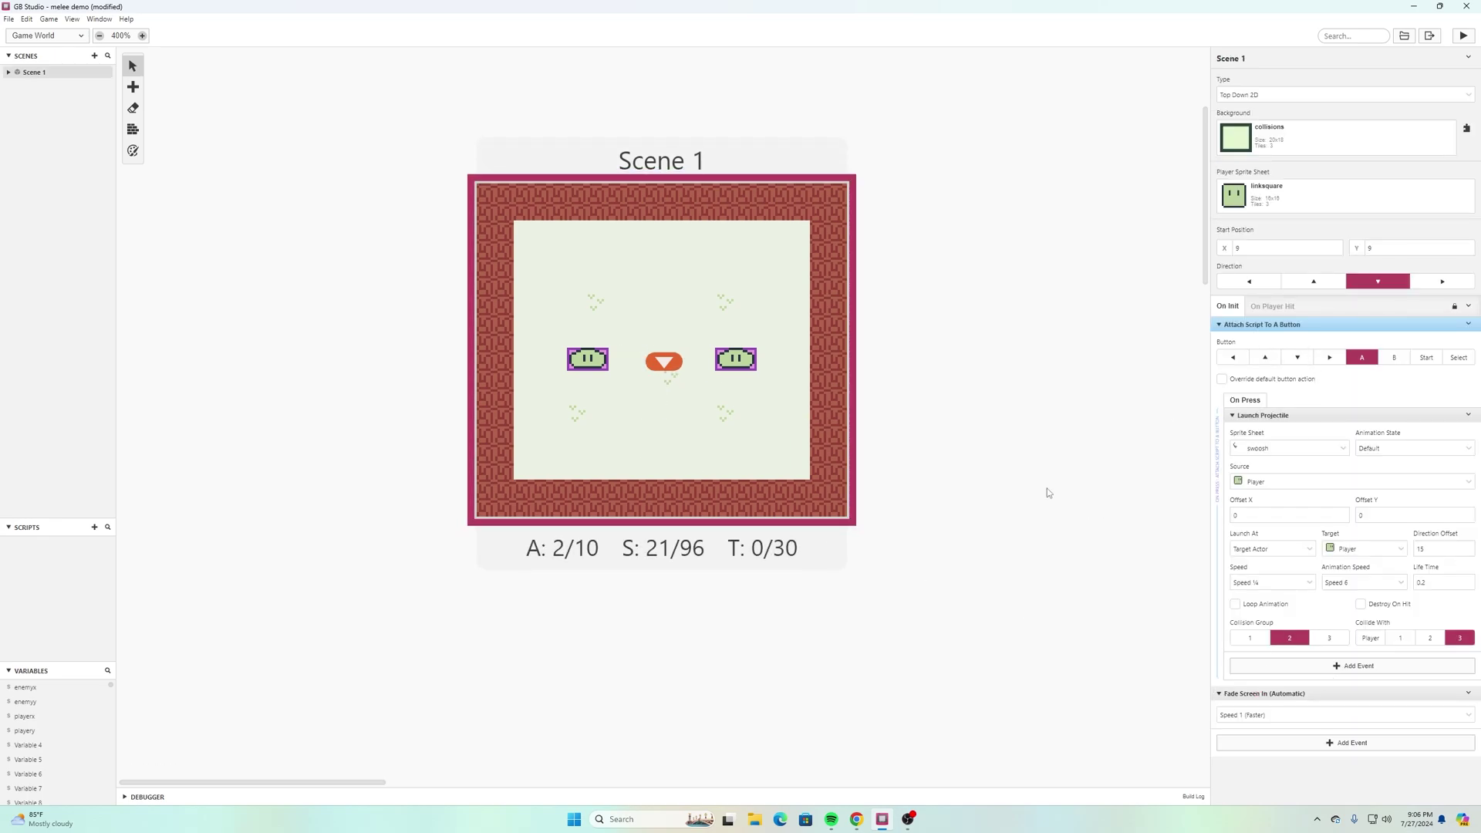
{"action": "left_click", "coordinate": [601, 364]}
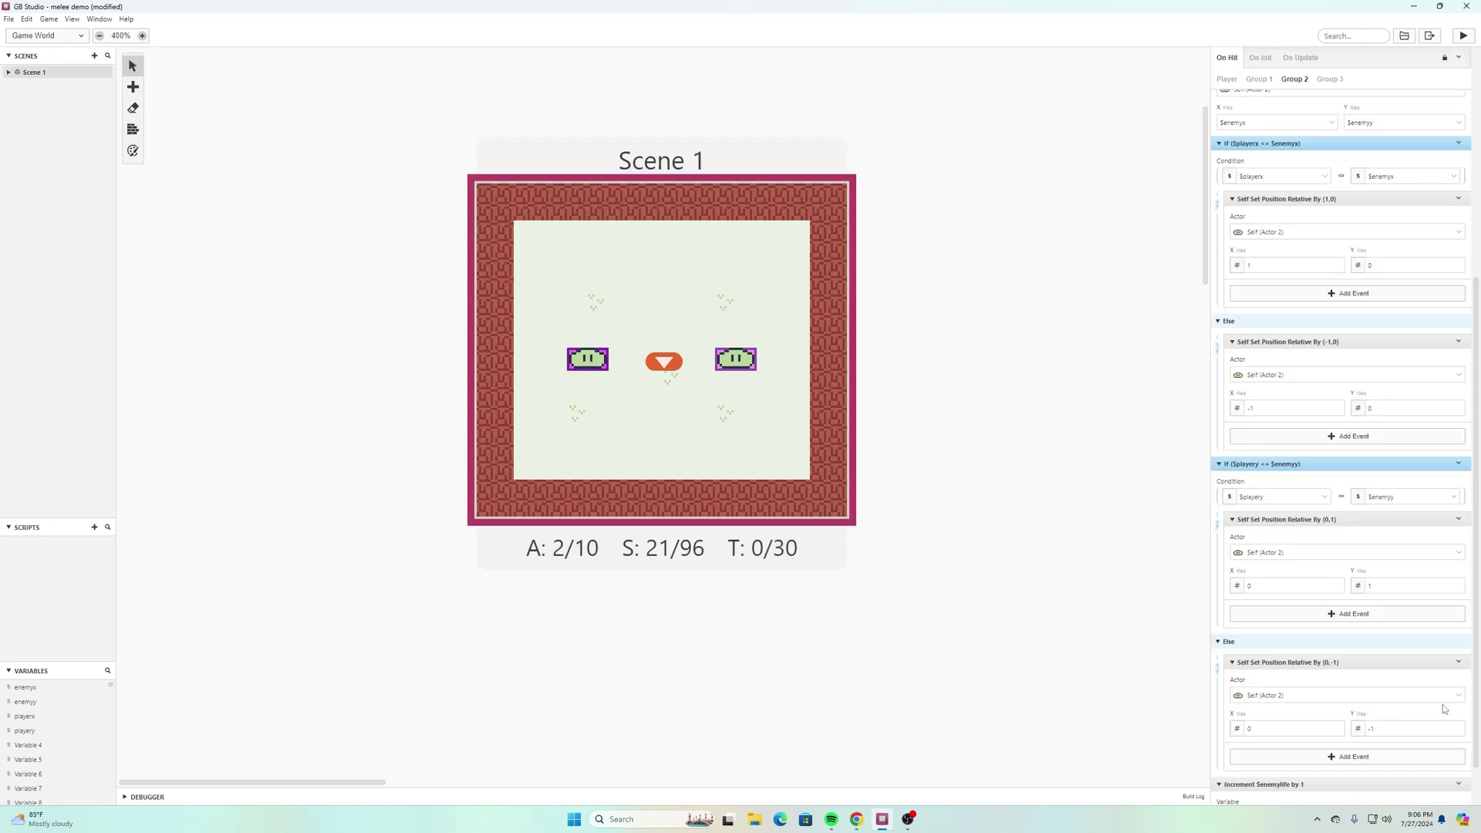
{"action": "scroll", "coordinate": [1348, 711], "scroll_direction": "down", "scroll_amount": 1}
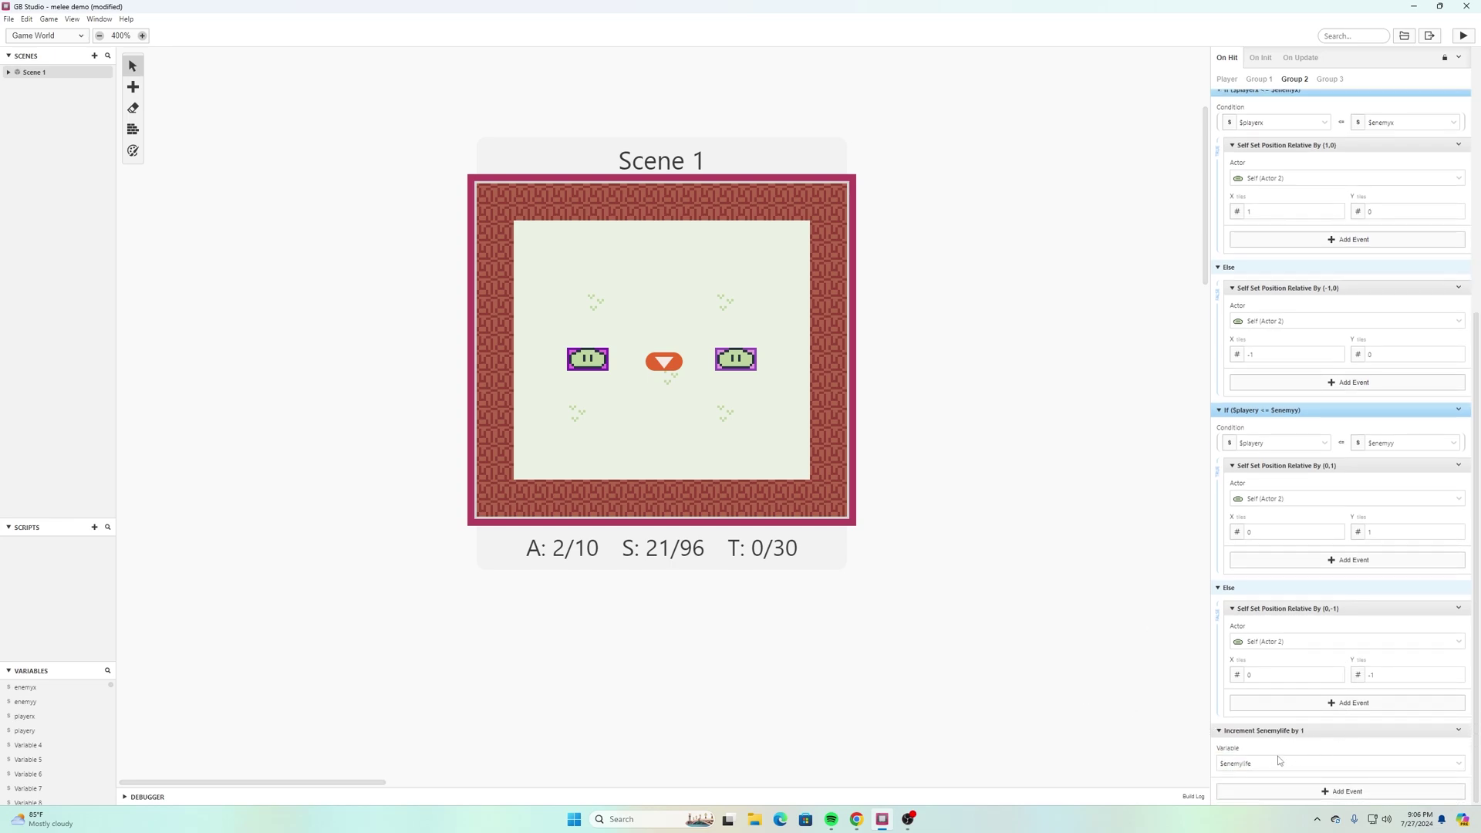
{"action": "left_click", "coordinate": [1457, 765]}
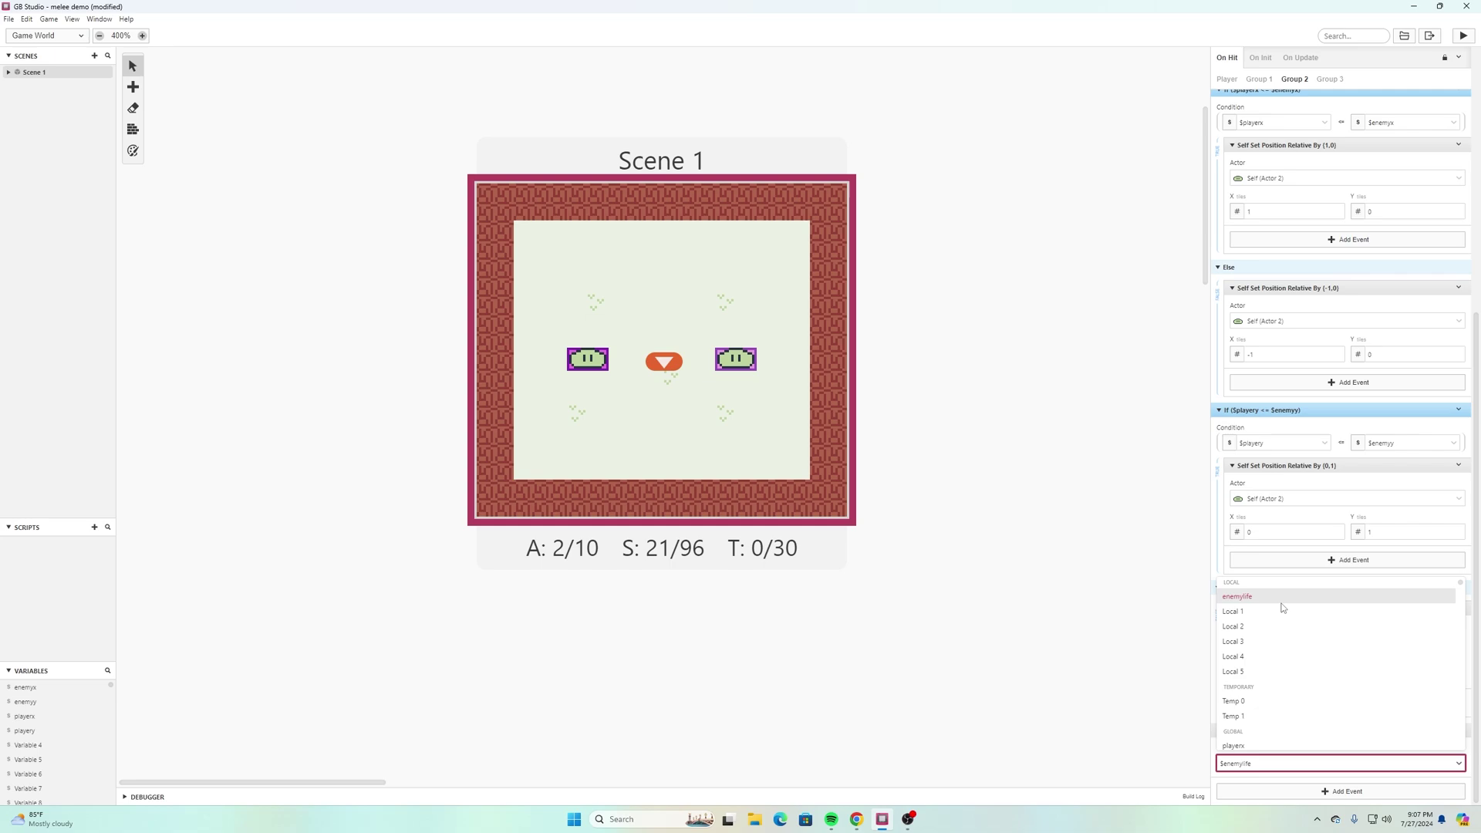
{"action": "left_click", "coordinate": [1242, 599]}
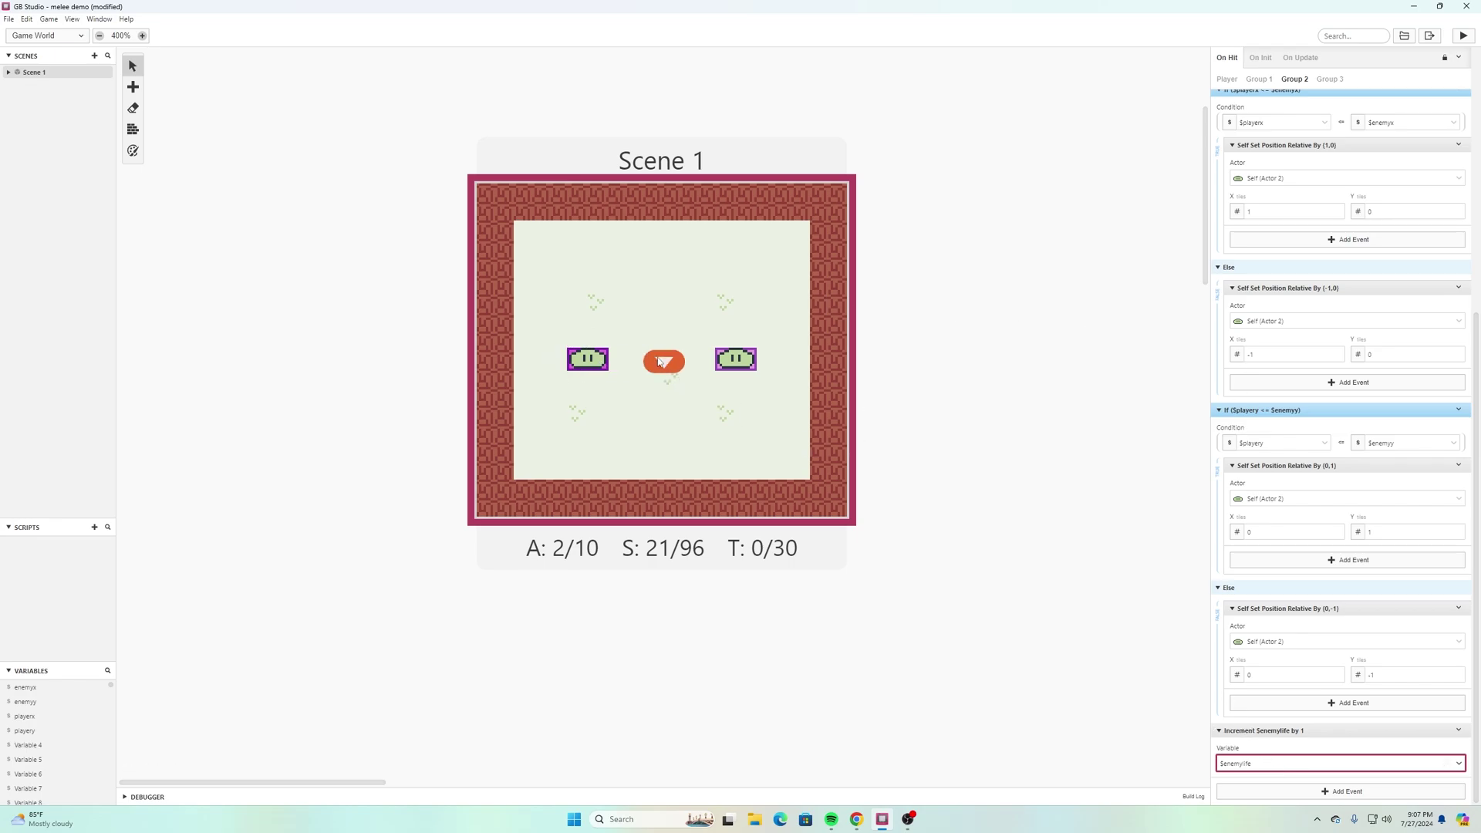
Step: Save the project
{"action": "left_click", "coordinate": [11, 19]}
{"action": "left_click", "coordinate": [46, 75]}
{"action": "scroll", "coordinate": [1305, 82], "scroll_direction": "up", "scroll_amount": 1}
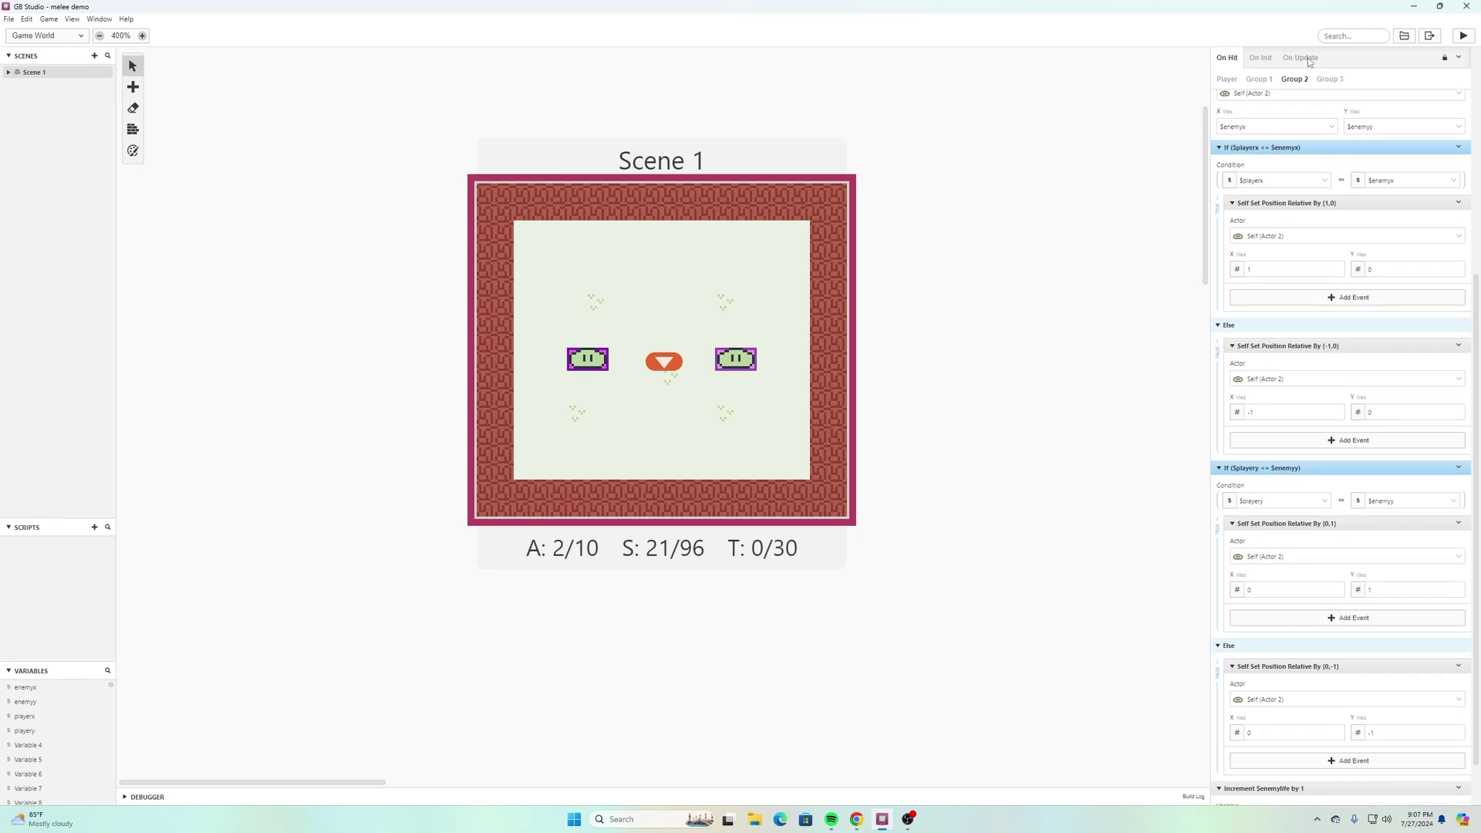
{"action": "scroll", "coordinate": [1333, 116], "scroll_direction": "down", "scroll_amount": 1}
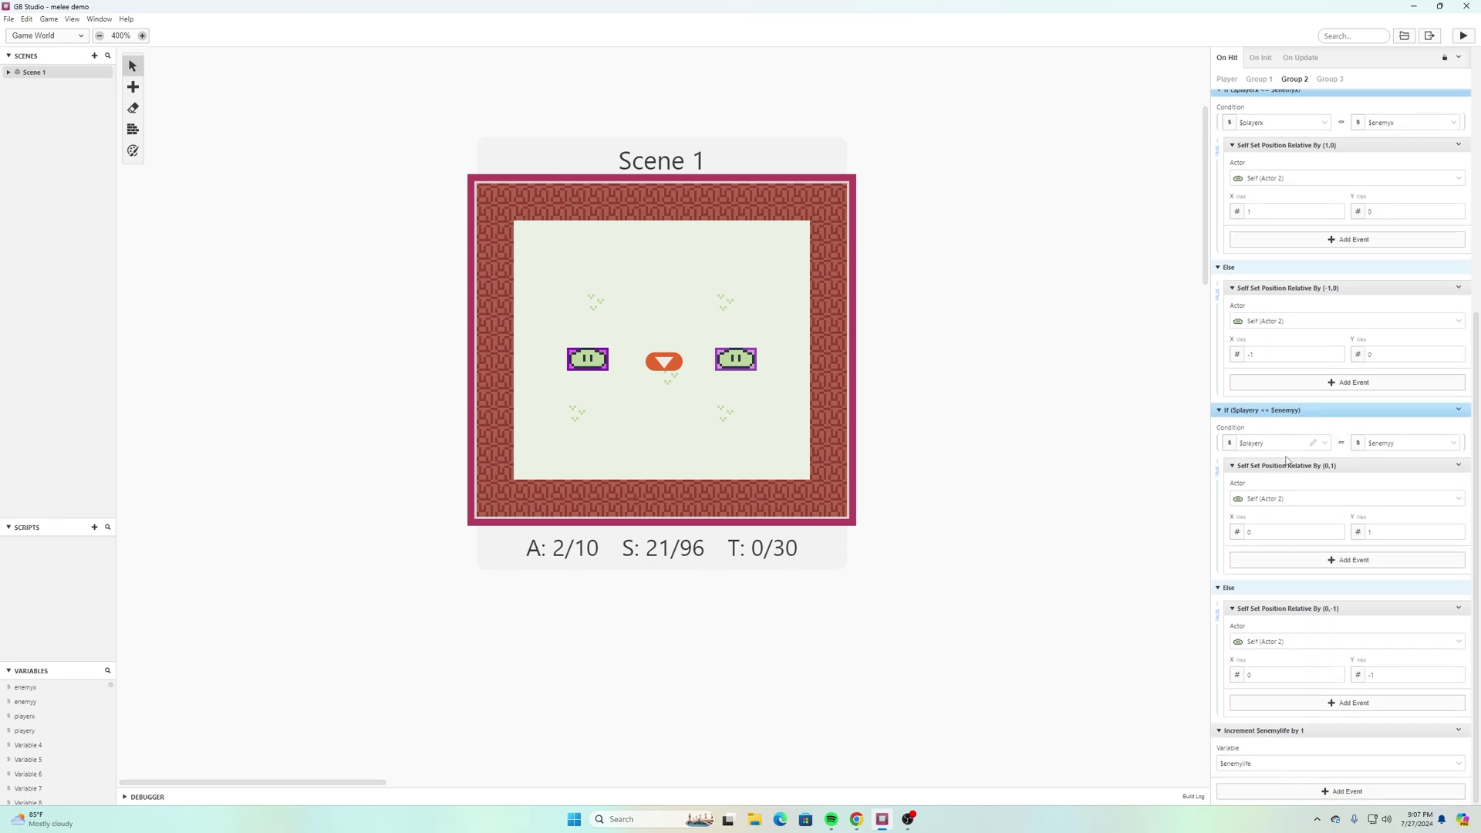
Step: Add an If Variable Compare With Value event to the blob's On Update script
{"action": "left_click", "coordinate": [1300, 59]}
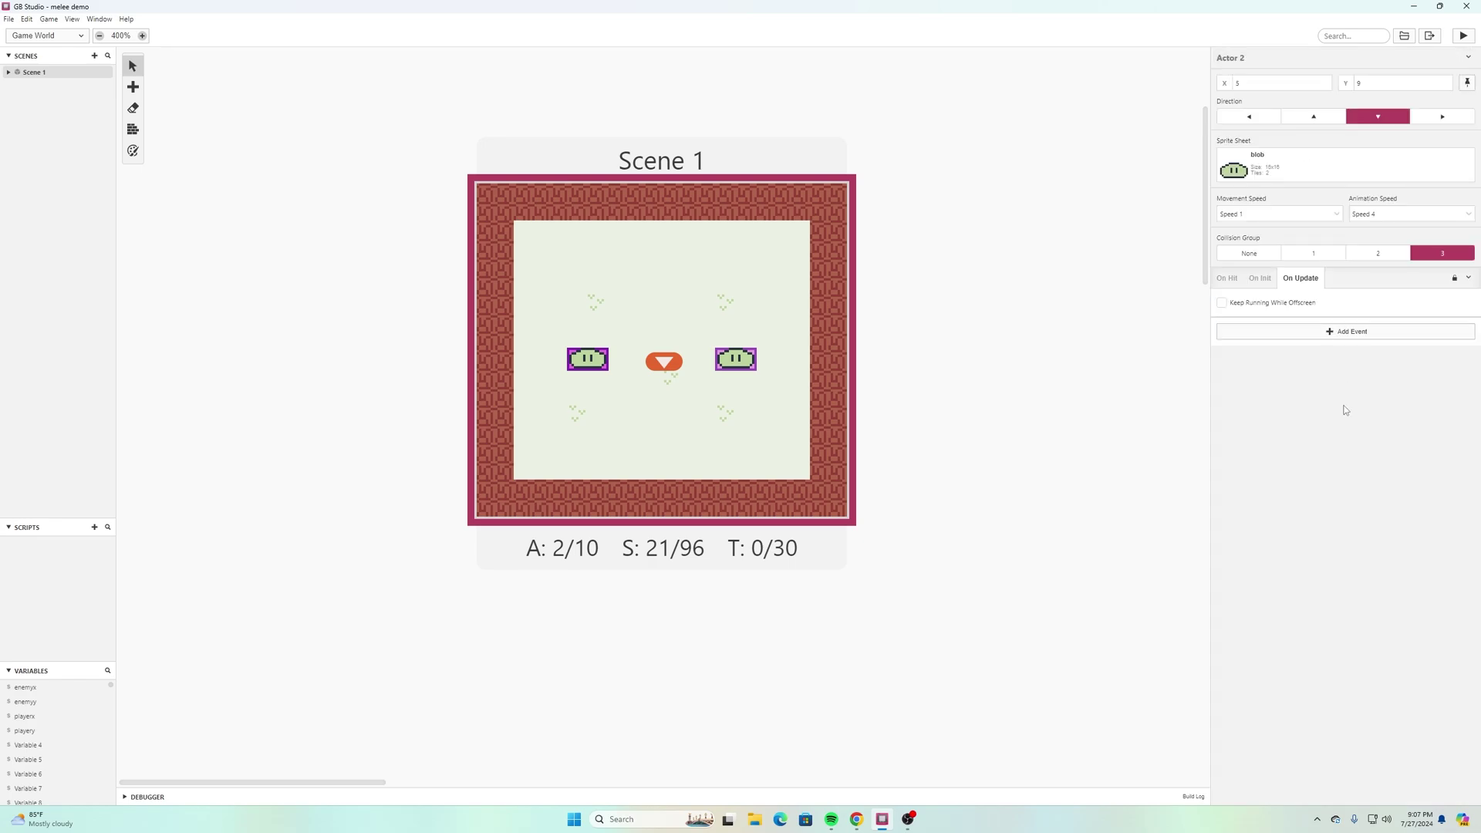
{"action": "left_click", "coordinate": [1298, 338]}
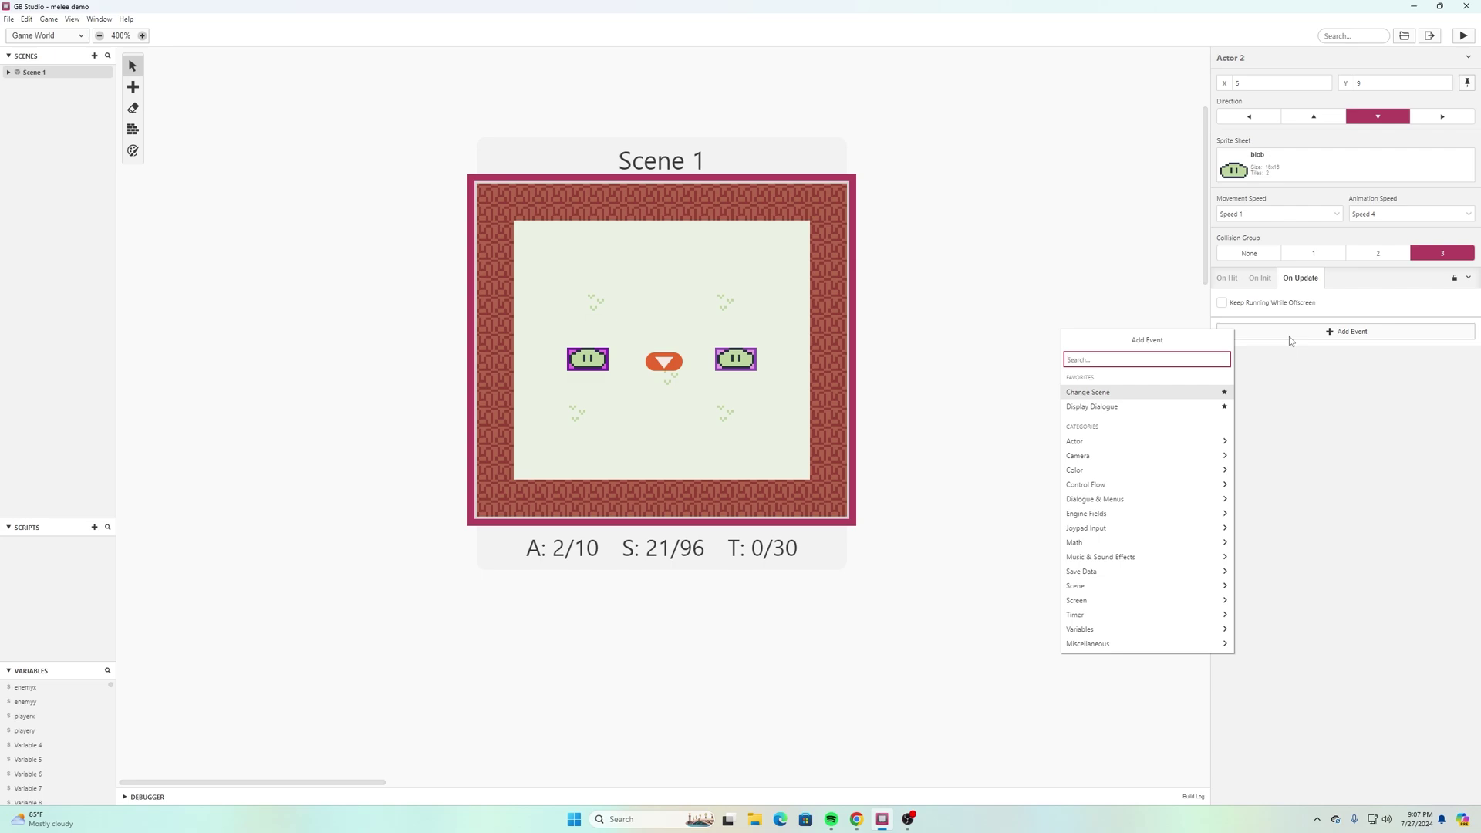
{"action": "type", "text": "com"}
{"action": "key", "text": "BackSpace"}
{"action": "key", "text": "BackSpace"}
{"action": "key", "text": "BackSpace"}
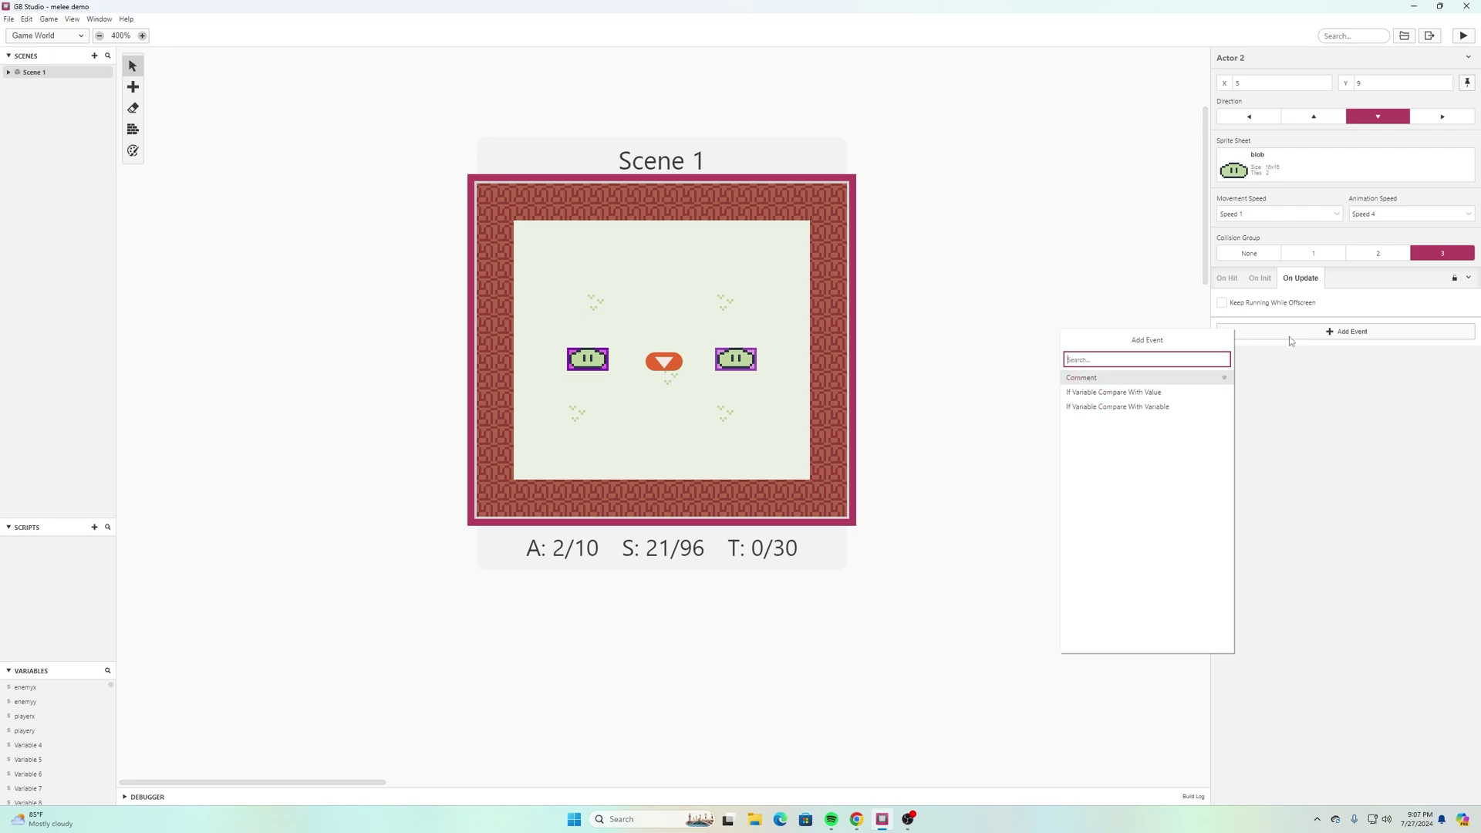
{"action": "type", "text": "if variab"}
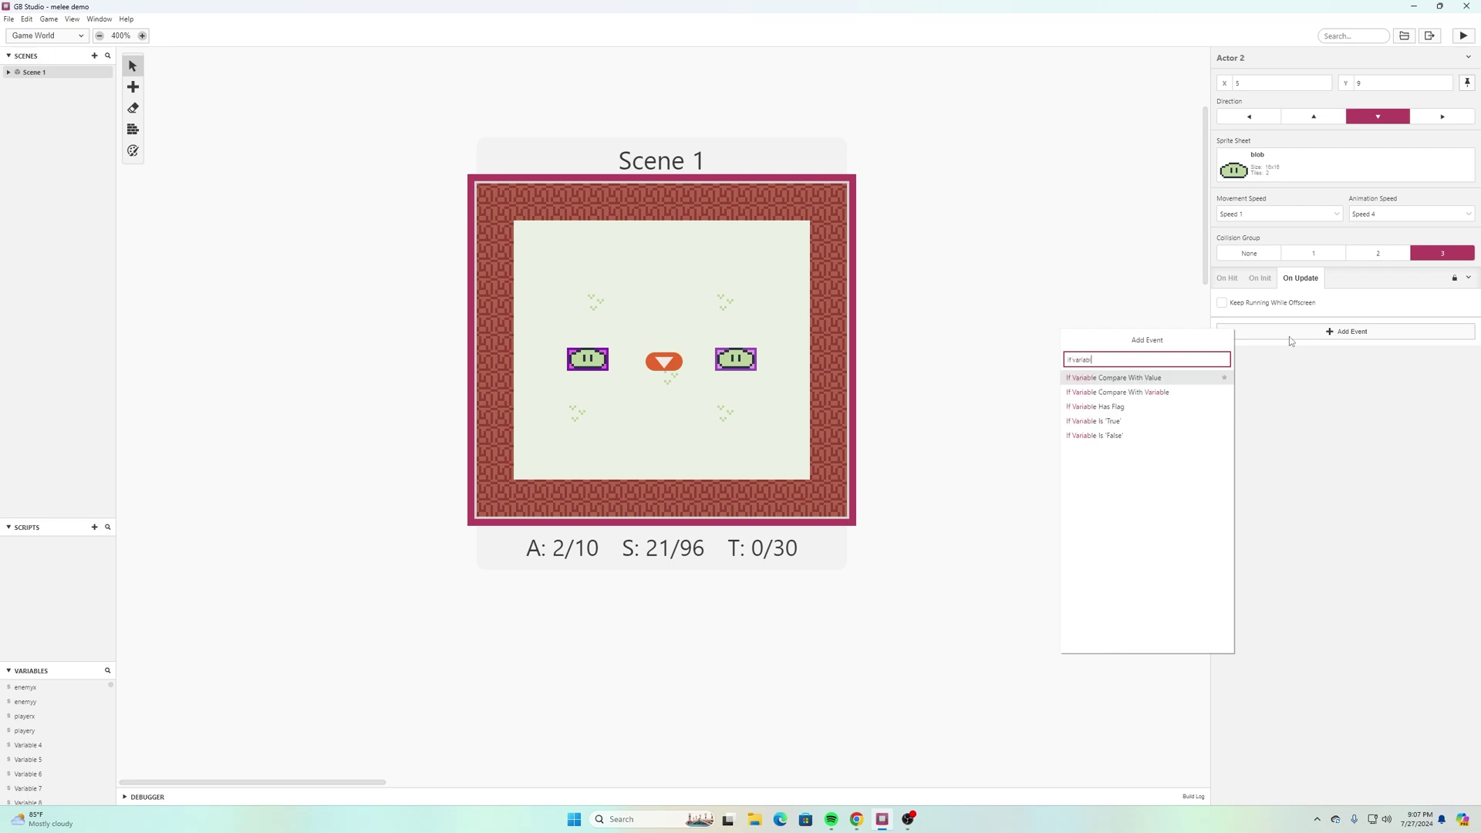
{"action": "type", "text": "le"}
{"action": "left_click", "coordinate": [1113, 378]}
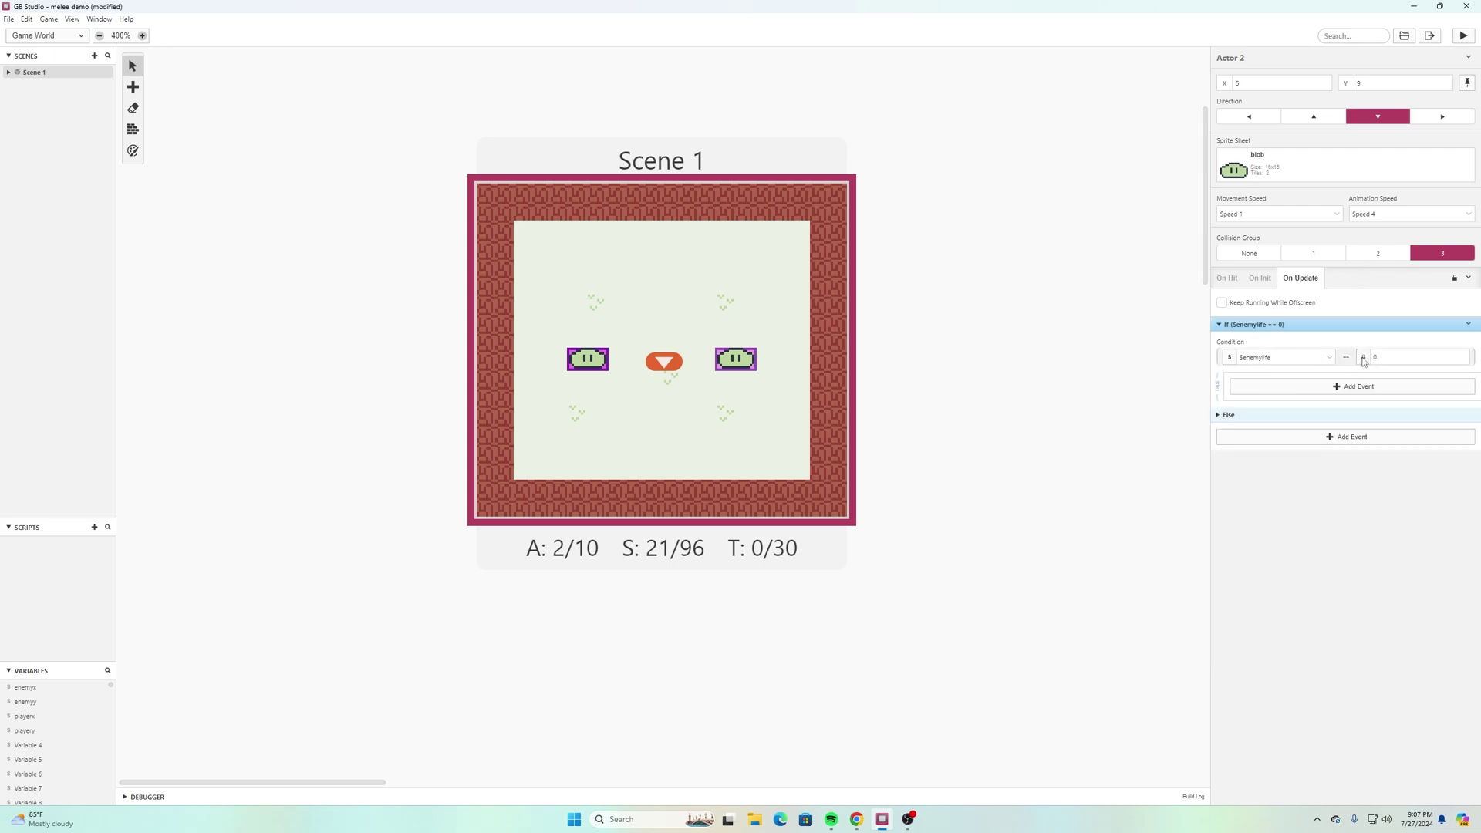
Step: Set the condition to $enemylife >= 3
{"action": "left_click", "coordinate": [1331, 361]}
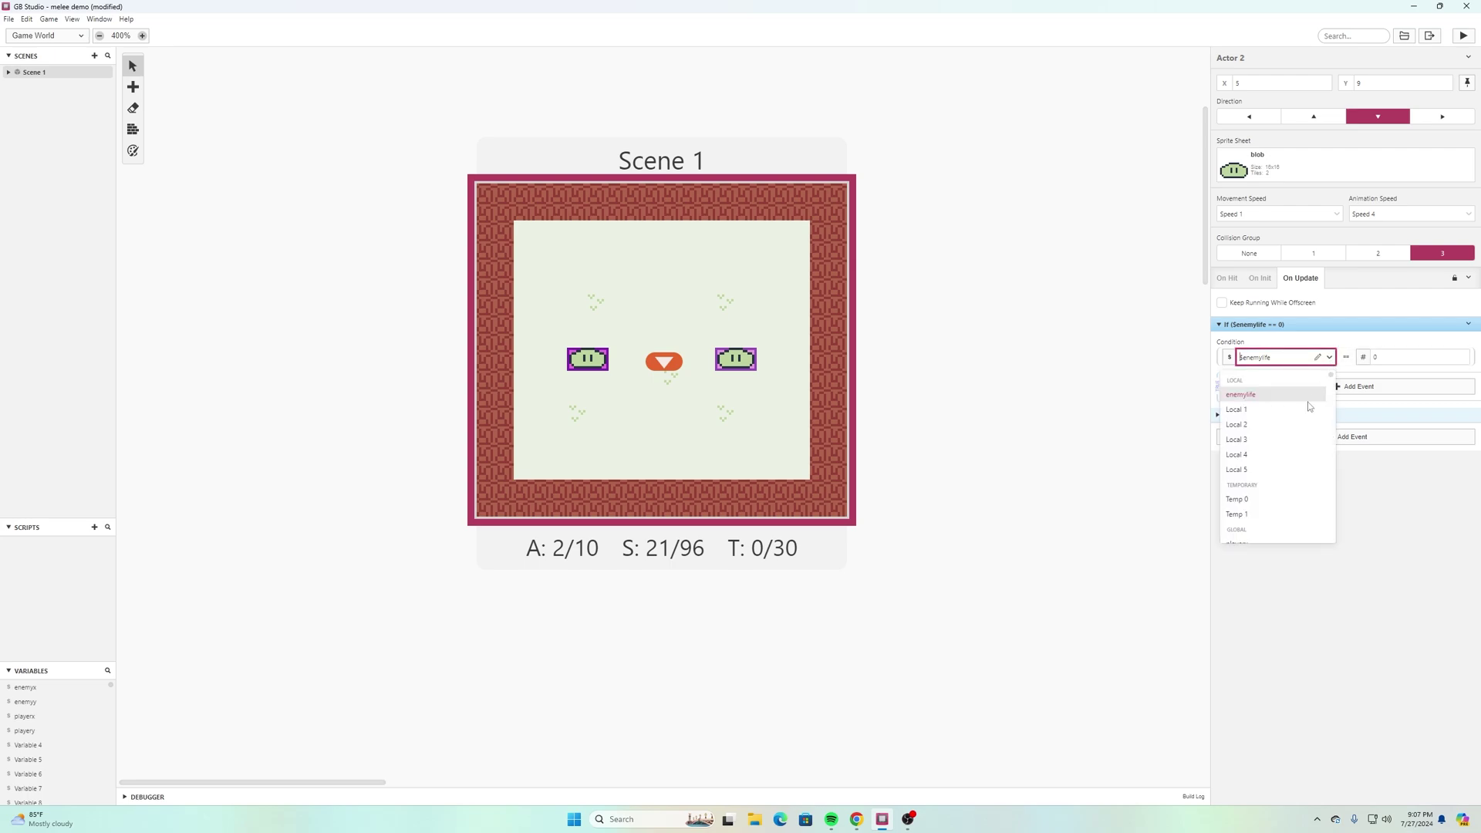
{"action": "left_click", "coordinate": [1346, 357]}
{"action": "left_click", "coordinate": [1346, 358]}
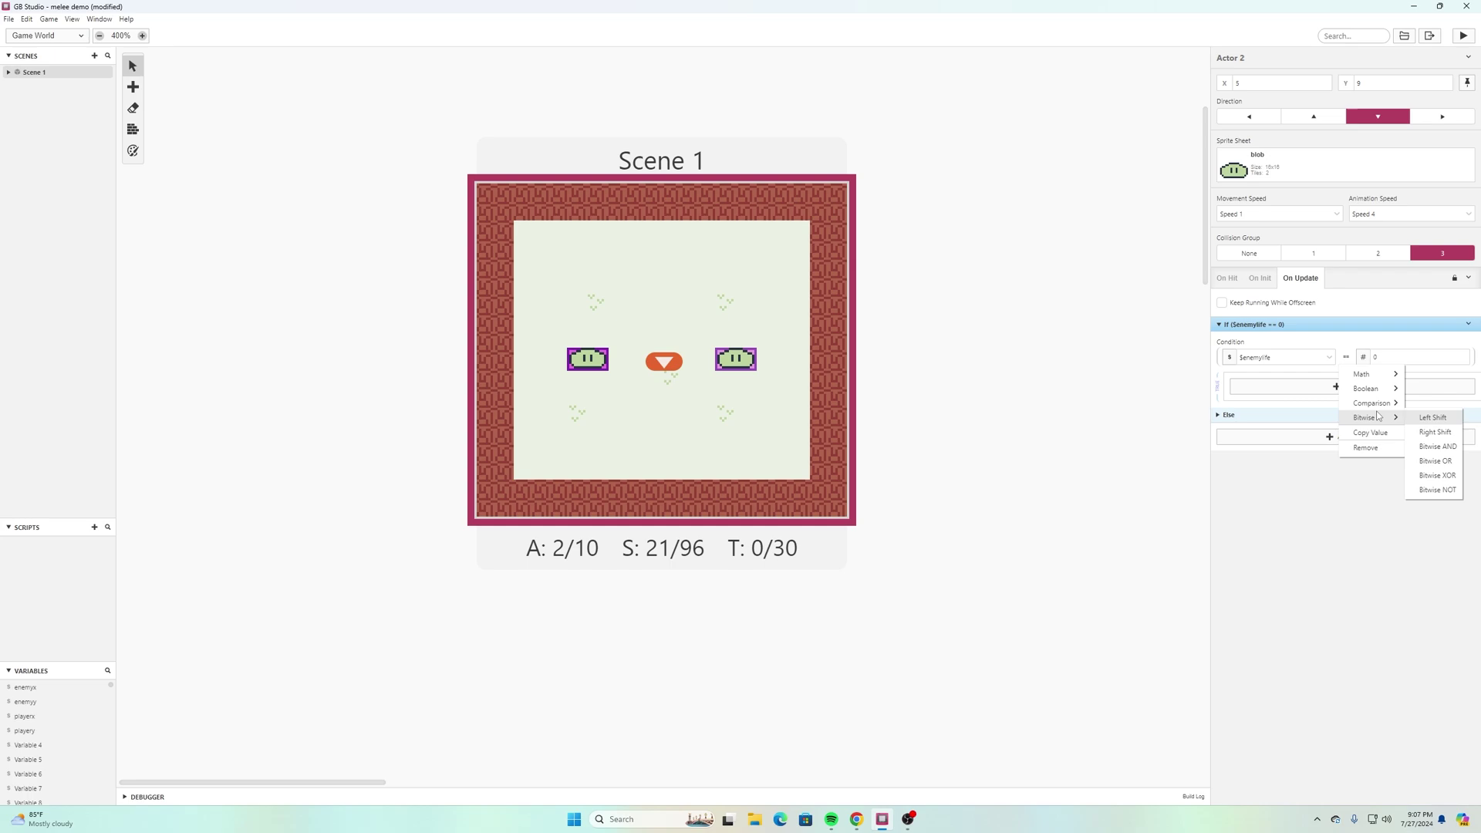
{"action": "mouse_move", "coordinate": [1374, 425]}
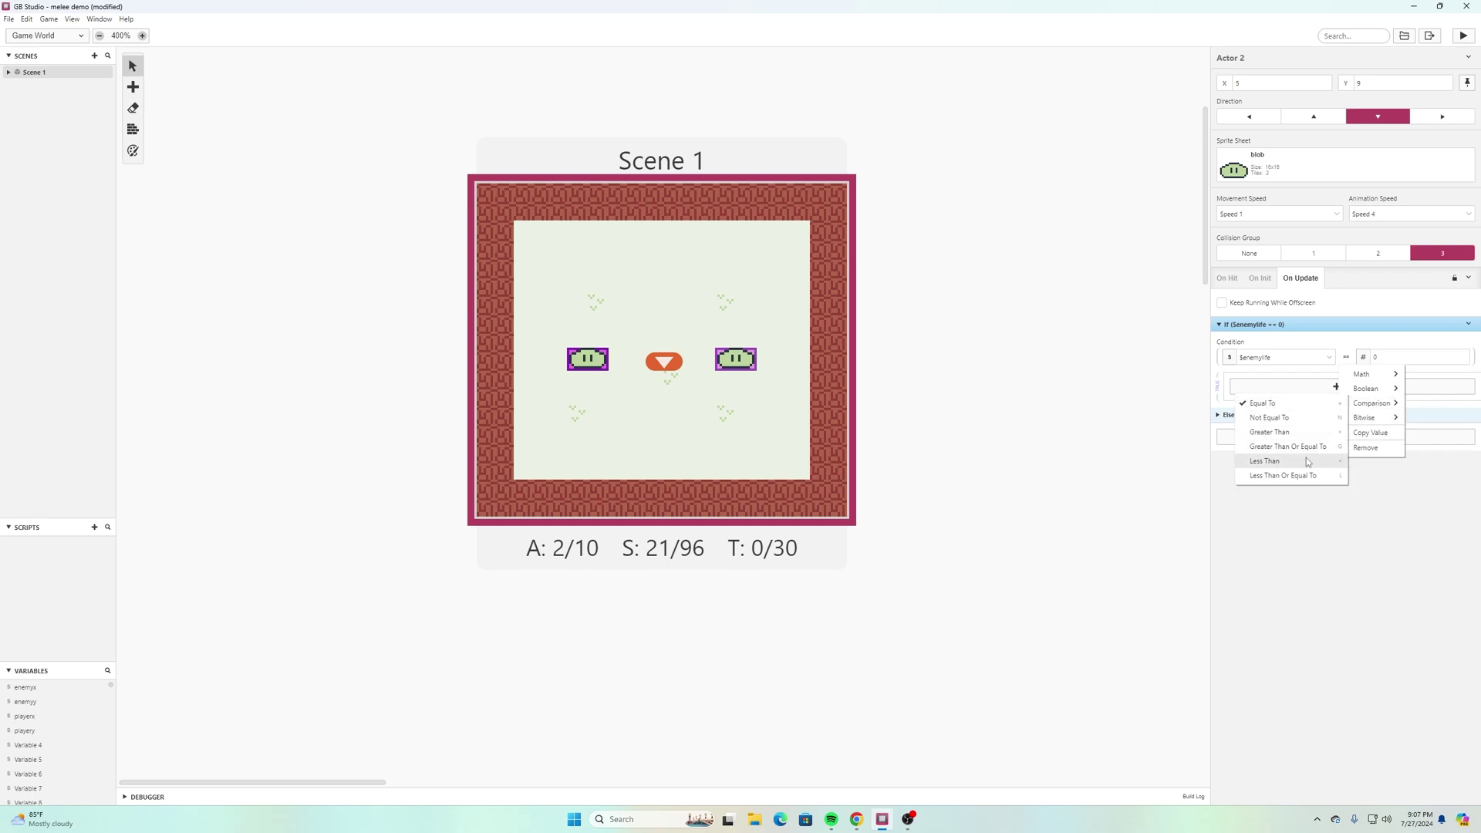
{"action": "left_click", "coordinate": [1296, 448]}
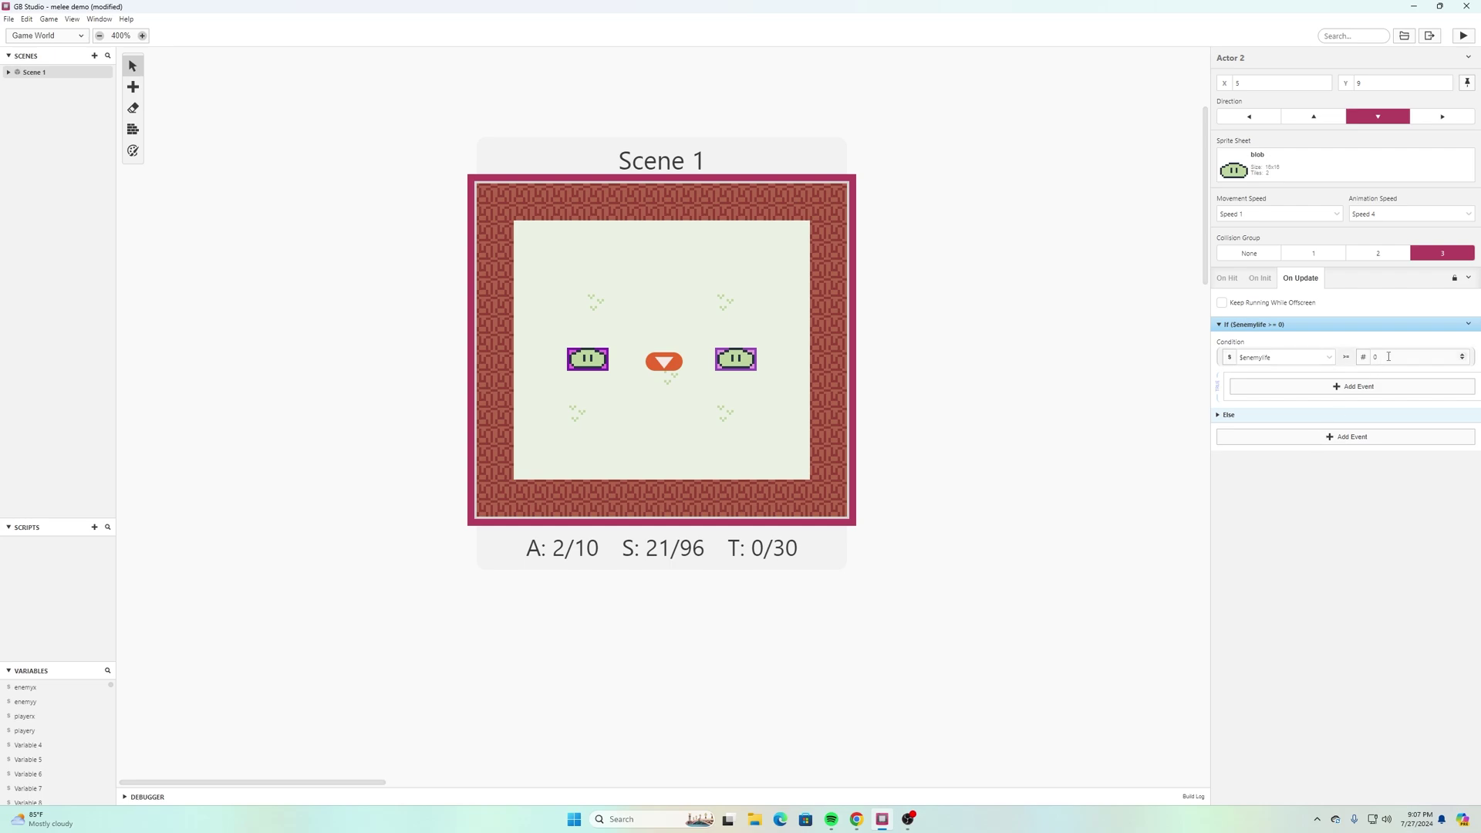
{"action": "left_click", "coordinate": [1464, 356]}
{"action": "left_click", "coordinate": [1389, 474]}
Step: Put a Deactivate Actor event inside the condition and save the project
{"action": "left_click", "coordinate": [1323, 386]}
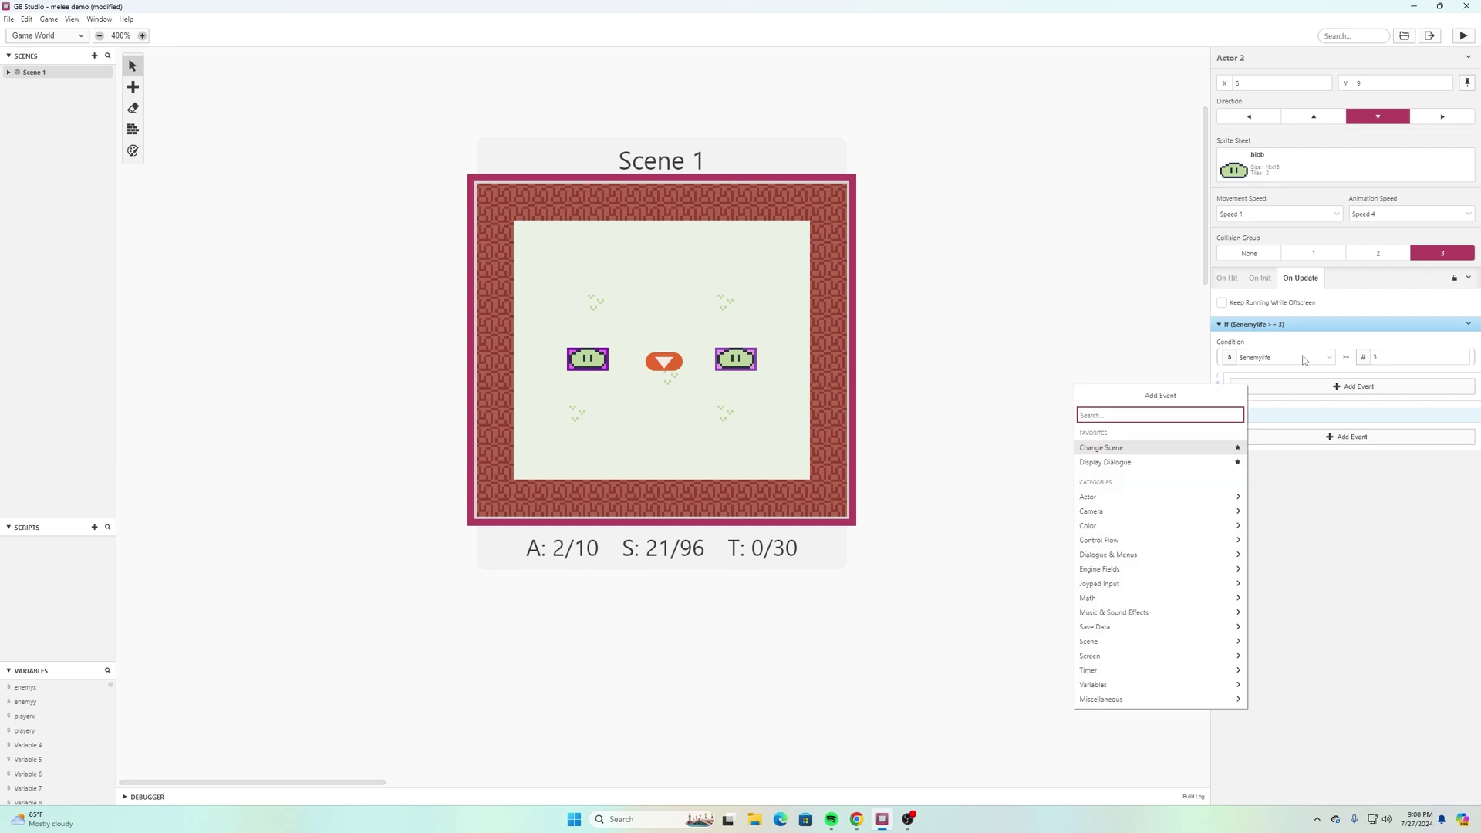
{"action": "type", "text": "de"}
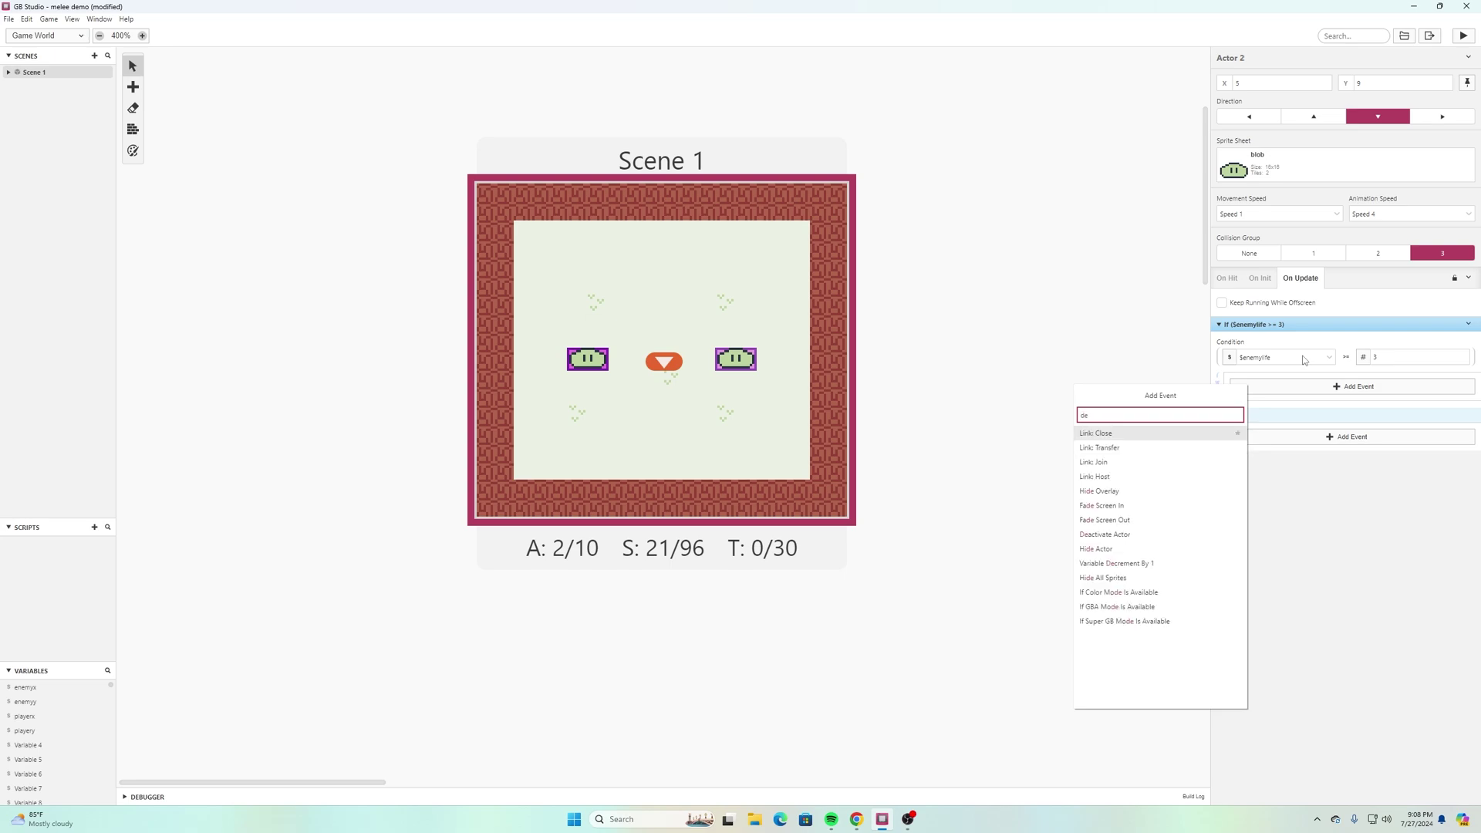
{"action": "type", "text": "act"}
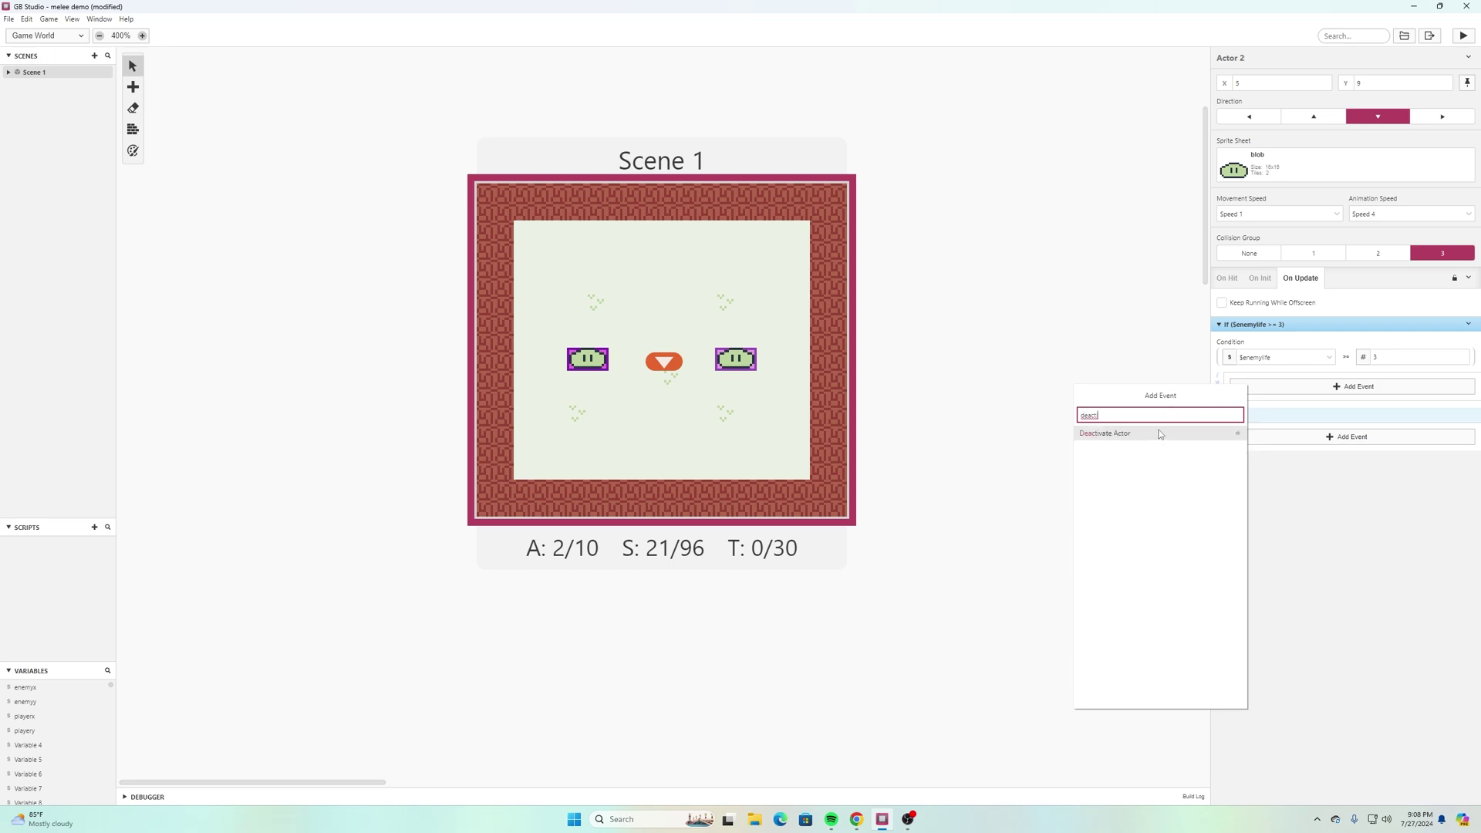
{"action": "left_click", "coordinate": [1127, 434]}
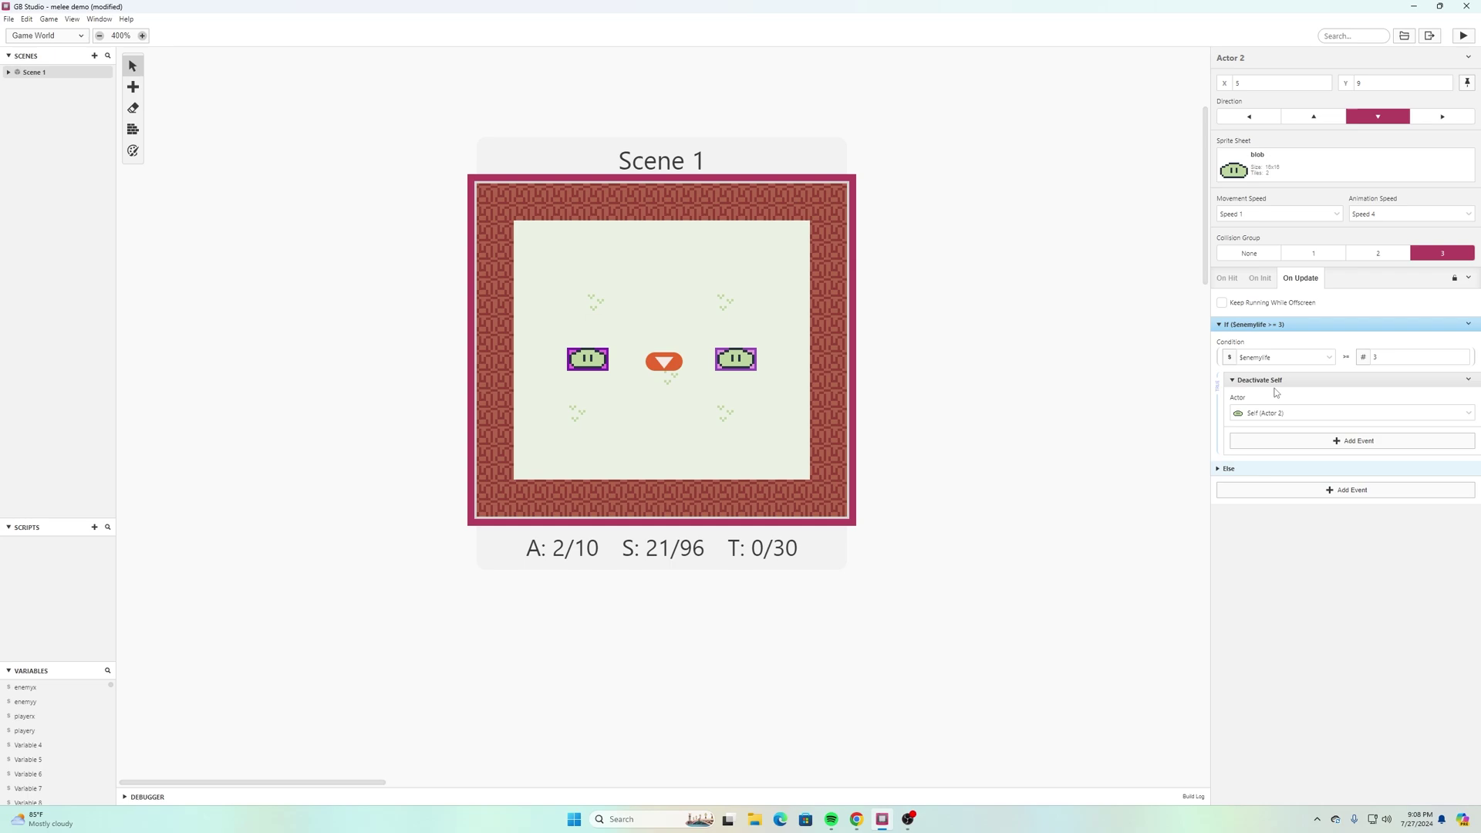
{"action": "left_click", "coordinate": [8, 19]}
{"action": "left_click", "coordinate": [27, 81]}
{"action": "left_click", "coordinate": [1469, 35]}
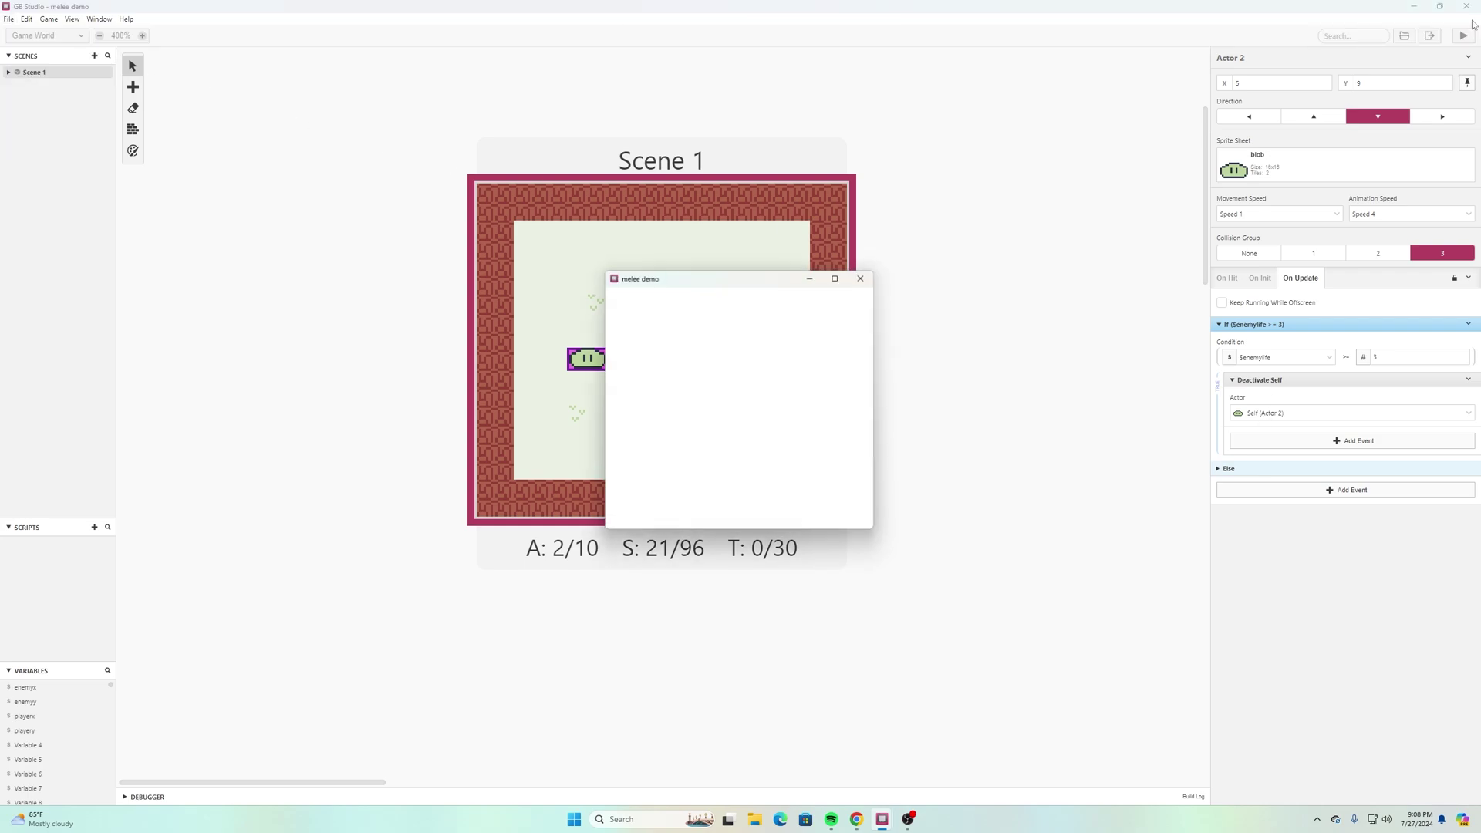
{"action": "key", "text": "Left"}
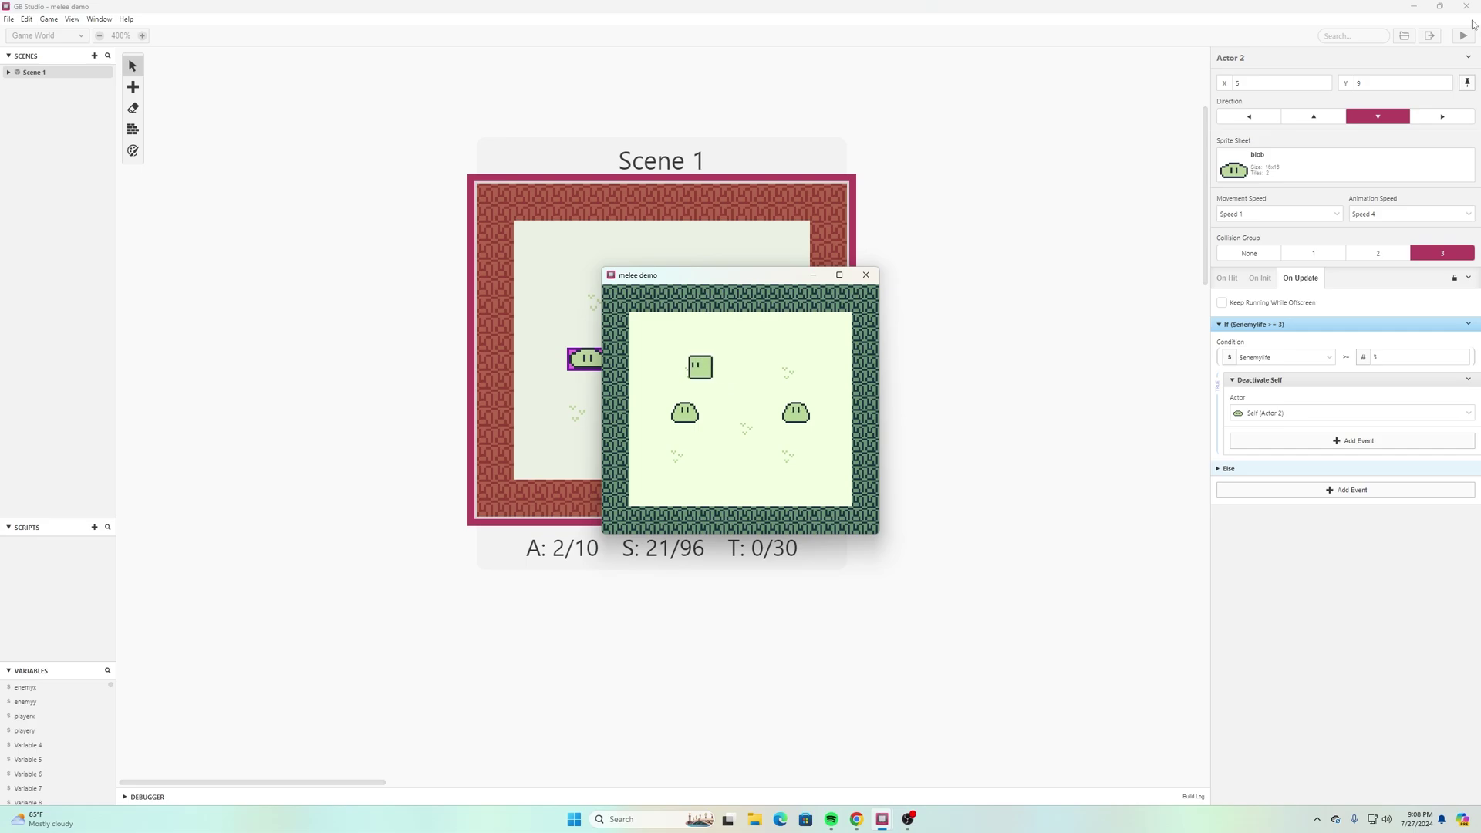
{"action": "key", "text": "Right"}
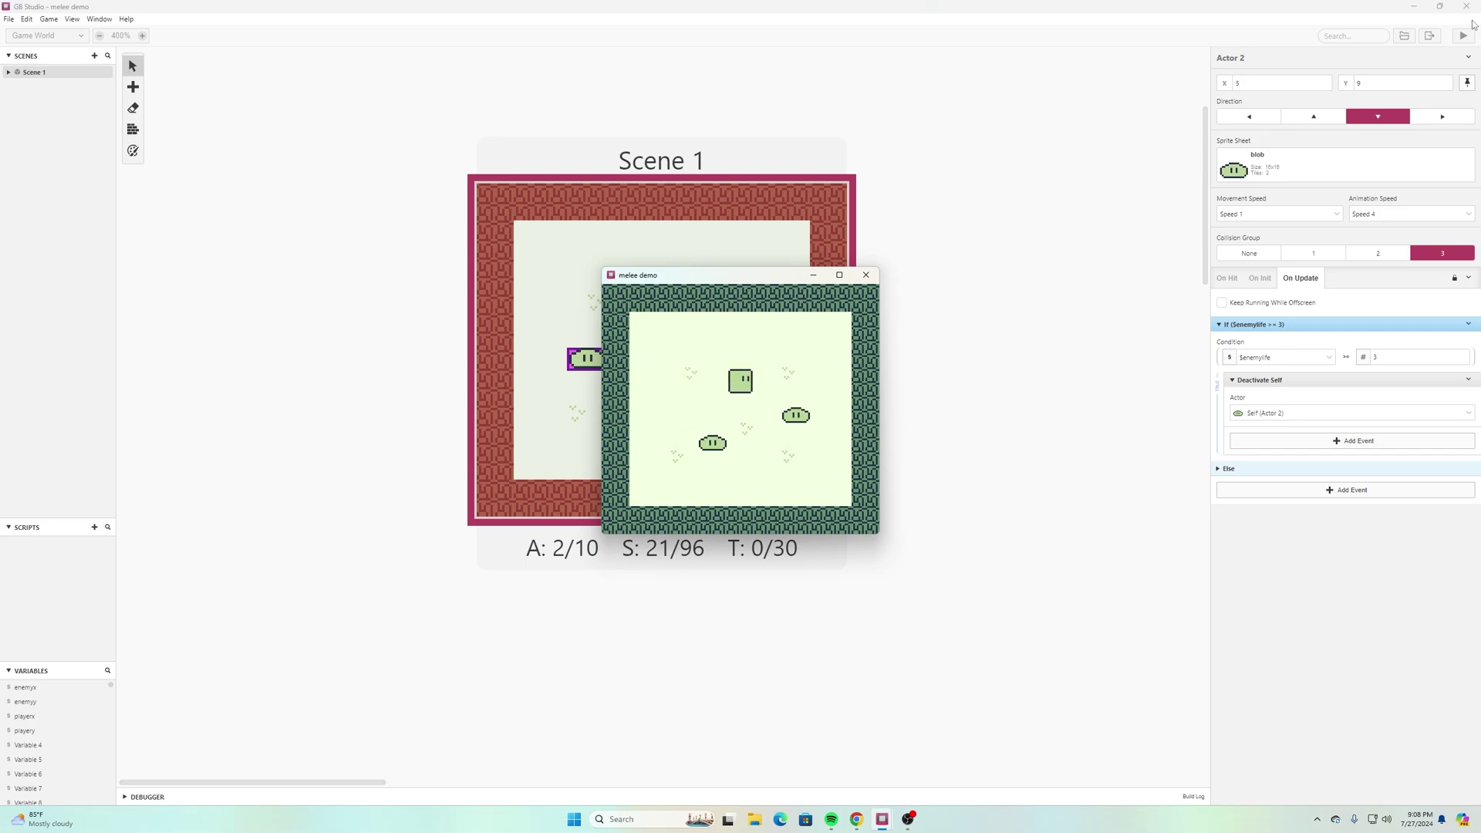
{"action": "key", "text": "Down"}
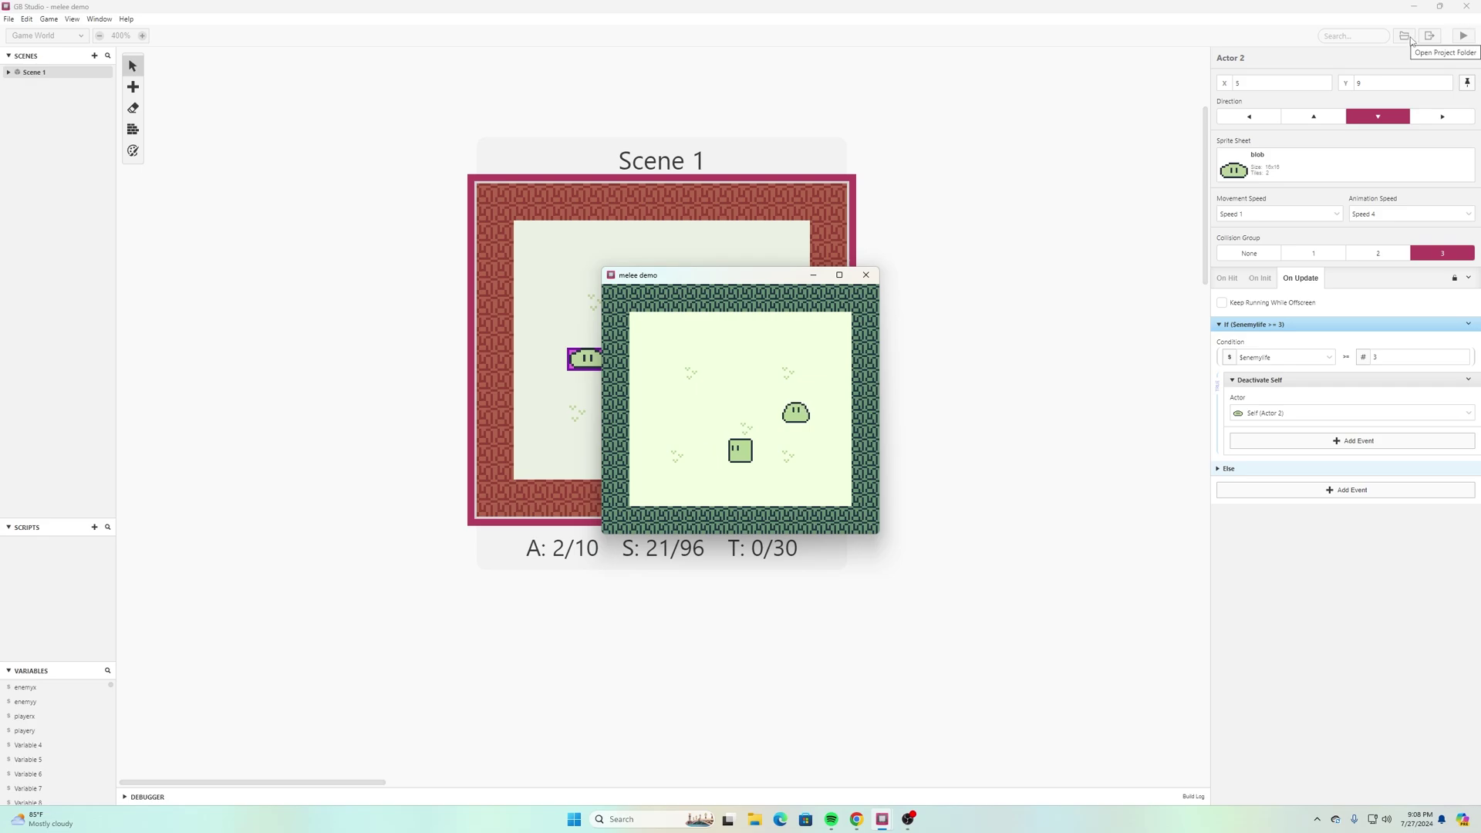
{"action": "key", "text": "z"}
{"action": "key", "text": "z"}
{"action": "key", "text": "z"}
{"action": "key", "text": "z"}
{"action": "key", "text": "z"}
{"action": "key", "text": "z"}
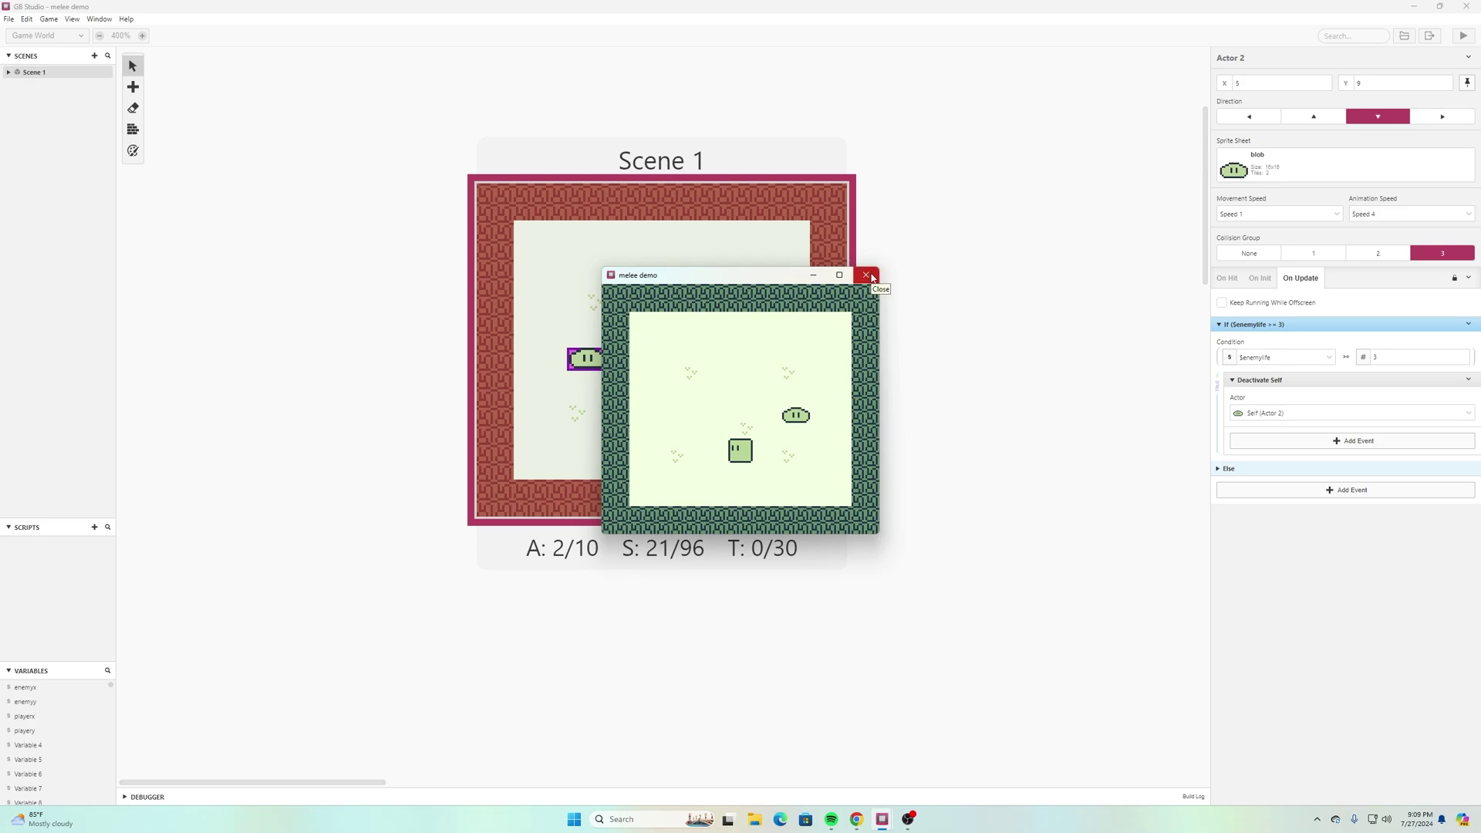
{"action": "key", "text": "Up"}
{"action": "key", "text": "Right"}
{"action": "key", "text": "z"}
{"action": "key", "text": "Left"}
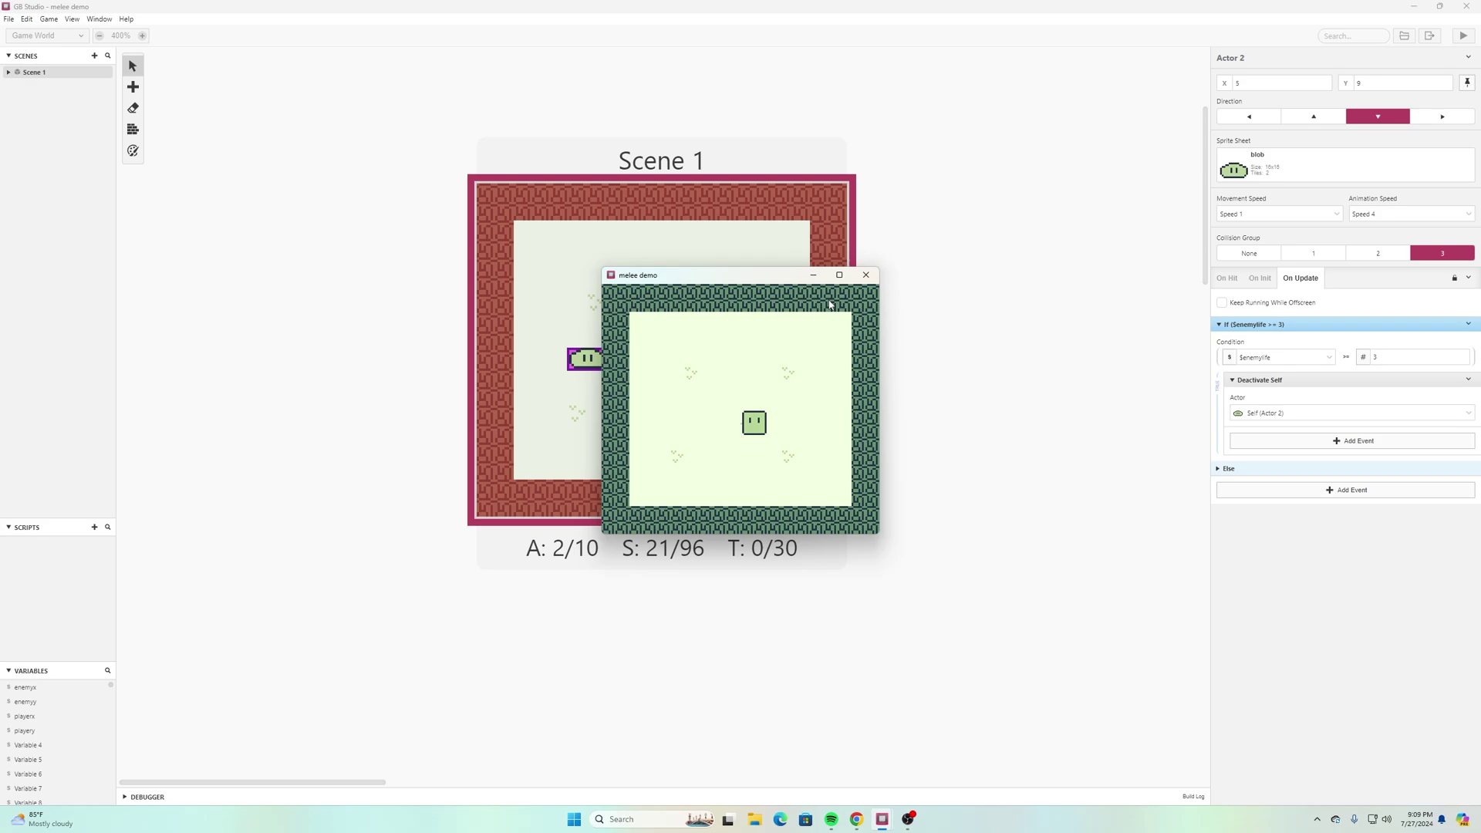
{"action": "key", "text": "Left"}
{"action": "key", "text": "z"}
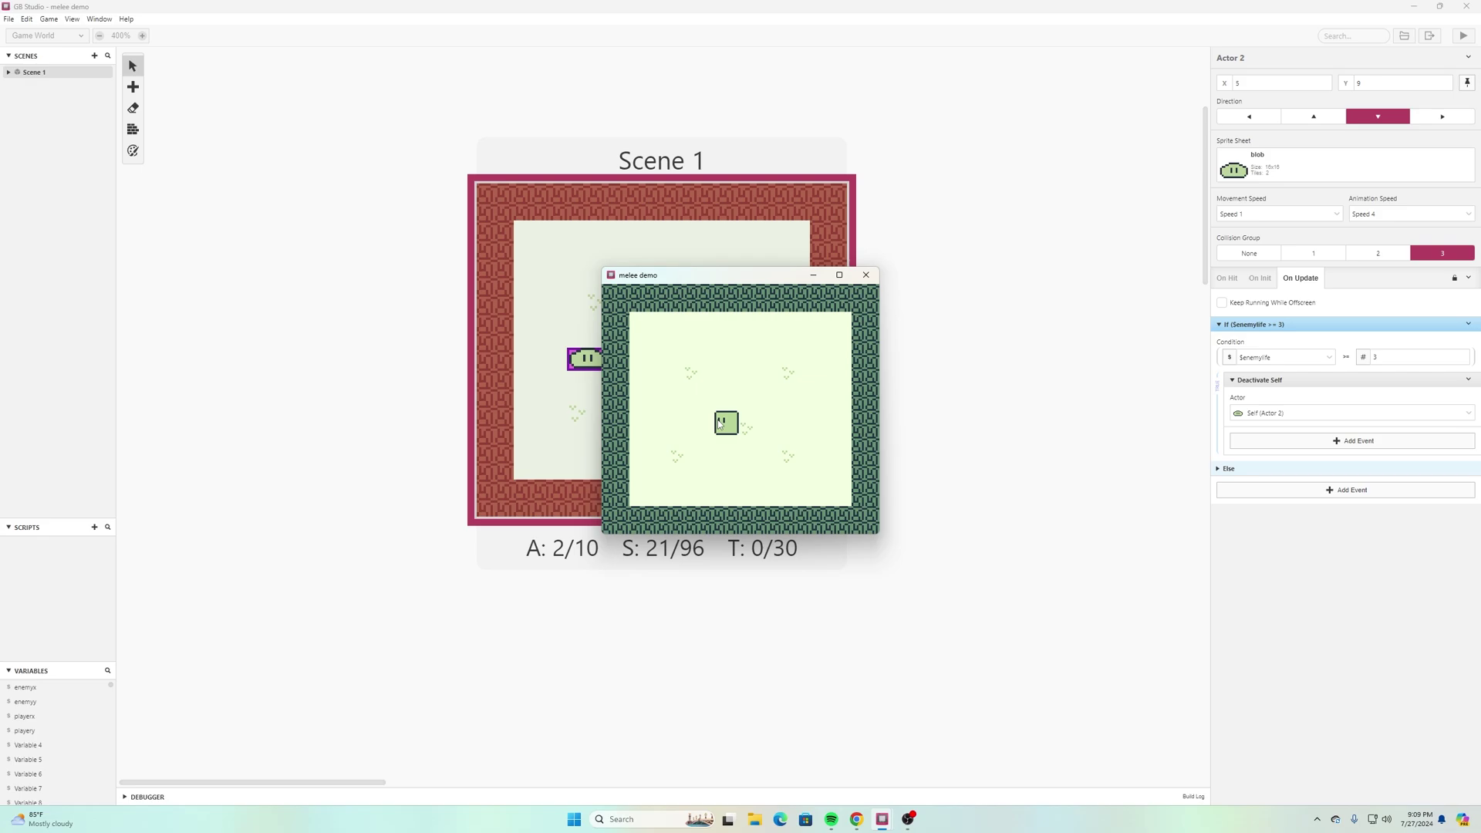
{"action": "key", "text": "z"}
{"action": "left_click", "coordinate": [865, 278]}
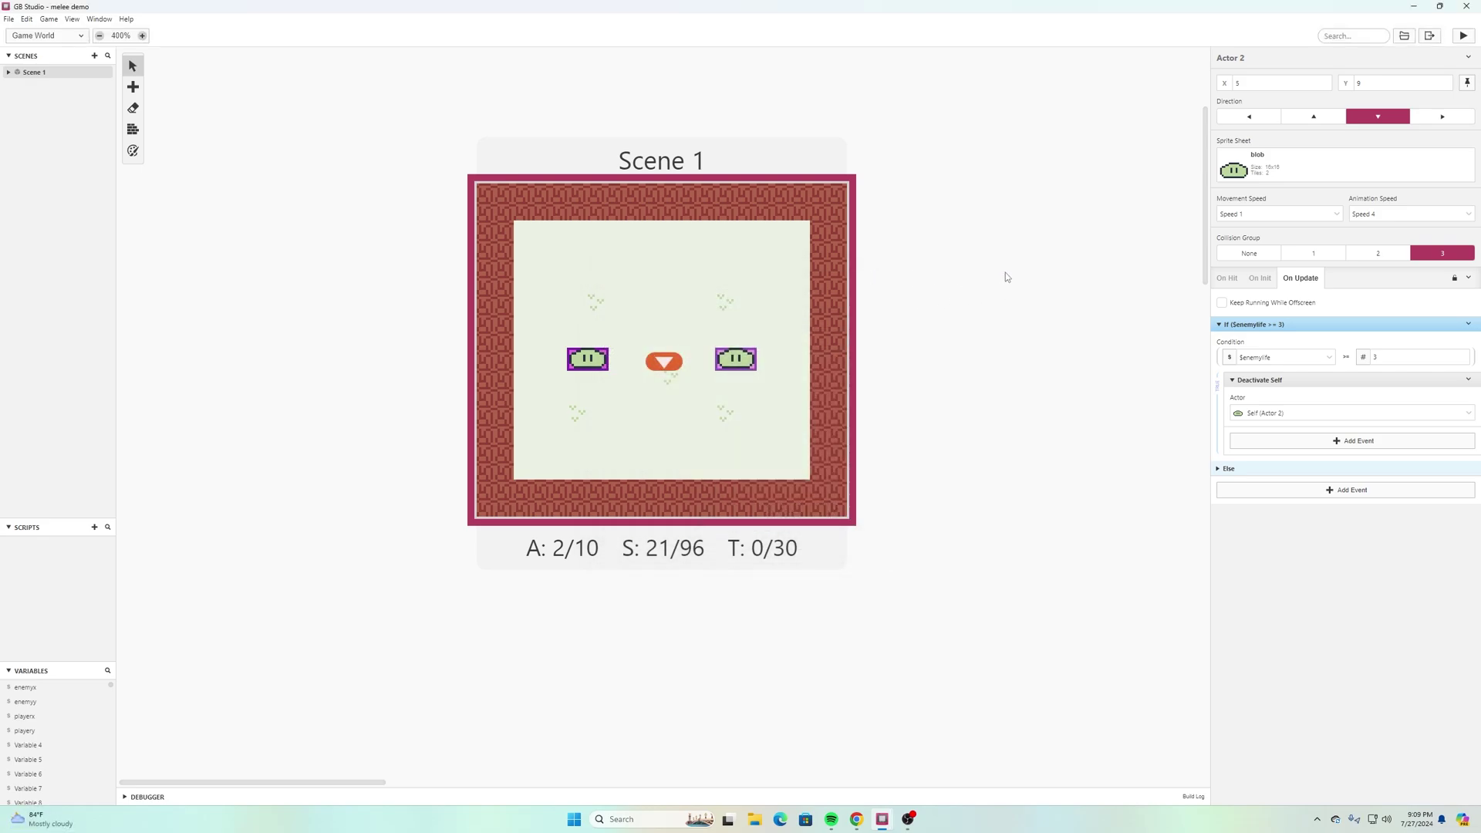